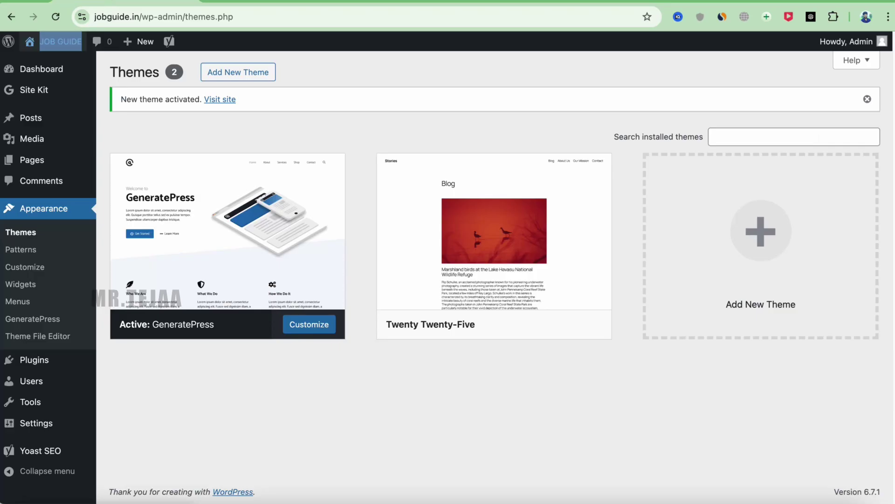
- Install the Classic Editor plugin from the site's page for adding new plugins
mouse_move(43, 365)
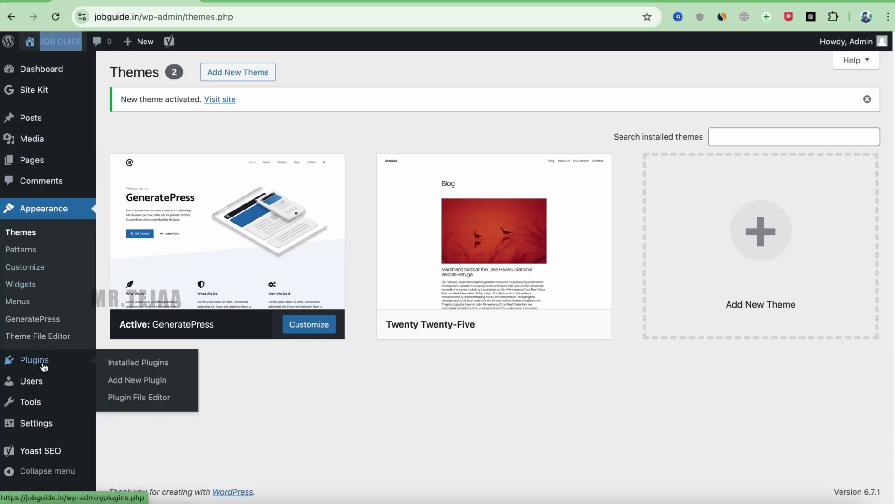
left_click(137, 380)
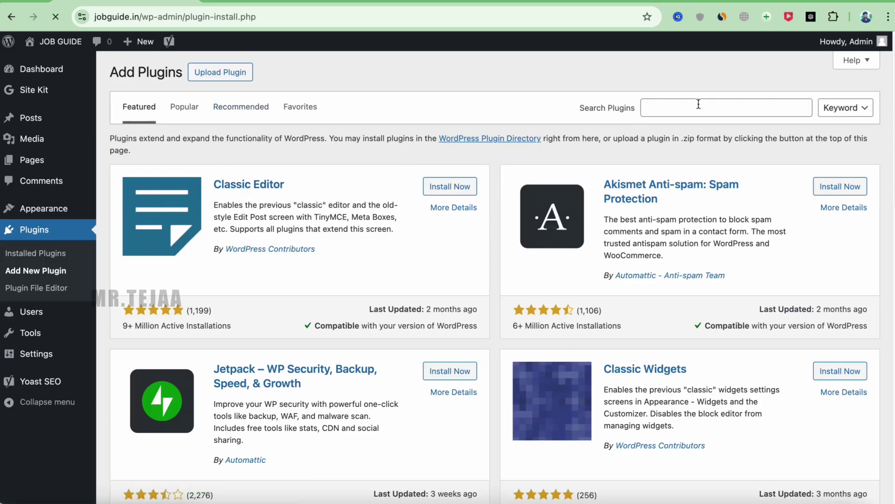
left_click(445, 189)
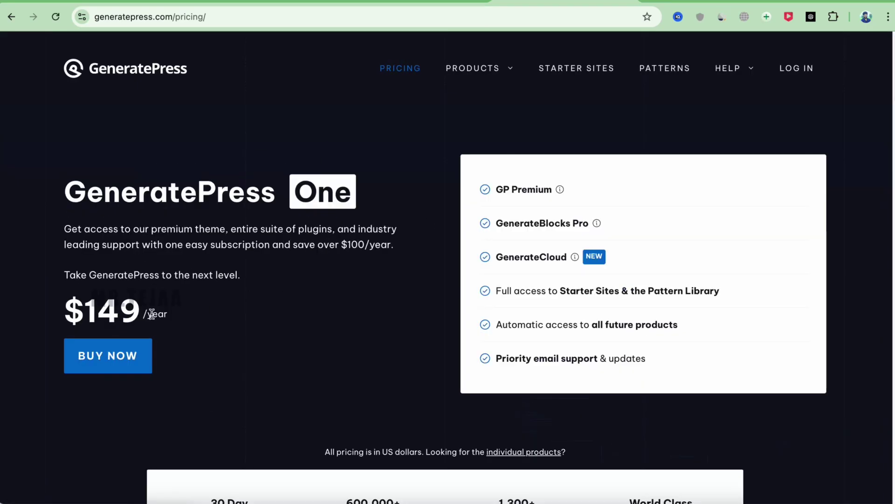
- Examine the yearly prices of the individual products on the GeneratePress pricing page, especially GP Premium
scroll(186, 314, "down", 10)
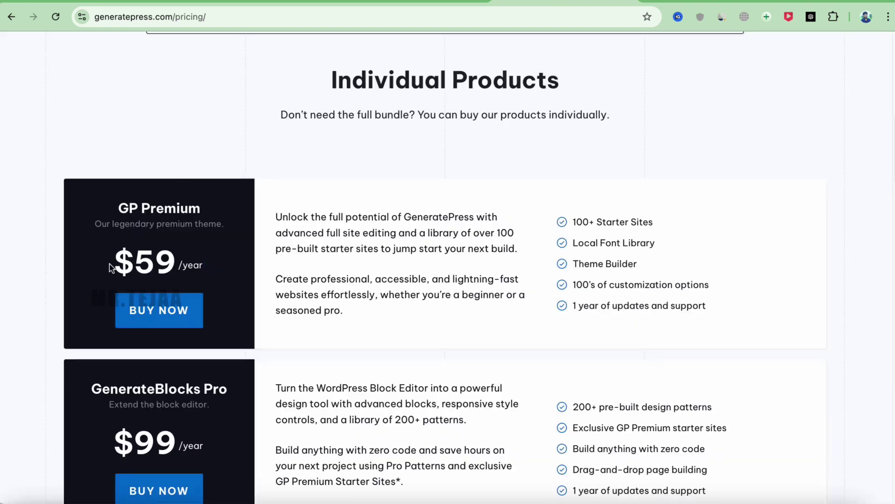
left_click_drag(125, 266, 207, 266)
scroll(214, 266, "down", 3)
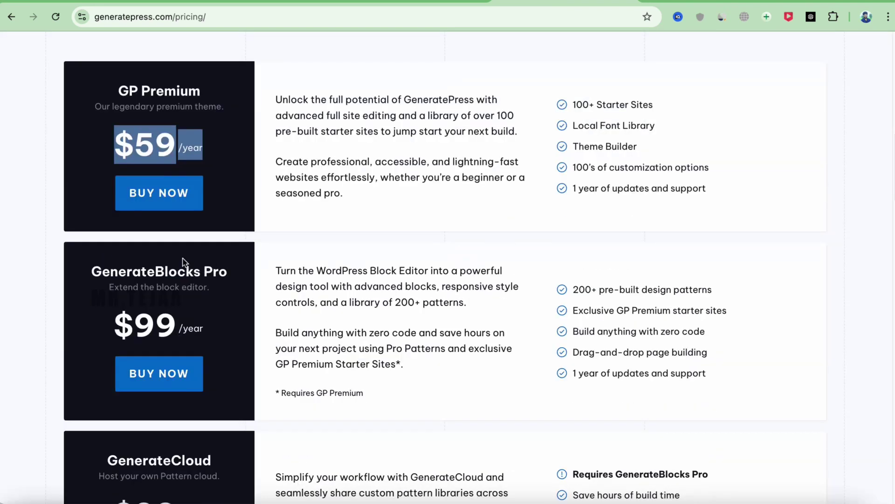
left_click(262, 208)
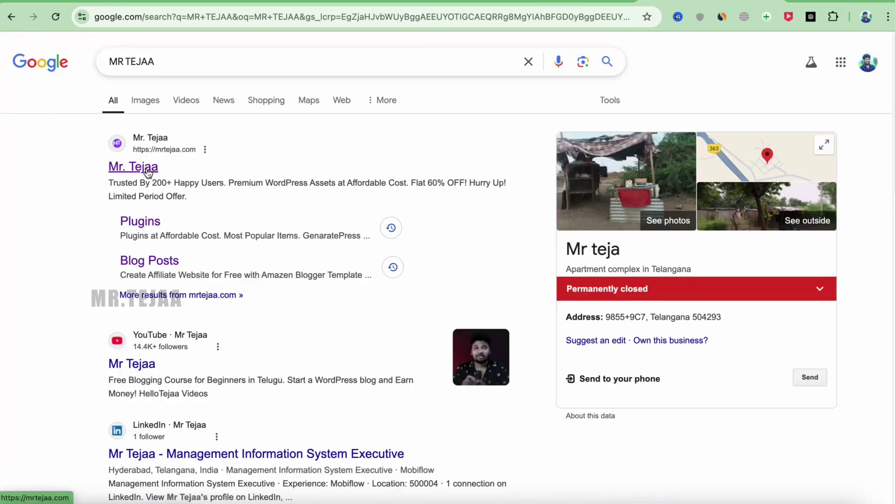
- Open the mrtejaa.com site from the search results and examine its most popular items
left_click(148, 173)
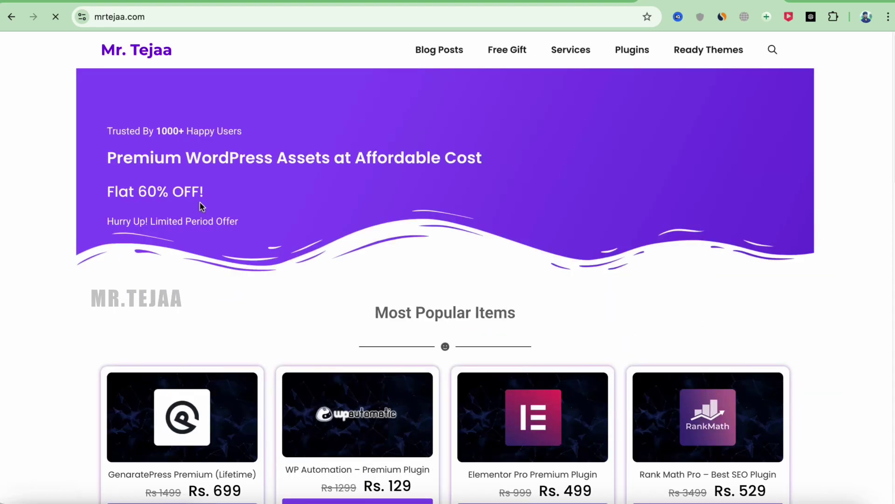
scroll(404, 215, "down", 3)
scroll(404, 215, "down", 2)
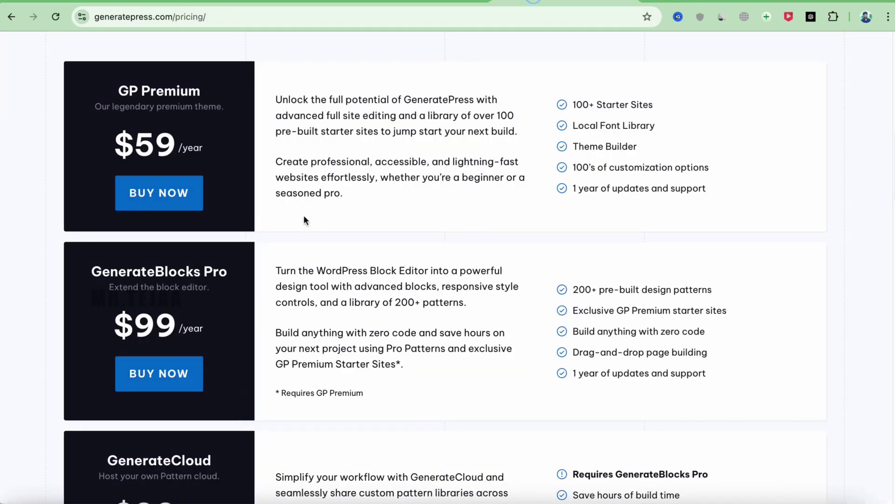
- Compare the GP Premium, GenerateBlocks Pro and GenerateCloud offers on the GeneratePress pricing page
scroll(222, 280, "down", 3)
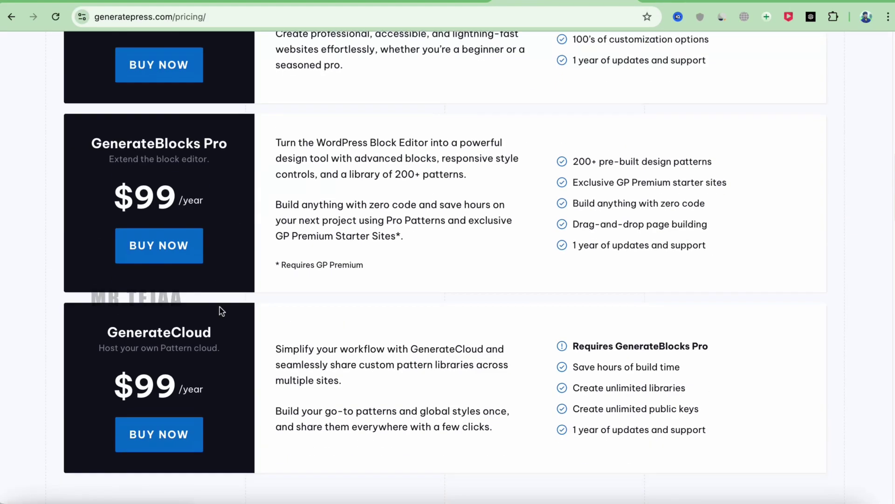
scroll(254, 305, "up", 2)
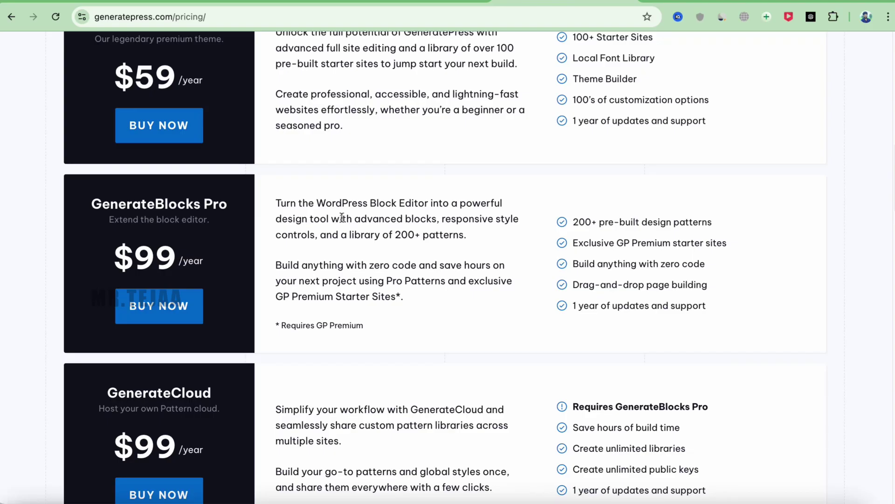
scroll(280, 218, "up", 4)
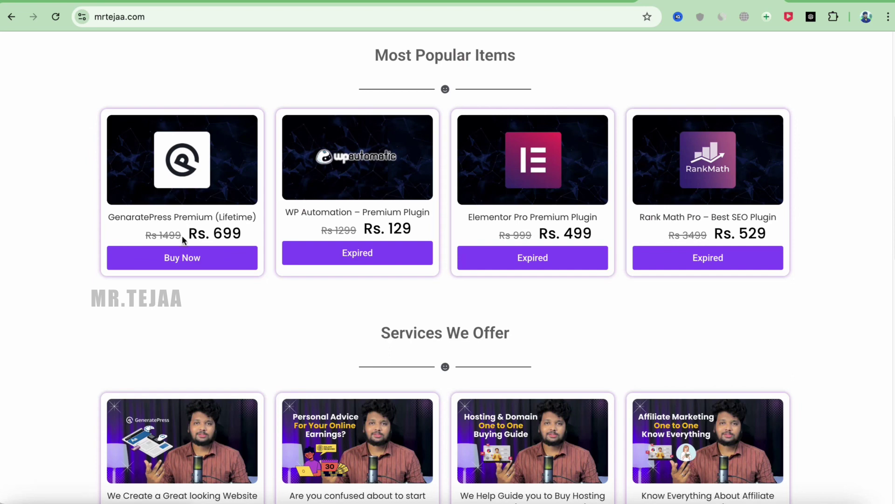
- Order GenaratePress Premium (Lifetime) on mrtejaa.com and proceed to pay the ₹699.00
left_click(186, 257)
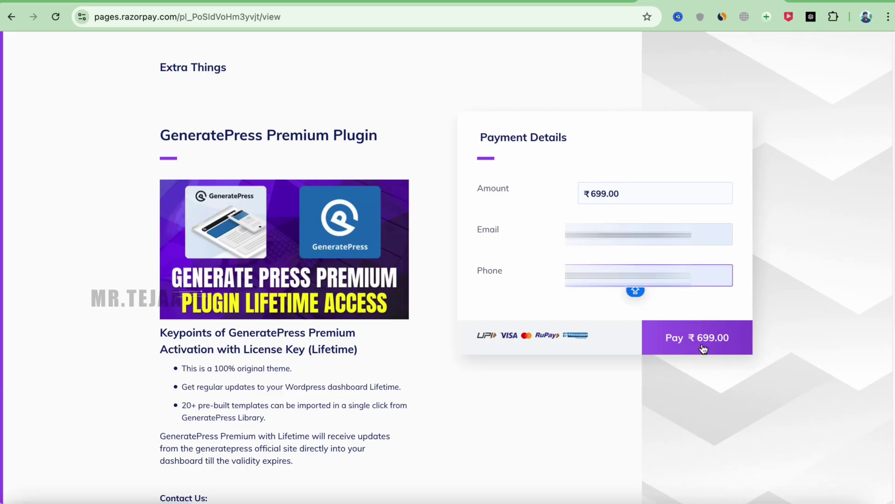
left_click(703, 348)
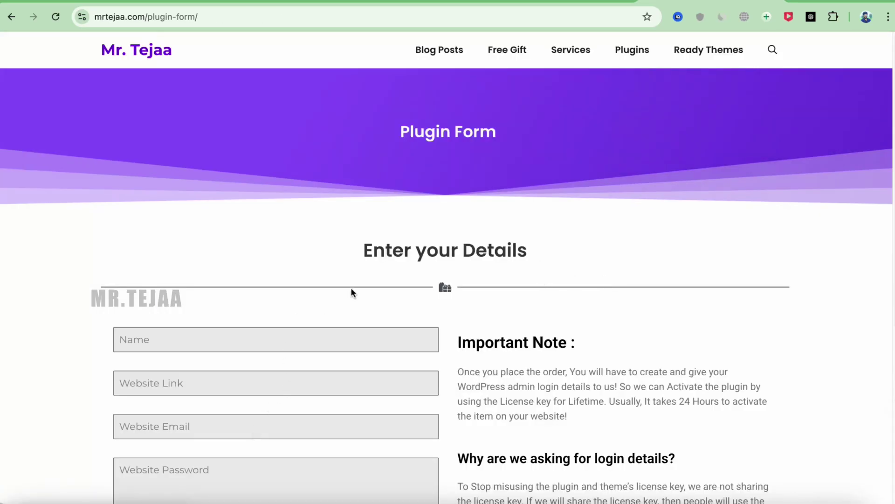
- Examine the plugin form's requested details and its notes on activation time, login details and the original license
scroll(351, 287, "down", 3)
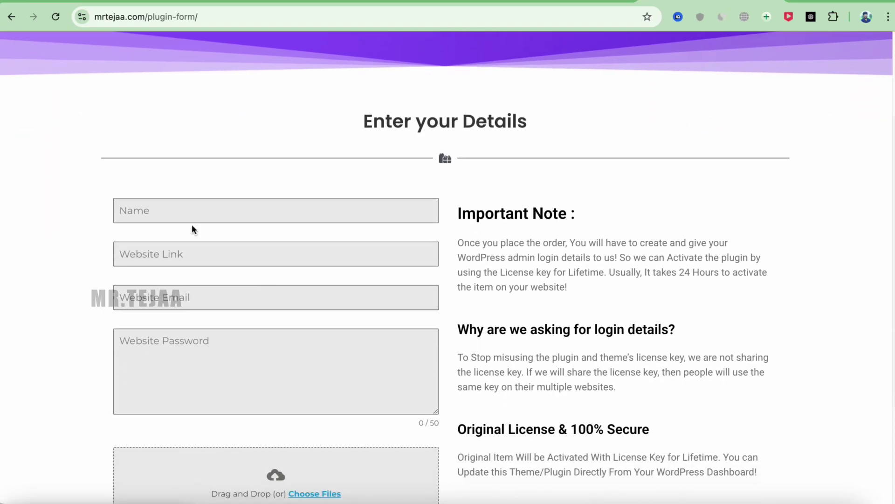
scroll(203, 264, "down", 1)
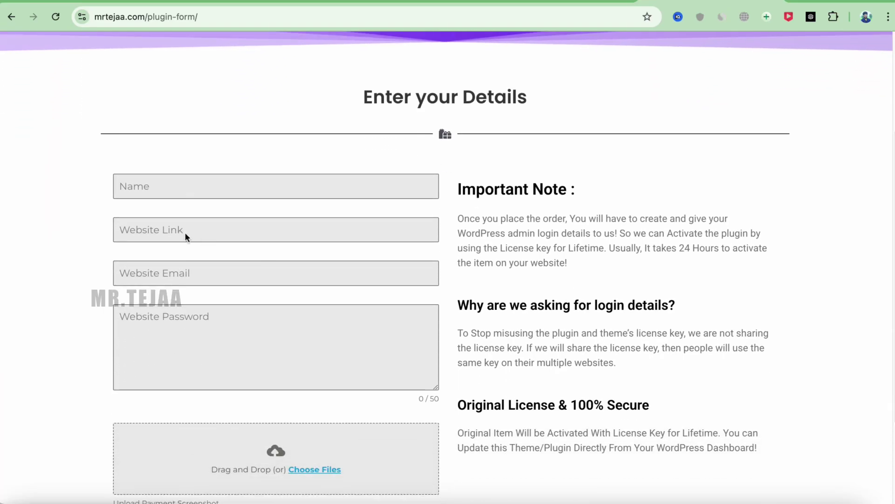
scroll(206, 270, "down", 1)
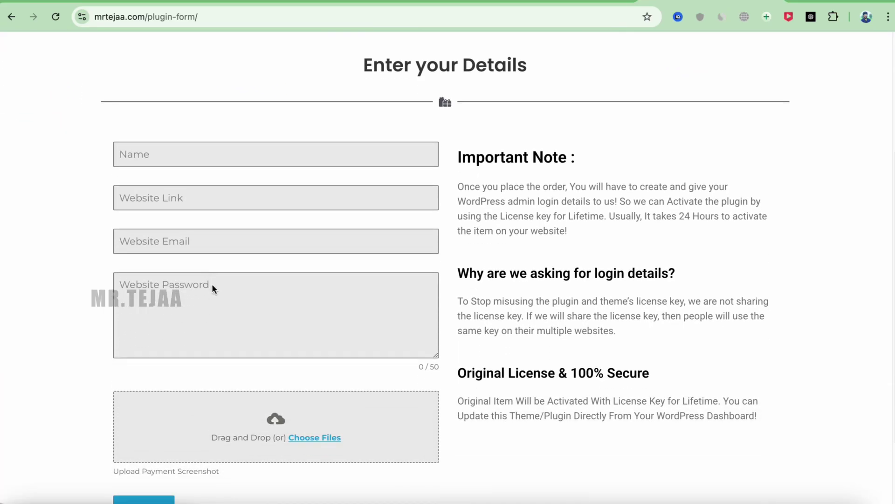
scroll(211, 275, "down", 1)
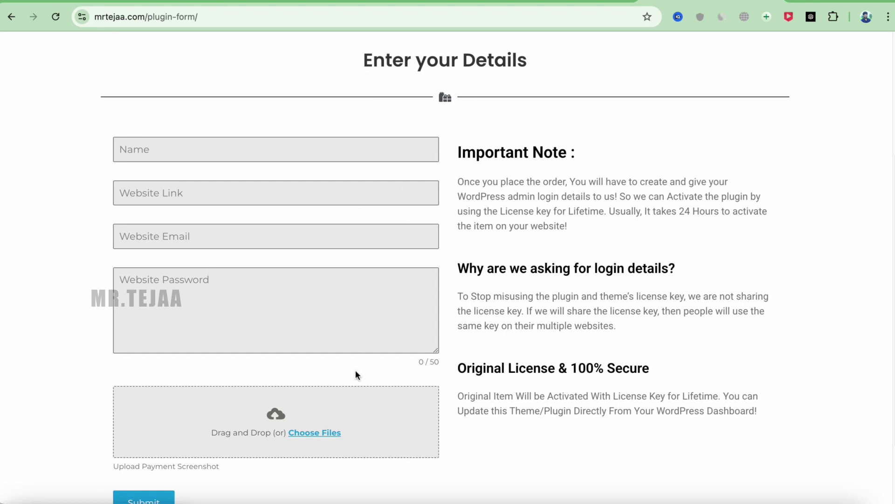
scroll(322, 443, "down", 1)
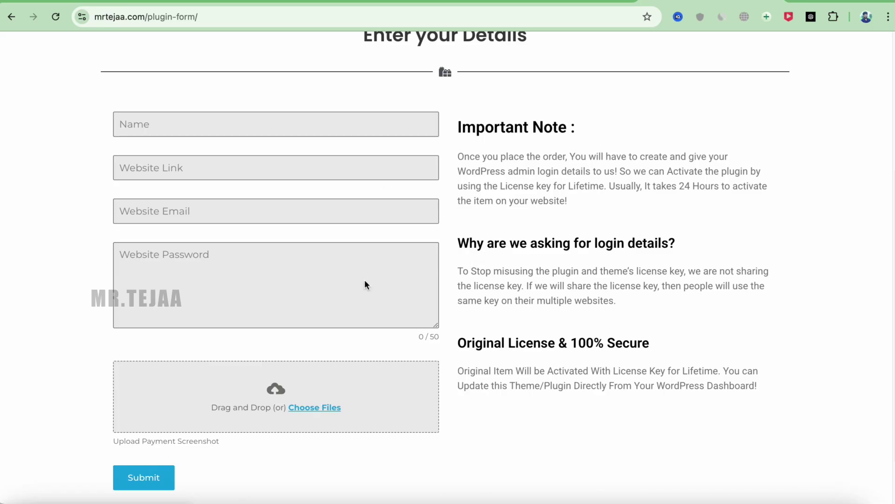
left_click_drag(644, 185, 765, 197)
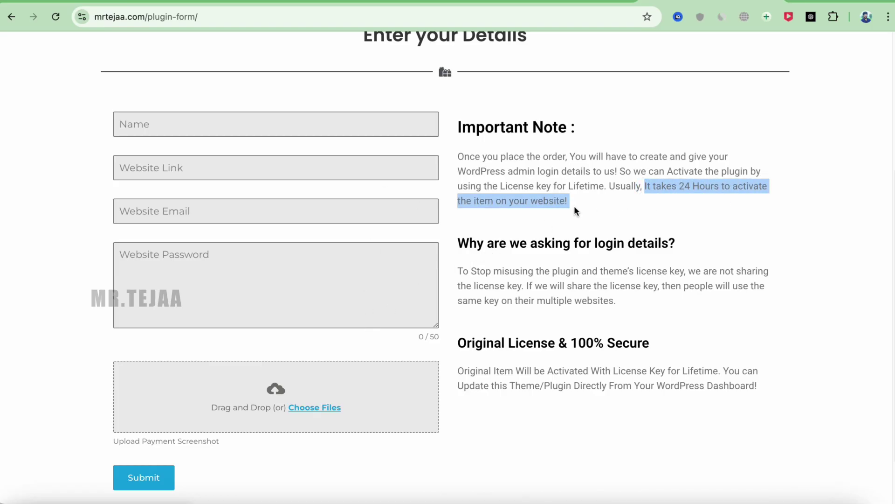
left_click_drag(460, 344, 651, 343)
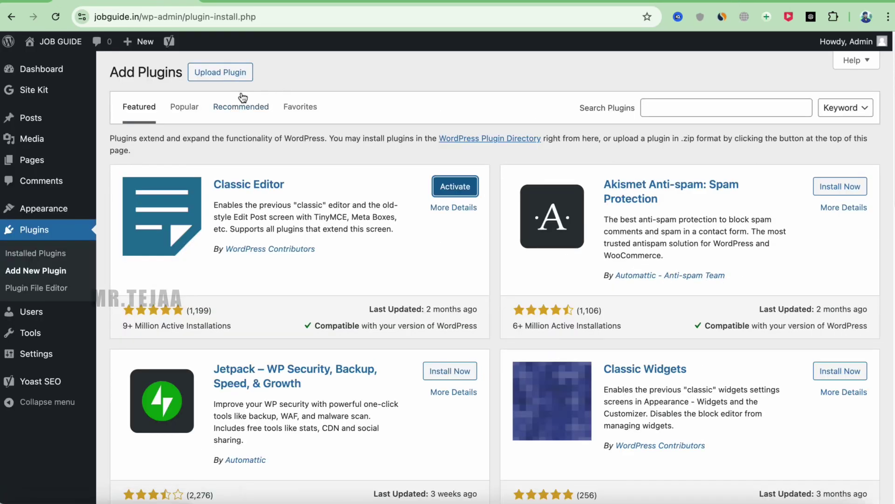
- Upload and install the plugin file gp-premium-2.5.0.zip, and activate it on the WordPress site
left_click(233, 73)
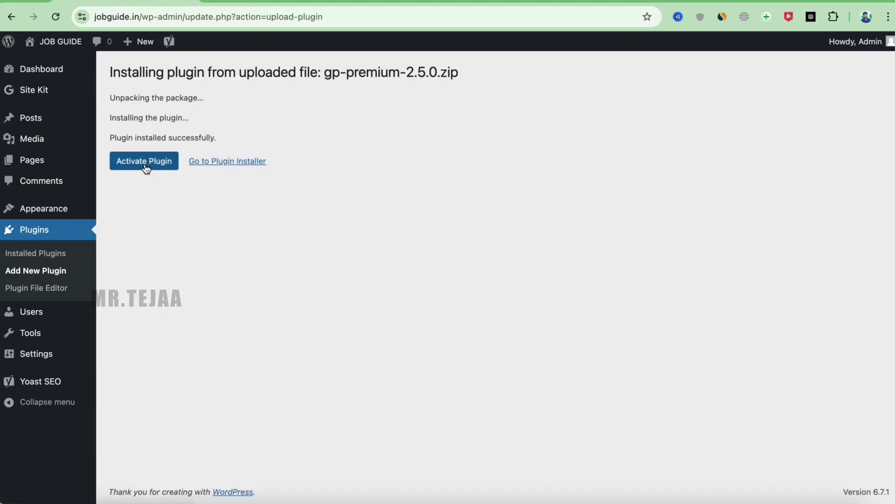
left_click(149, 163)
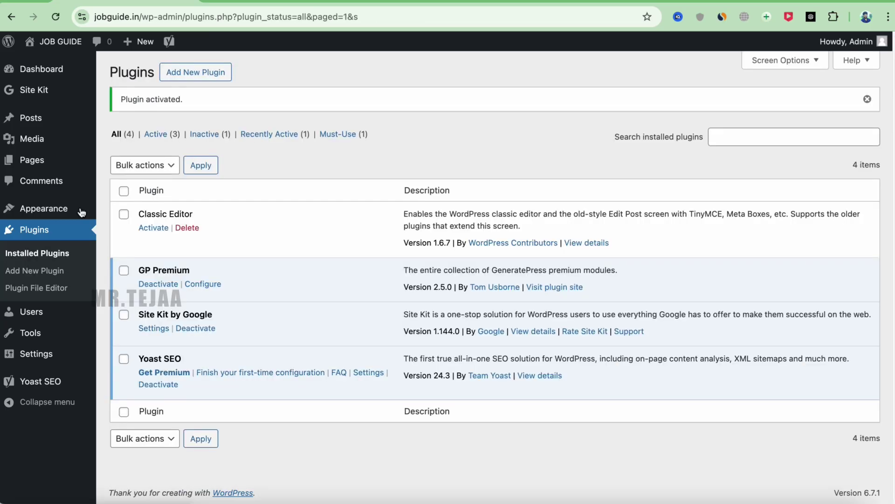
- Paste the license key into the GeneratePress theme's License Key field to activate premium updates
mouse_move(79, 211)
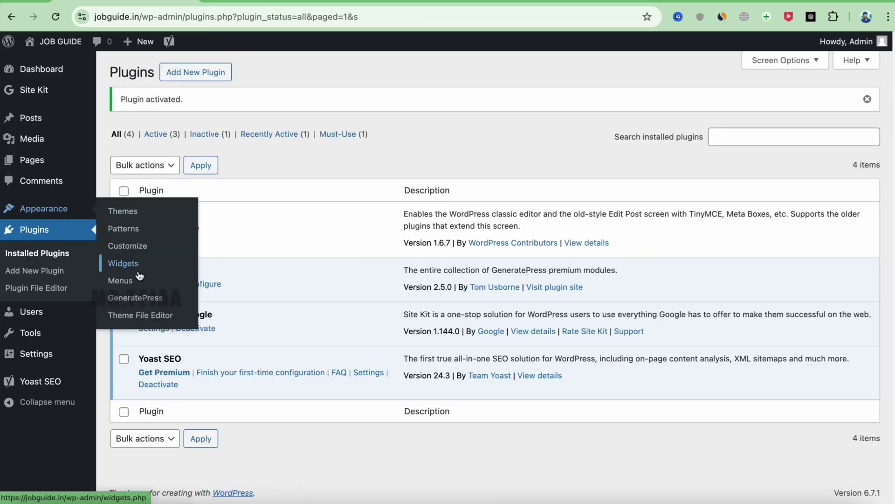
left_click(133, 297)
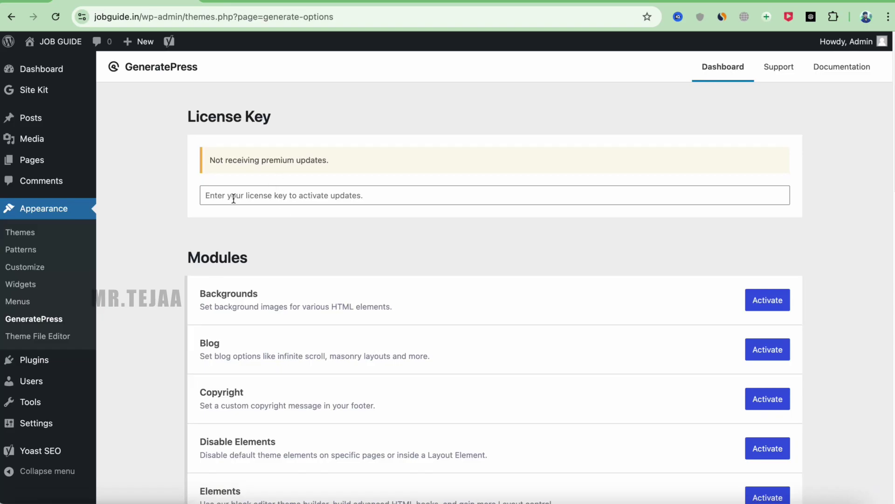
left_click(274, 201)
key("super+v")
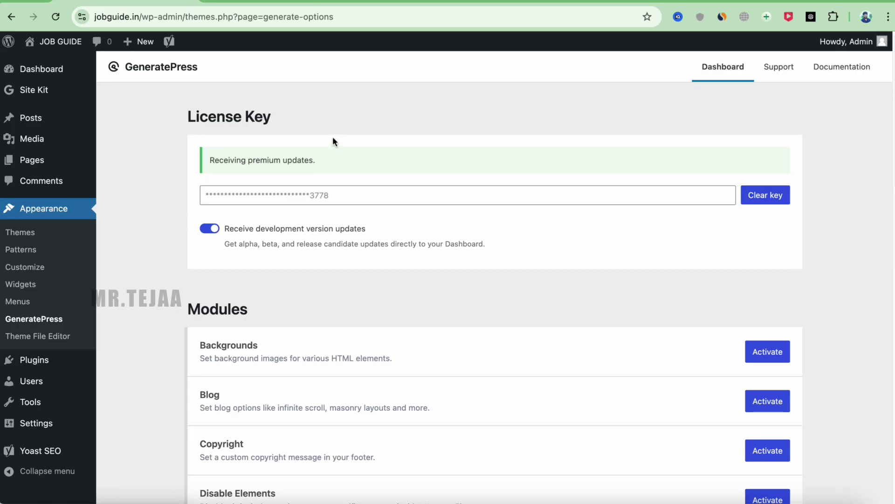
- Activate the Site Library, Elements and Copyright modules of GeneratePress
scroll(436, 214, "down", 10)
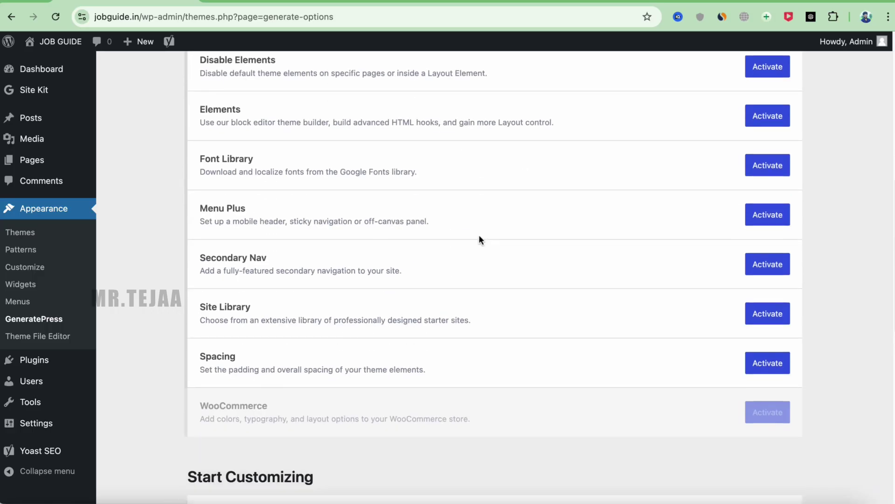
left_click(748, 315)
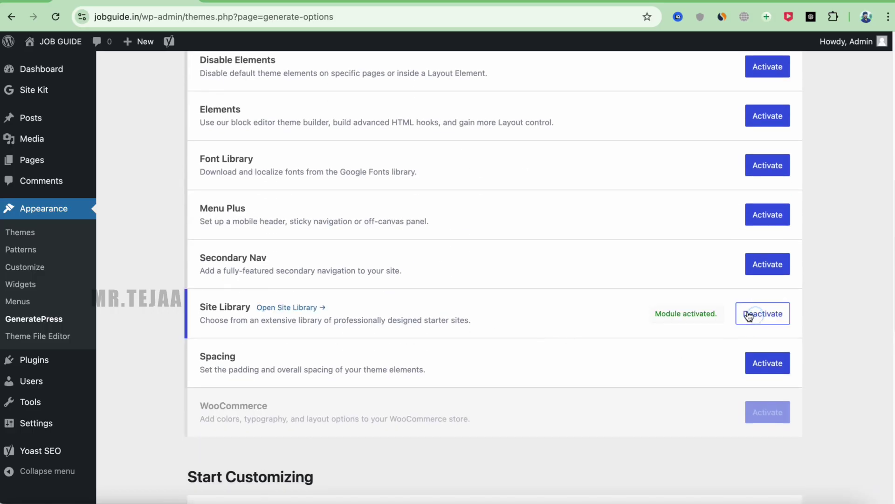
scroll(749, 316, "up", 1)
left_click(749, 150)
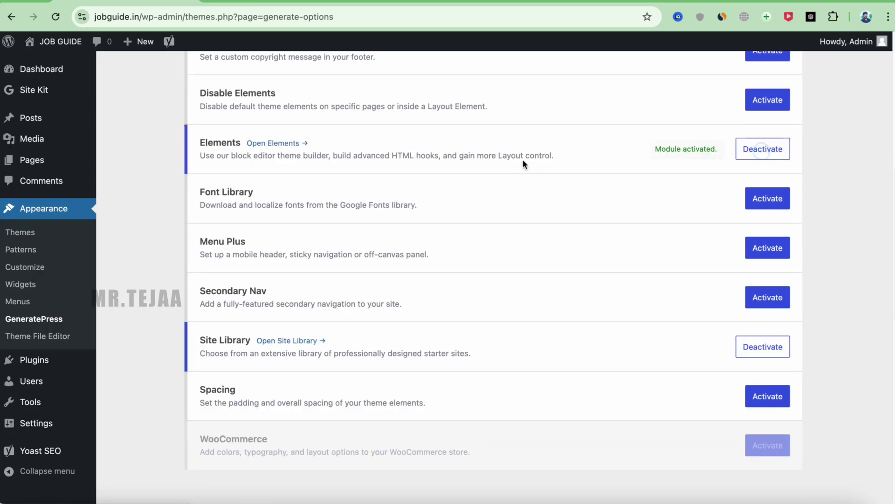
scroll(523, 163, "up", 2)
left_click(746, 122)
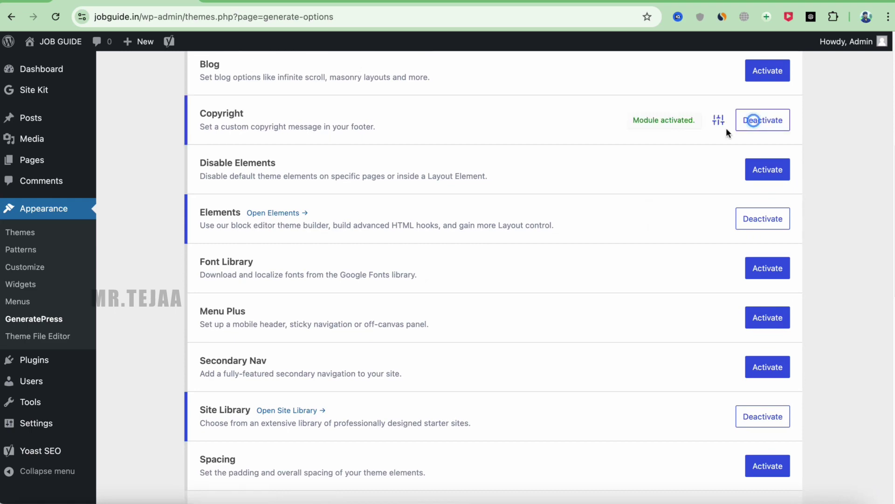
- Search the GeneratePress Site Library for "MARK" and open the Marketer starter site
scroll(727, 133, "down", 4)
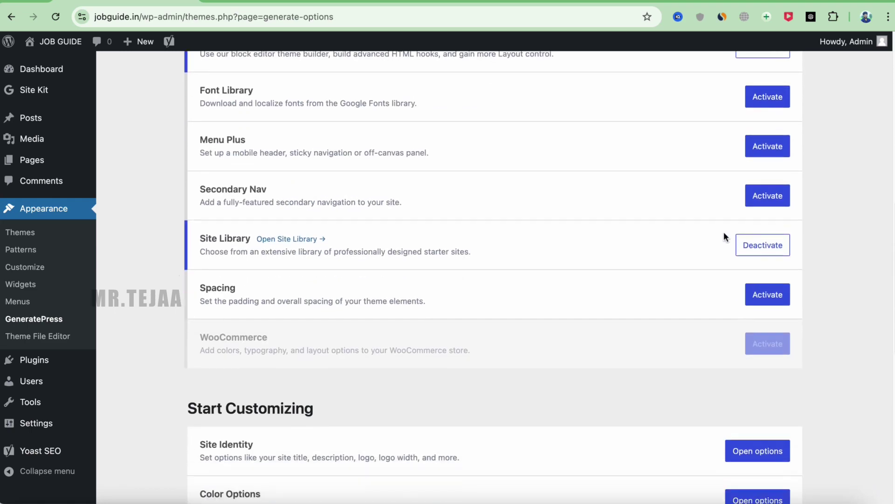
scroll(726, 237, "up", 1)
left_click(293, 289)
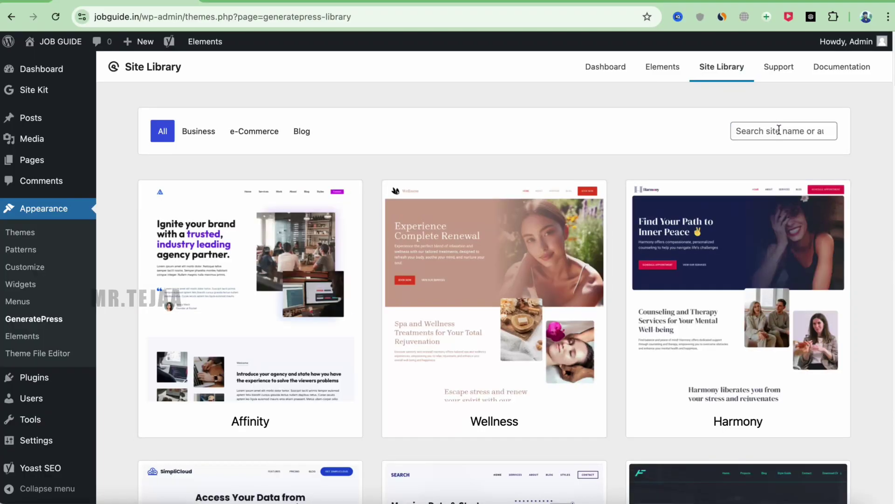
left_click(779, 130)
type("MARK")
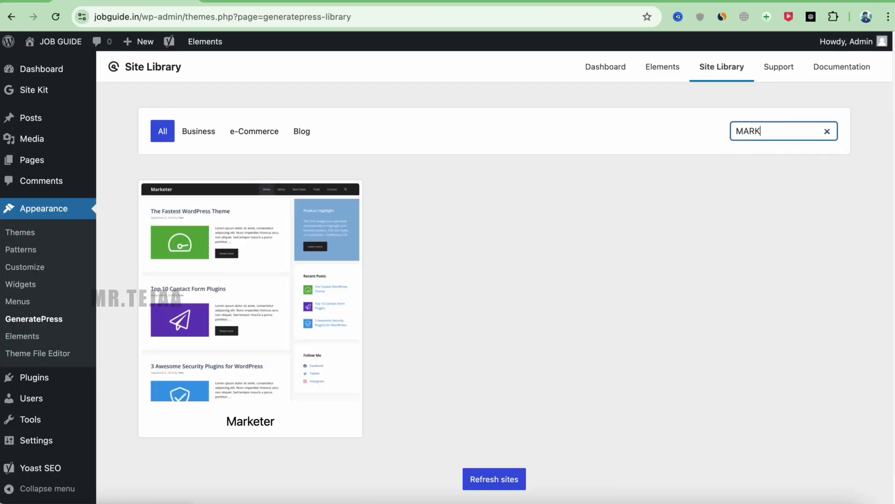
left_click(265, 353)
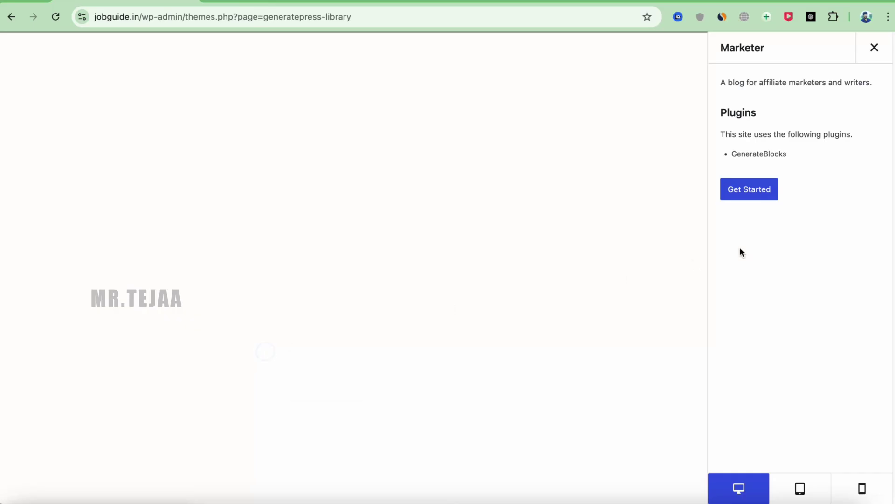
- Accept the import warning, import the Marketer starter site into the WordPress site, and close its preview once the import ends
left_click(752, 195)
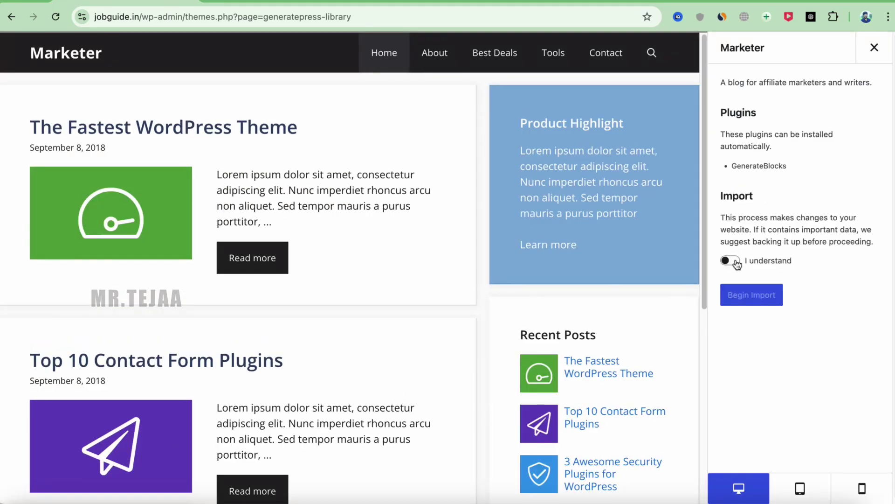
left_click(737, 264)
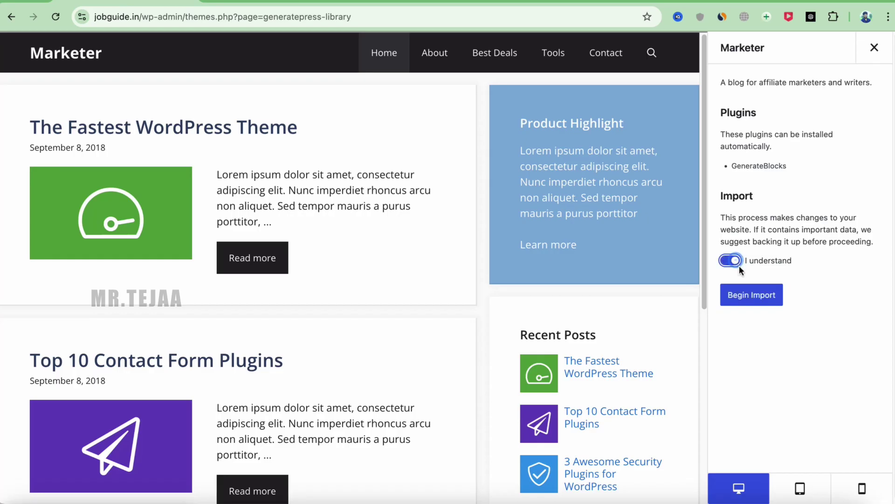
left_click(754, 295)
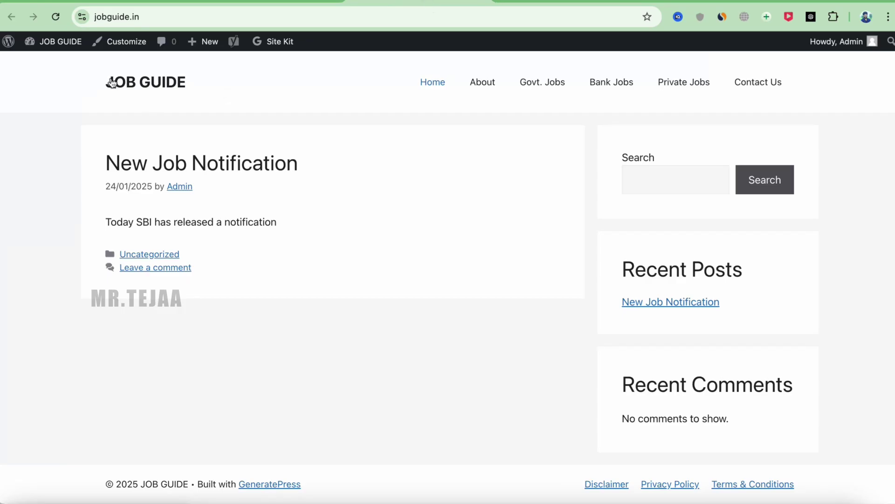
left_click(56, 17)
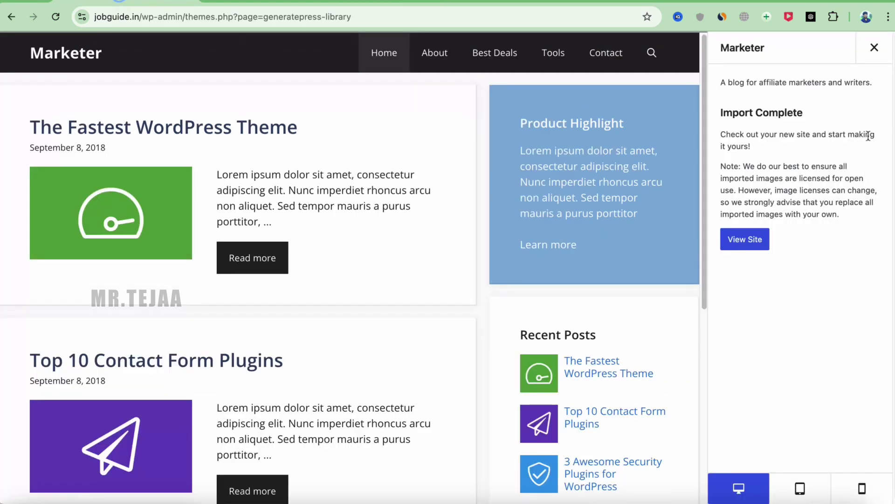
left_click(875, 49)
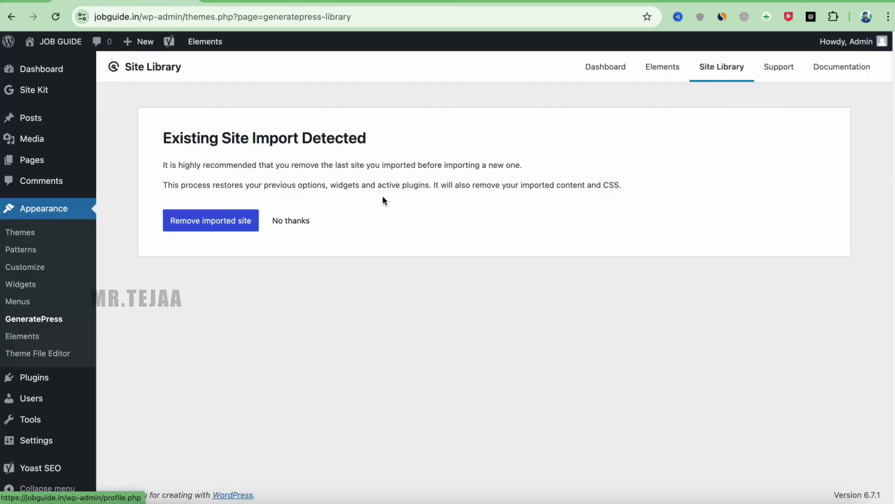
- Open Additional CSS in the theme Customizer and add blank lines after the closing GeneratePress Site CSS comment
left_click(19, 270)
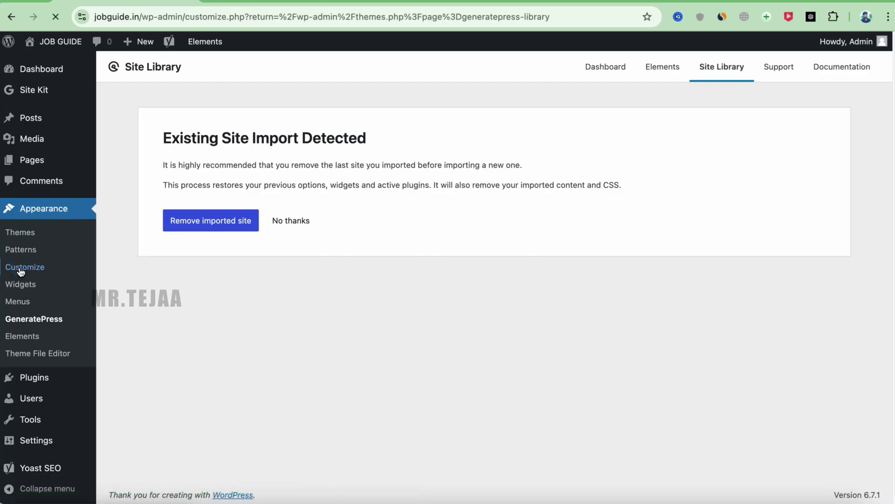
scroll(448, 308, "down", 7)
scroll(456, 310, "down", 3)
scroll(455, 305, "up", 10)
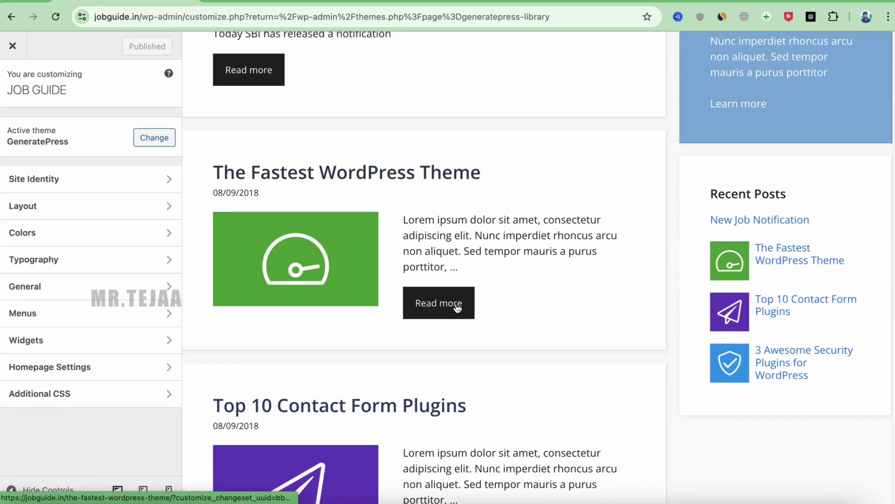
left_click(66, 398)
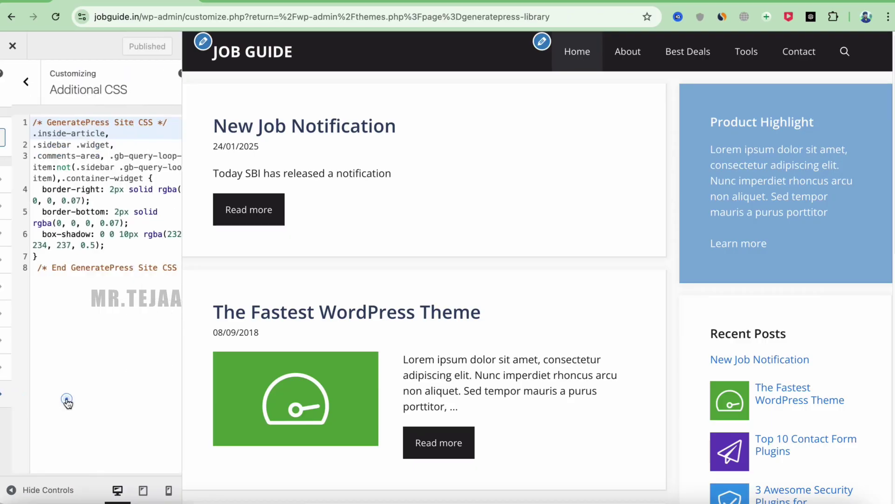
left_click(175, 269)
key("Return")
key("Return")
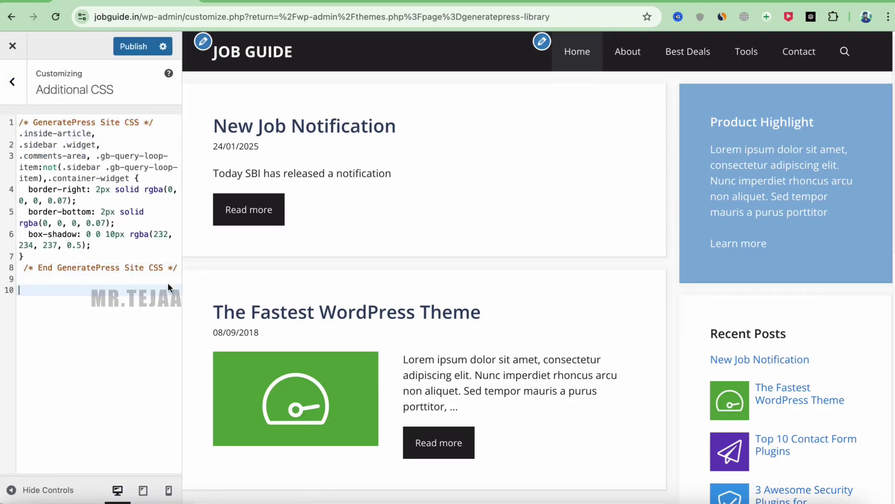
key("Return")
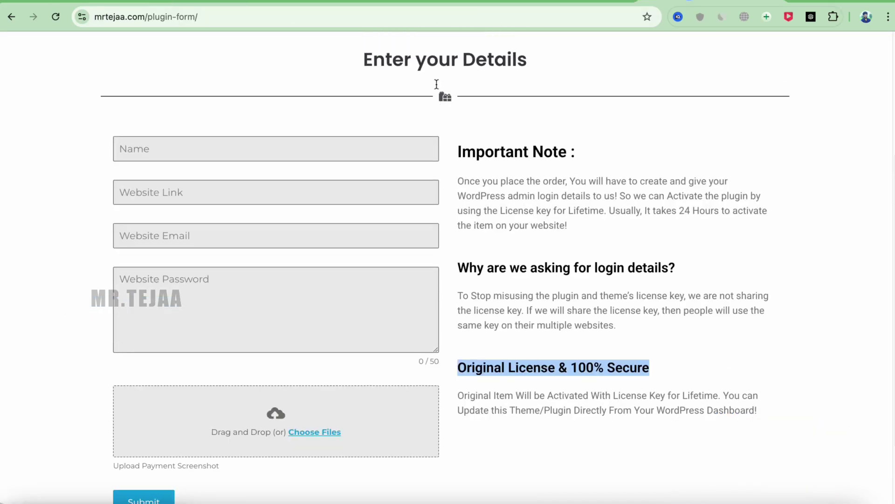
- On mrtejaa.com, open the blog post "Generate Press Theme Customisation 2025" and copy its Additional CSS code
scroll(436, 86, "up", 5)
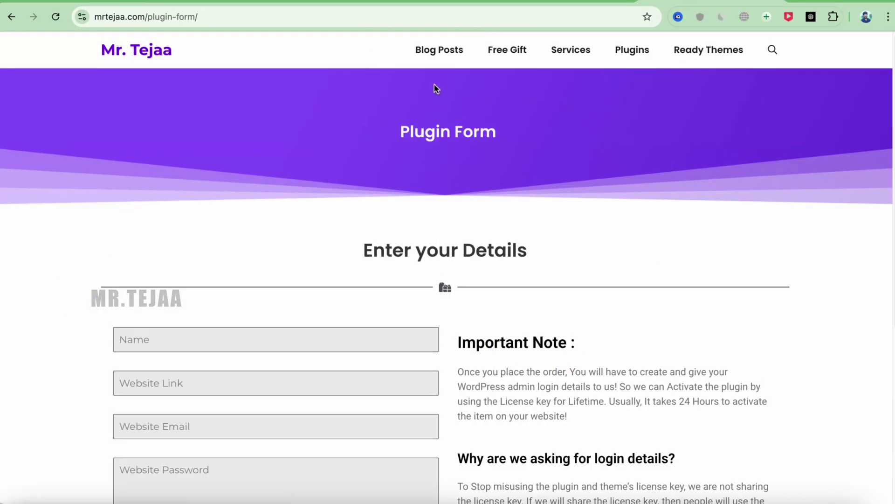
left_click(440, 53)
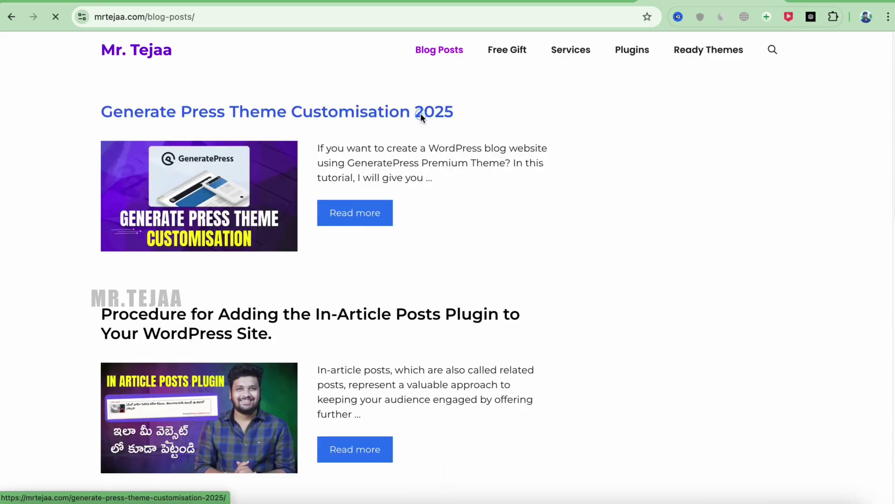
left_click(421, 116)
scroll(387, 261, "down", 5)
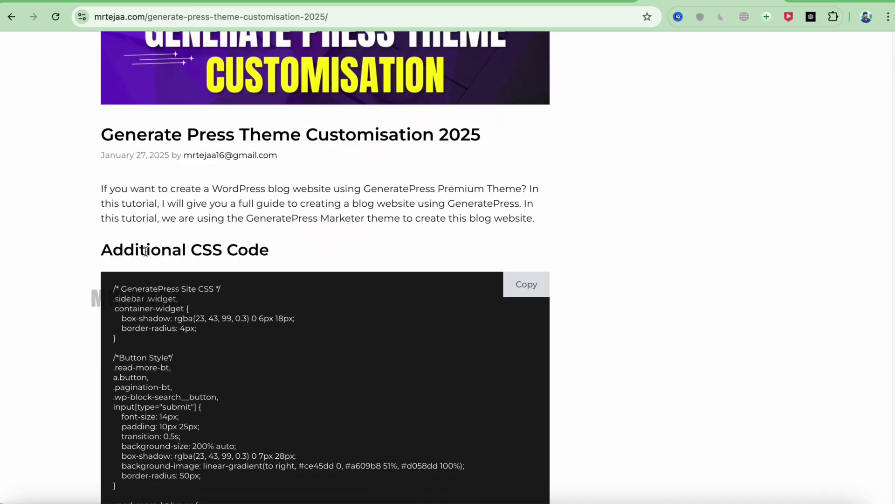
scroll(280, 259, "down", 2)
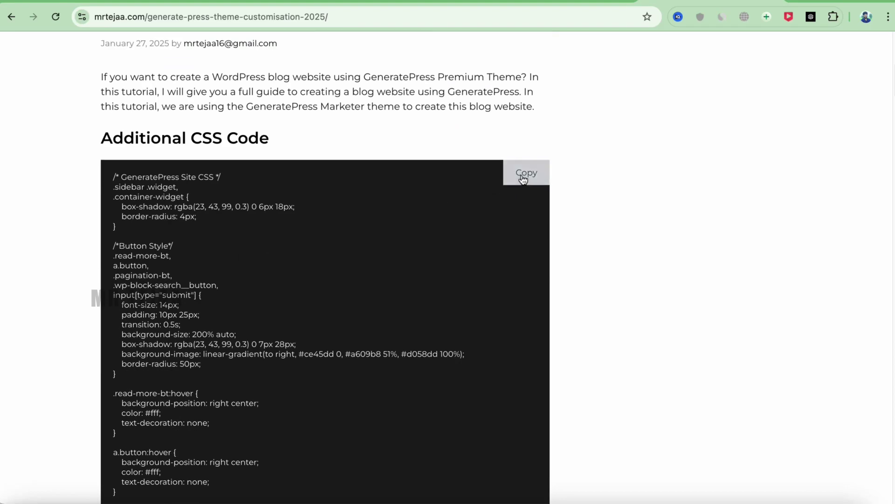
left_click(536, 178)
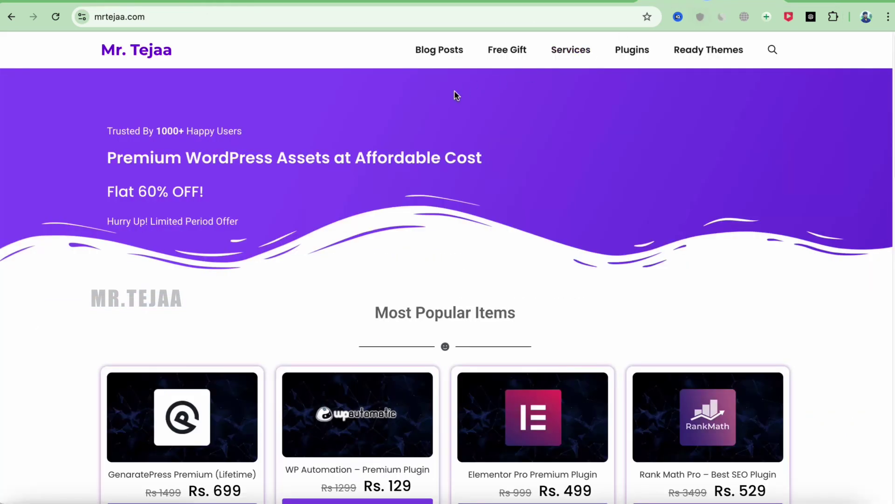
left_click(442, 54)
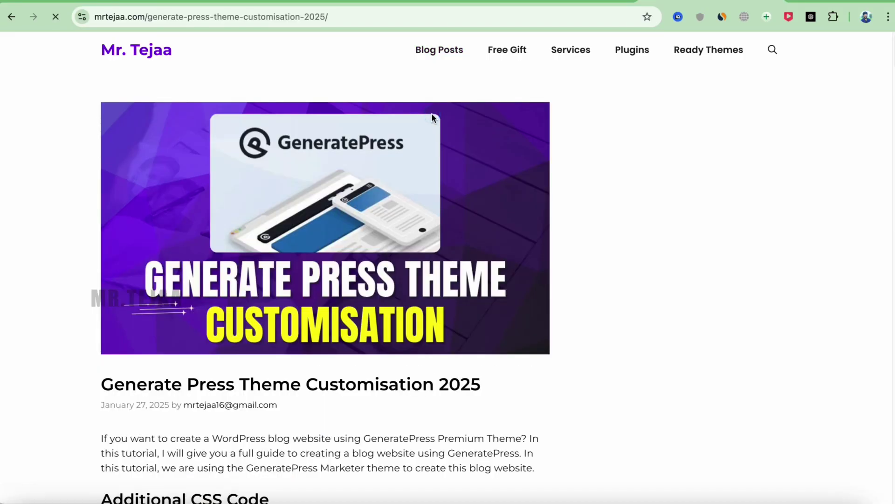
scroll(392, 242, "down", 7)
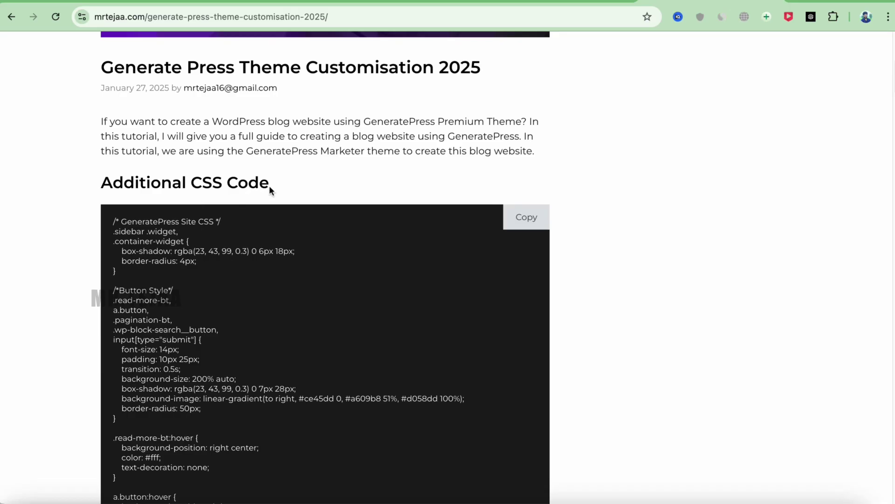
left_click(521, 225)
- Paste the copied code below the existing rules in the Customizer's Additional CSS and check the homepage preview
left_click(100, 1)
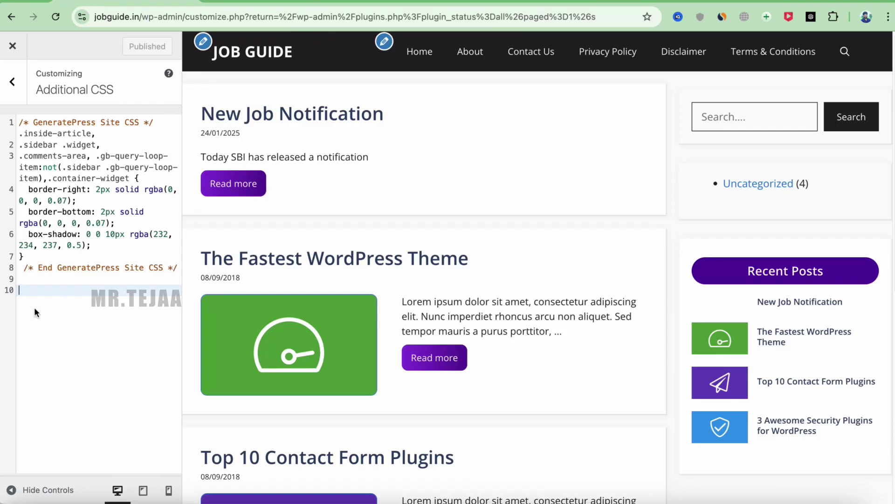
key("super+v")
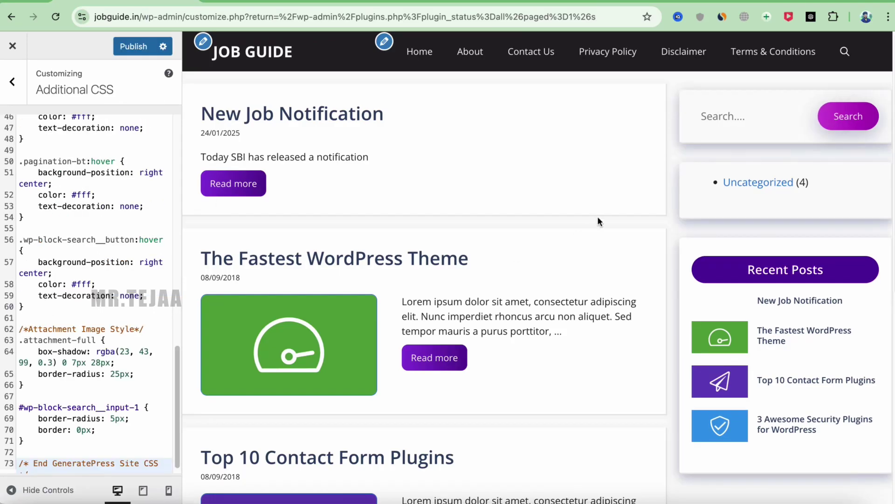
scroll(752, 251, "down", 3)
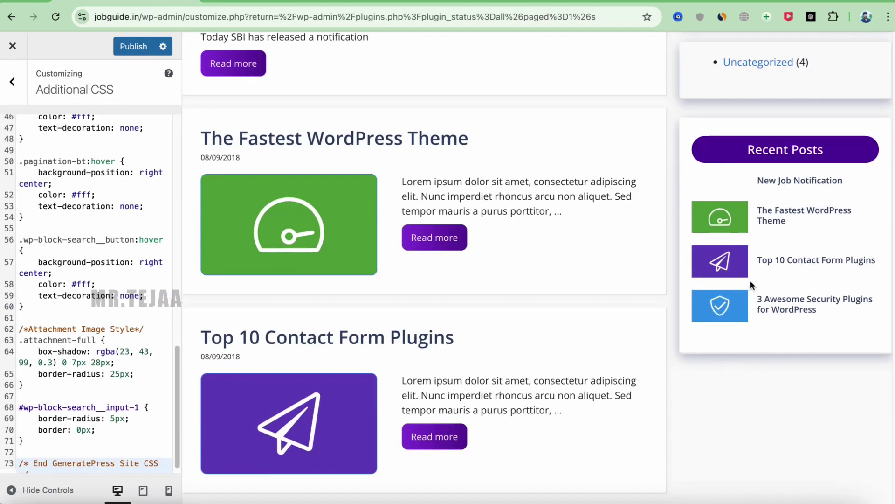
scroll(717, 308, "up", 3)
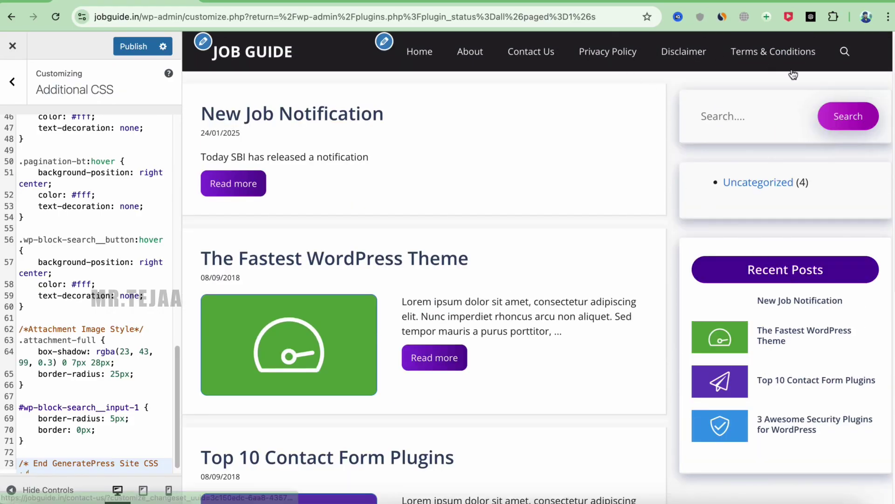
- Set the Primary Navigation background color to blue #0047d6 in the Customizer's color settings and copy its hex code
left_click(12, 81)
left_click(65, 230)
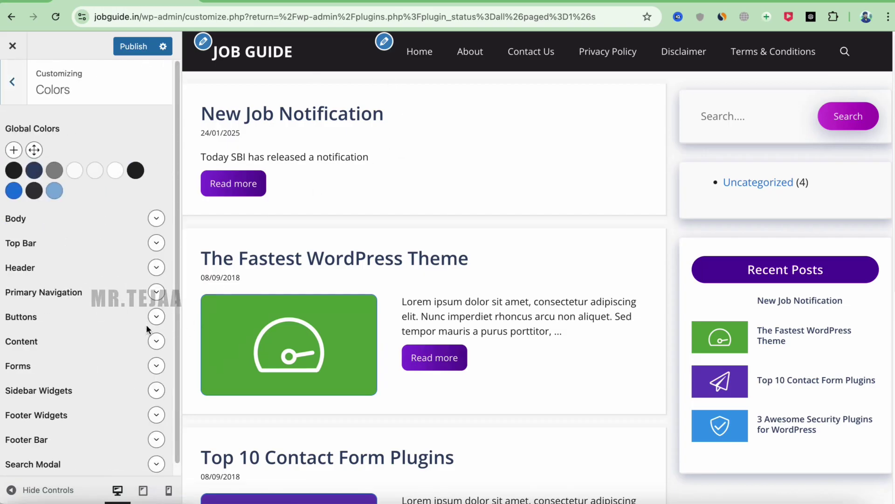
left_click(159, 294)
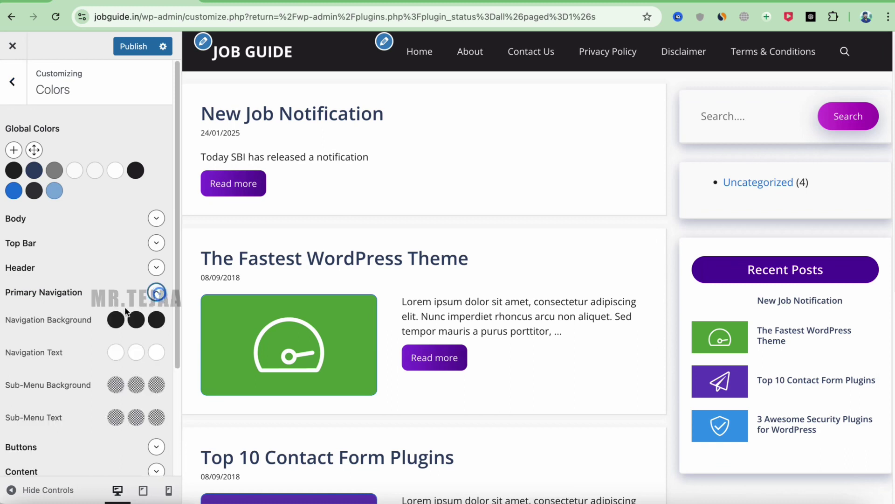
left_click(116, 322)
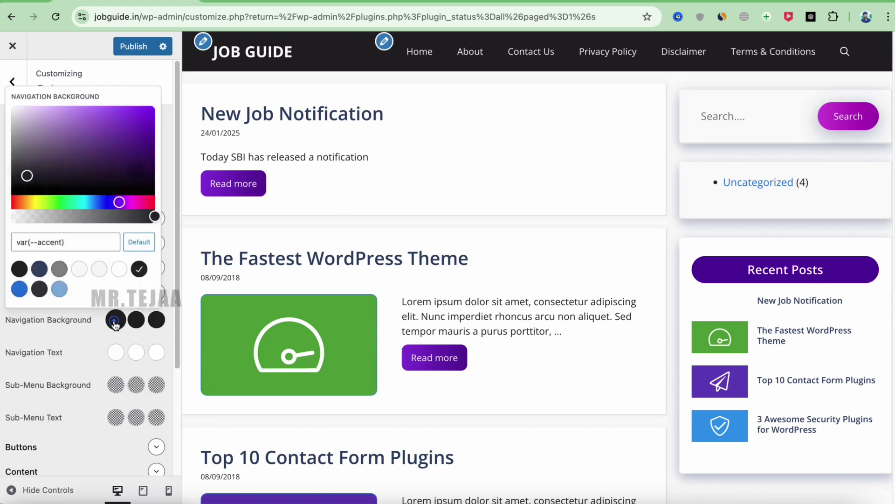
left_click(102, 198)
left_click_drag(102, 198, 99, 198)
left_click_drag(115, 145, 173, 100)
left_click(69, 232)
left_click_drag(68, 236, 15, 236)
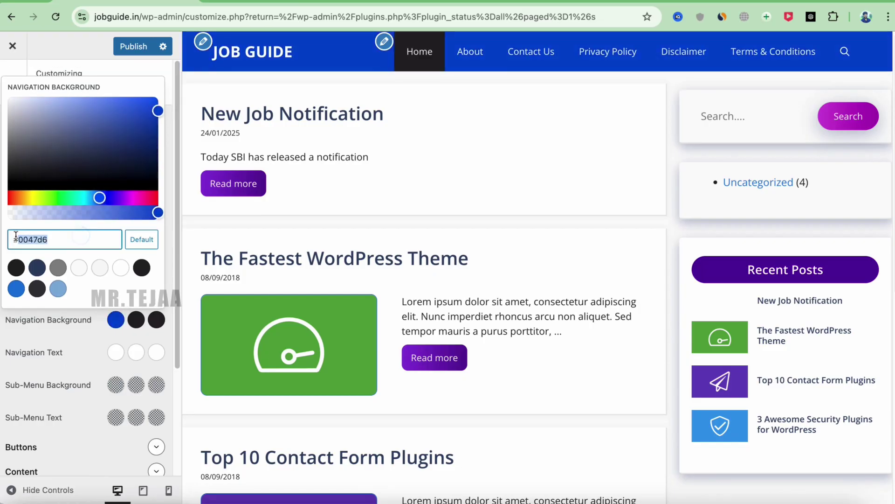
- Apply #0047d6 to the navigation background's hover and current colors, adjusting both shades slightly, with #0b52e1 for current
left_click(136, 319)
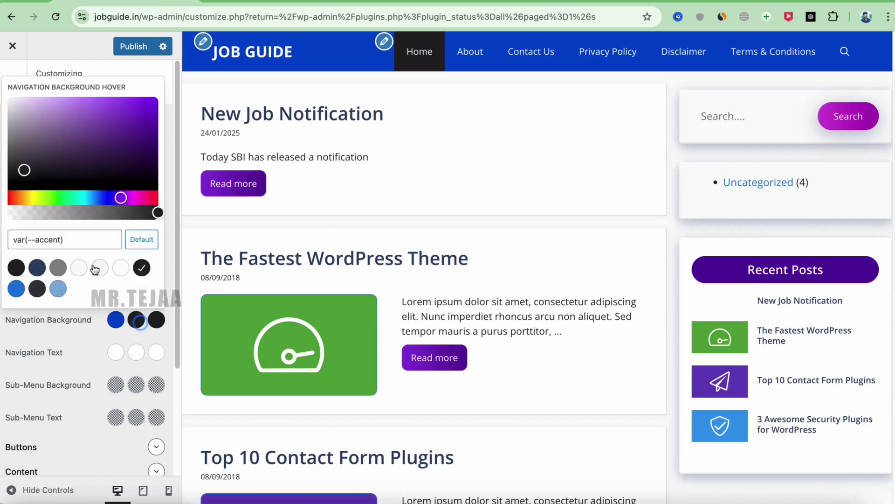
left_click_drag(81, 240, 0, 242)
key("ctrl+v")
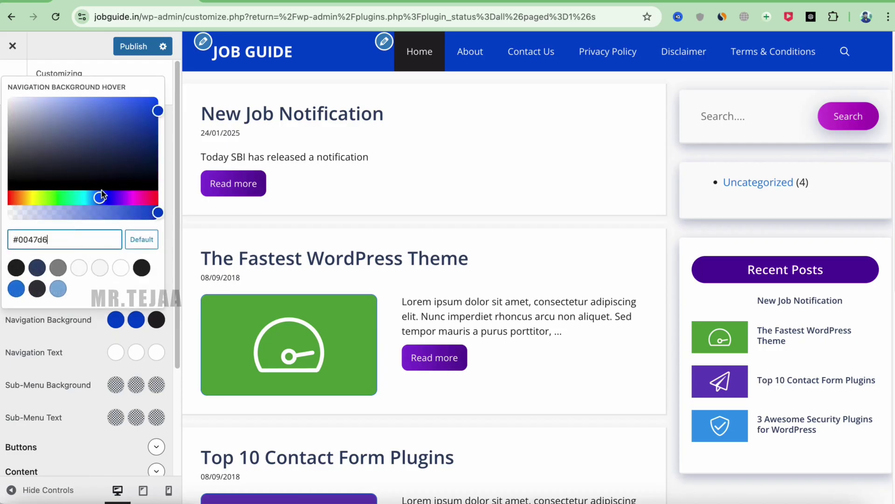
left_click(157, 319)
left_click_drag(67, 243, 13, 242)
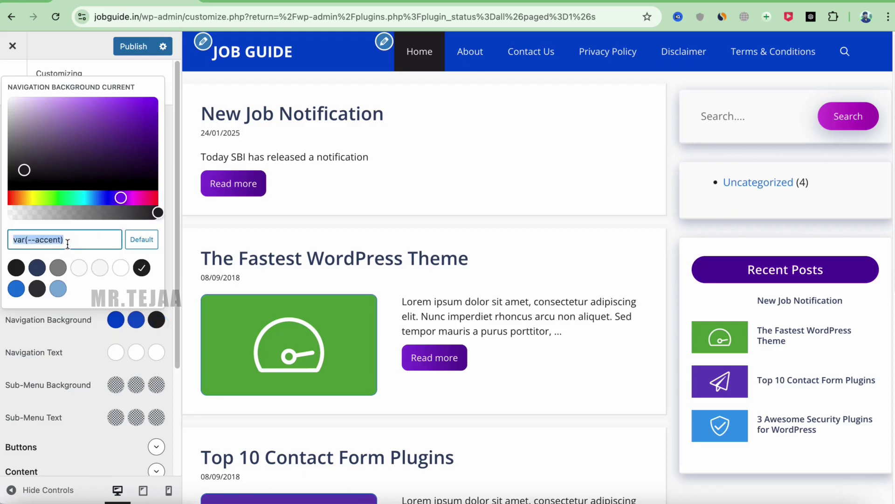
key("ctrl+v")
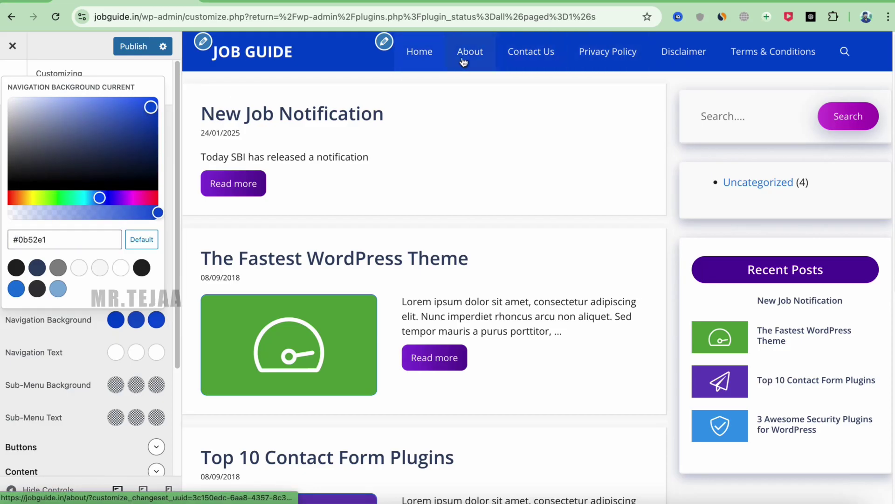
left_click(78, 70)
- In the Customizer's Additional CSS, set the 100% color of the Button Style linear gradient to #0047d6
left_click(12, 81)
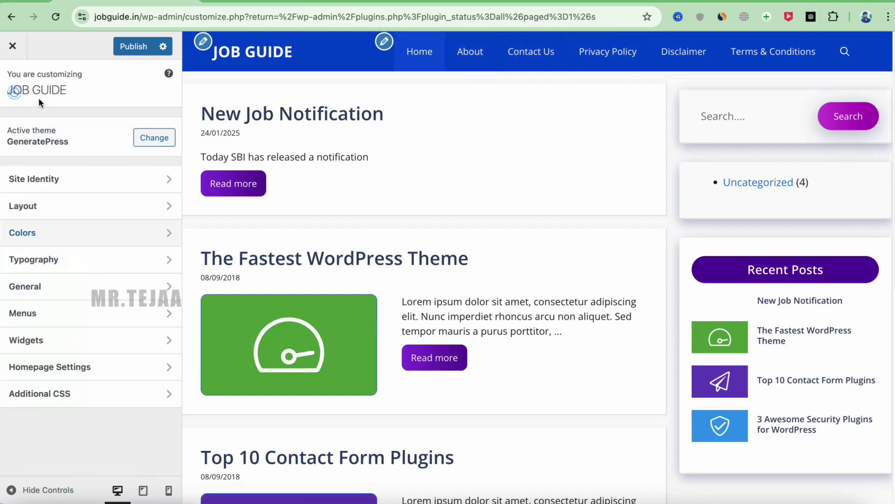
left_click(89, 394)
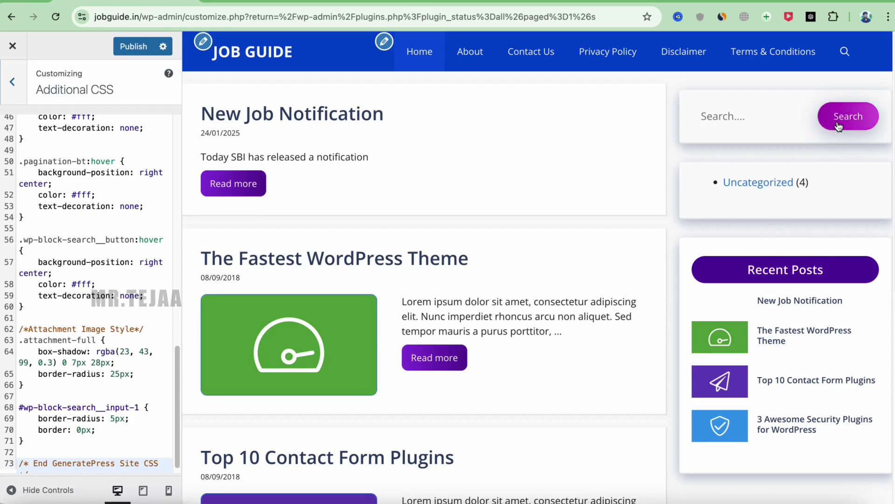
scroll(91, 284, "up", 3)
scroll(92, 283, "up", 5)
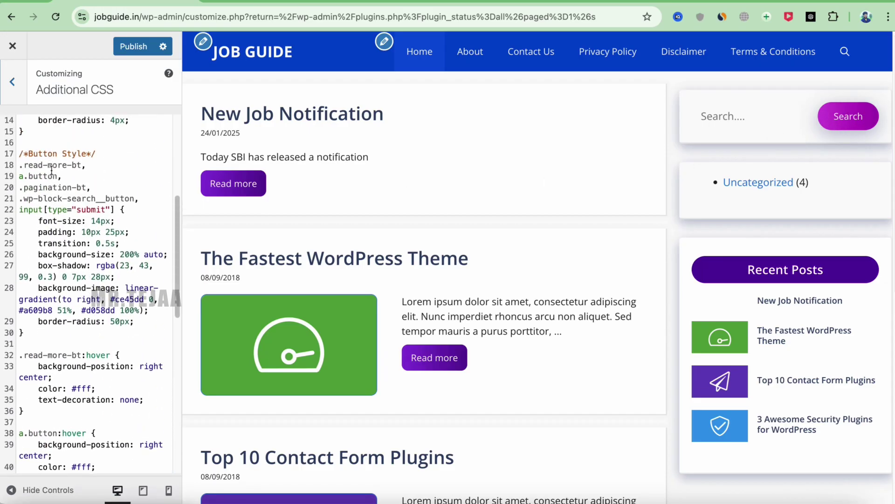
scroll(83, 310, "up", 1)
left_click(86, 321)
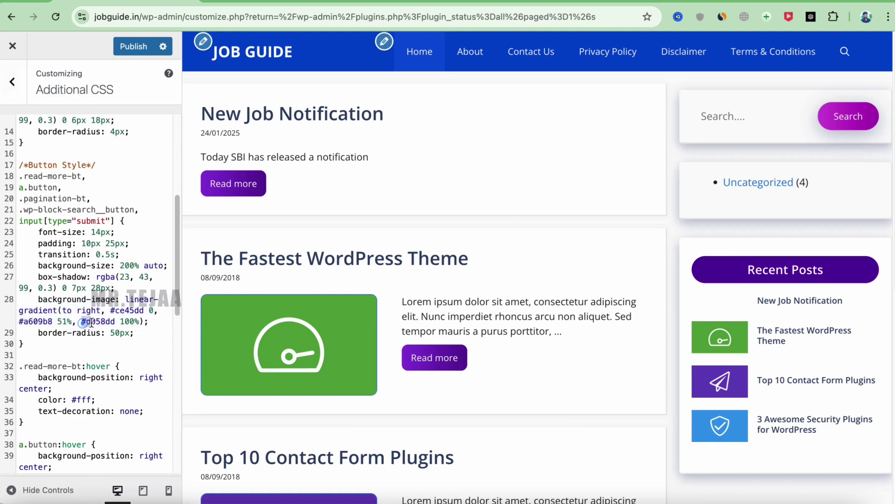
left_click_drag(91, 321, 112, 322)
key("ctrl+v")
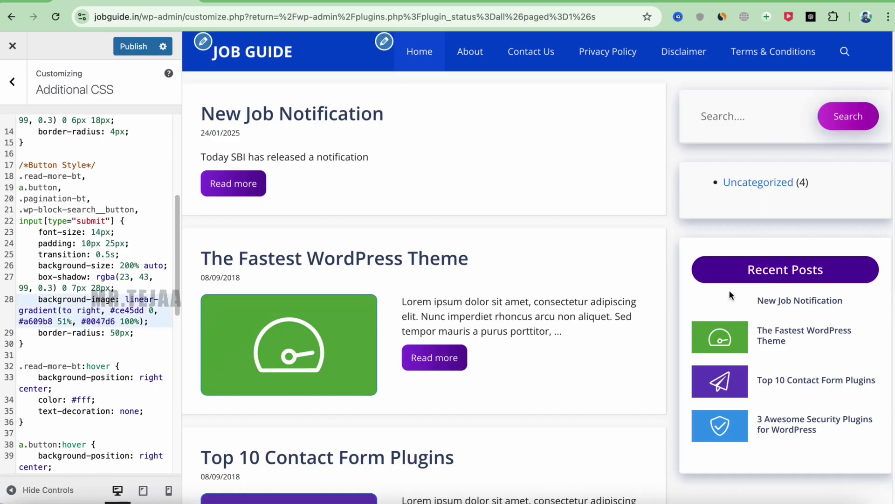
- Replace the gradient's 51% and 0 colors in the Button Style rule with #0047d6
left_click_drag(53, 321, 19, 321)
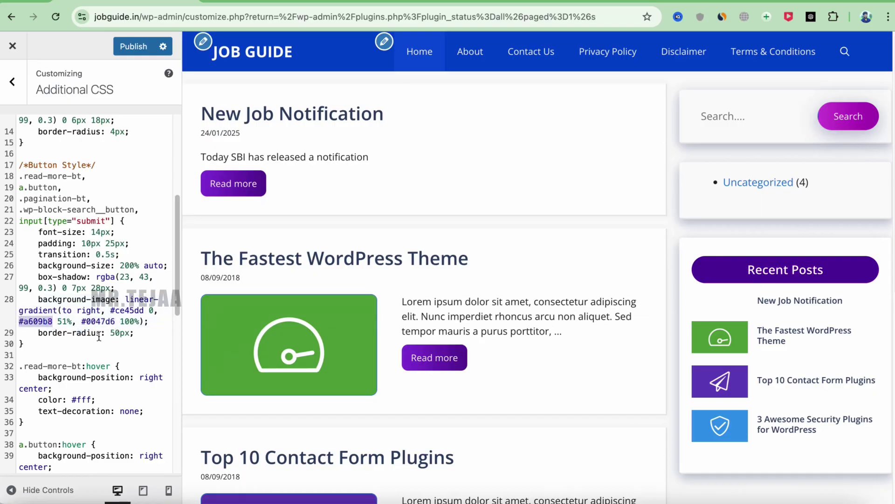
key("ctrl+v")
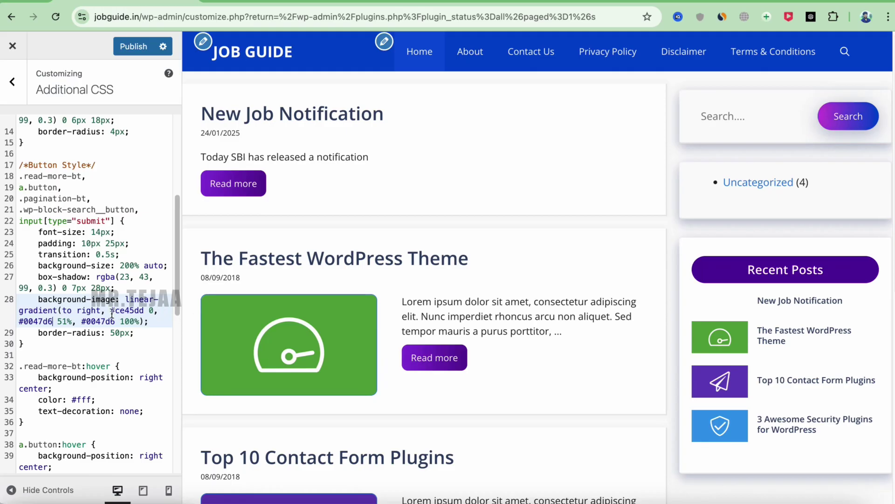
left_click_drag(144, 311, 111, 311)
key("ctrl+v")
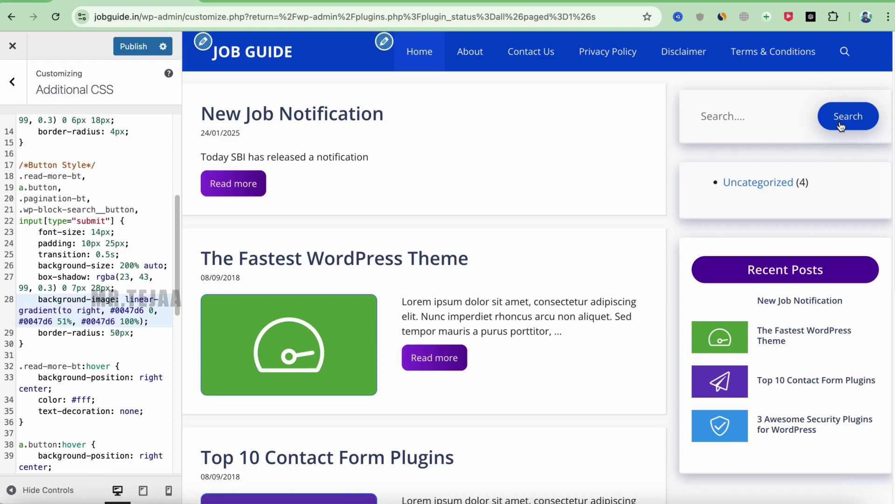
- Publish the Customizer changes and close the Customizer
left_click(12, 81)
left_click(134, 46)
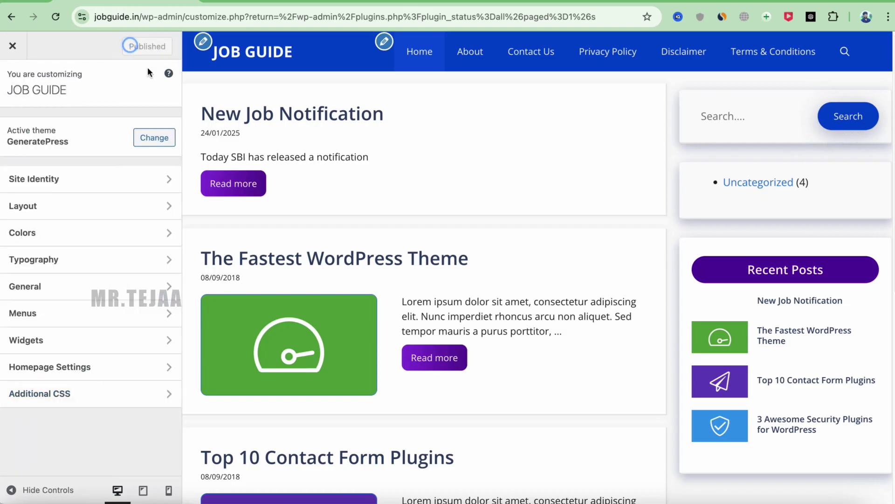
left_click(12, 48)
- Open the Blog/archive loop template element from the GeneratePress Elements for editing and delete all its code in the text editor
mouse_move(61, 211)
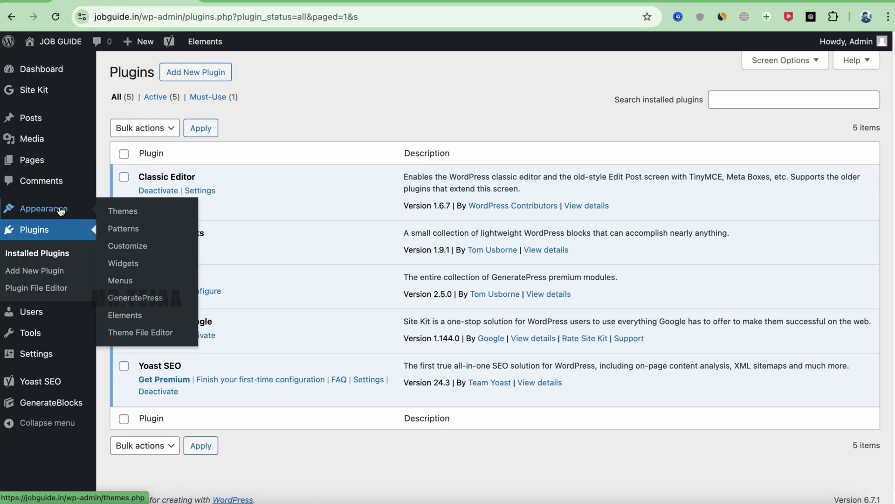
left_click(133, 315)
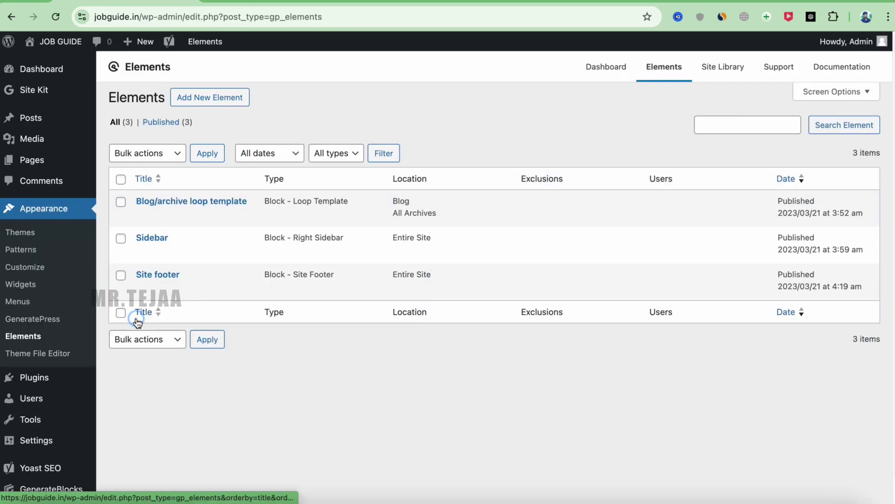
mouse_move(152, 212)
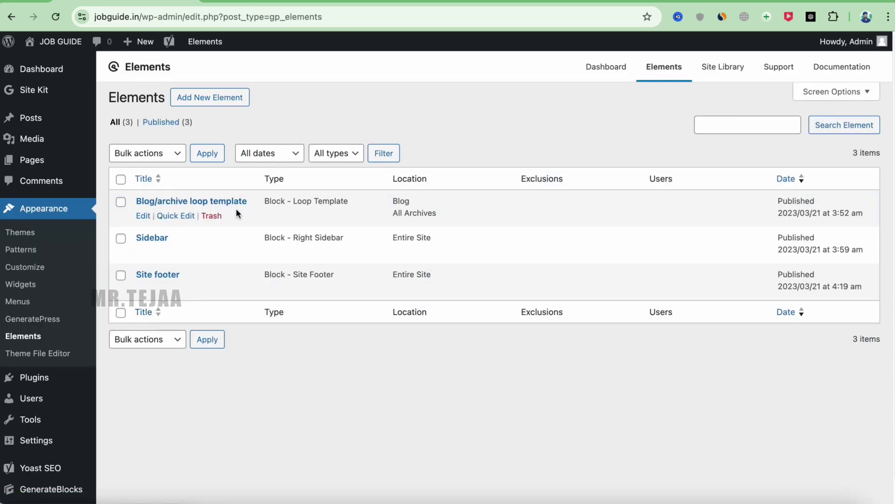
left_click(142, 215)
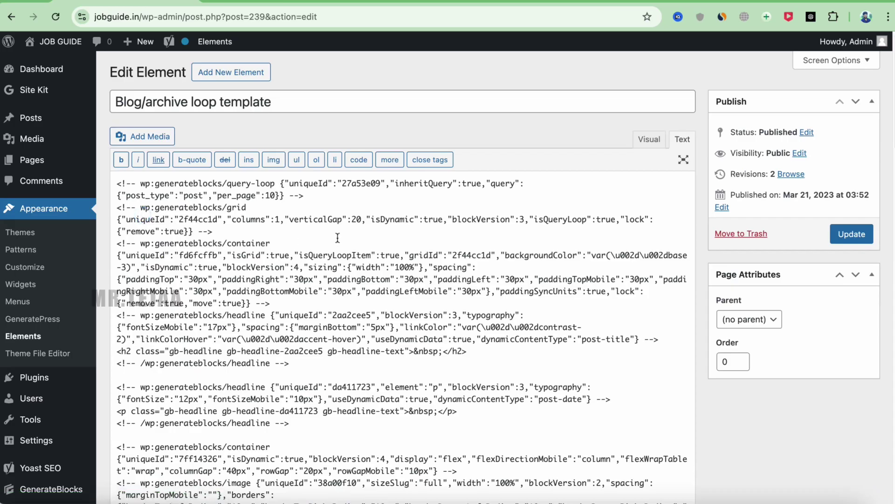
left_click(451, 271)
left_click(682, 139)
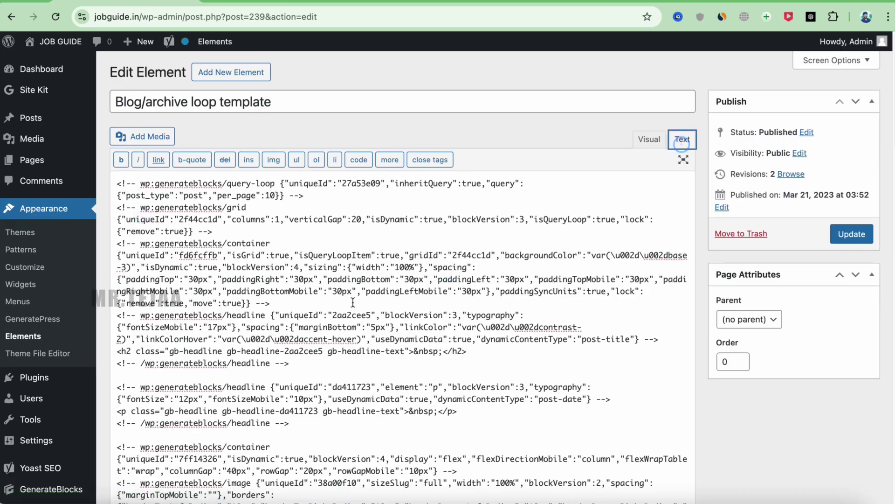
left_click(317, 308)
key("super+a")
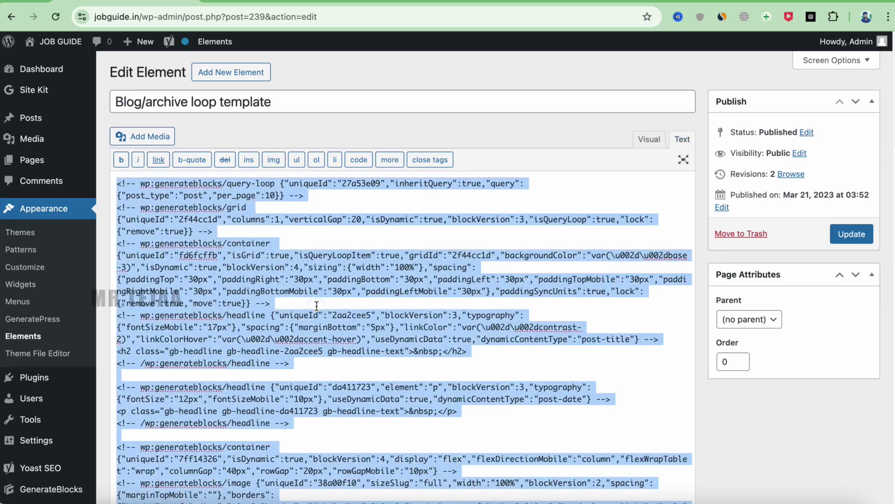
key("BackSpace")
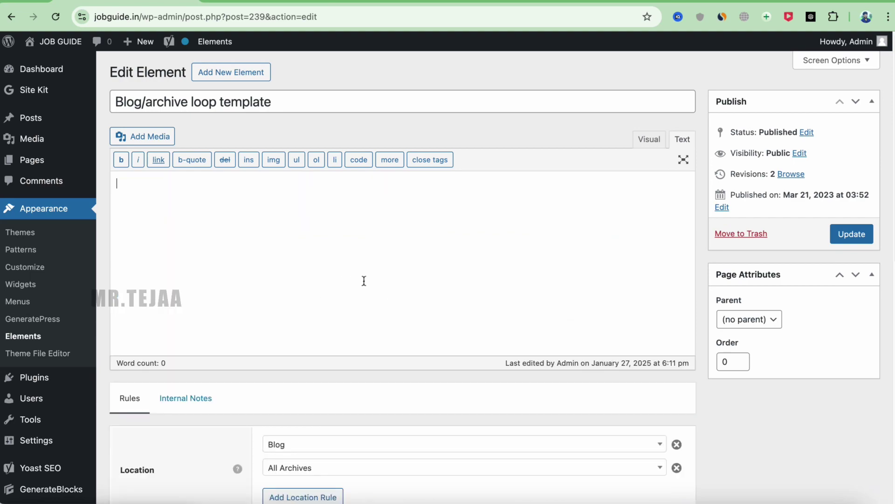
- Copy the Blog Loop Template code from the mrtejaa.com post, paste it into the emptied Blog/archive loop template element and update it
left_click(682, 2)
scroll(459, 224, "down", 12)
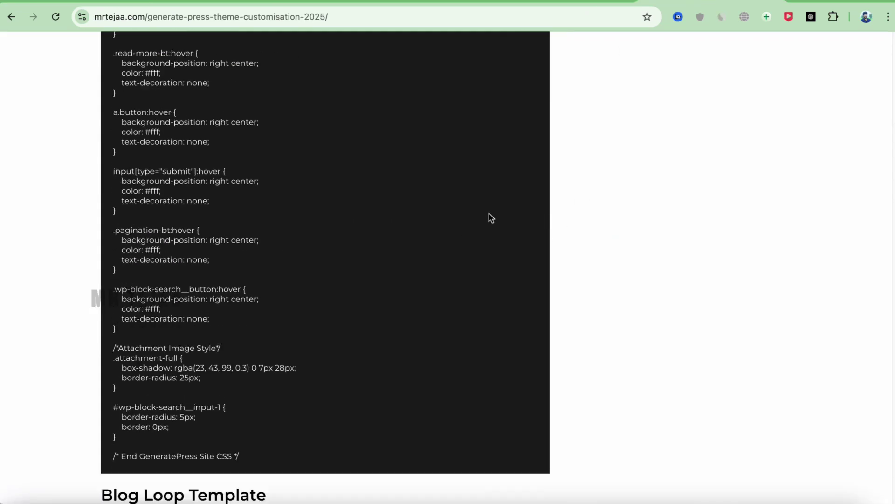
scroll(327, 308, "down", 2)
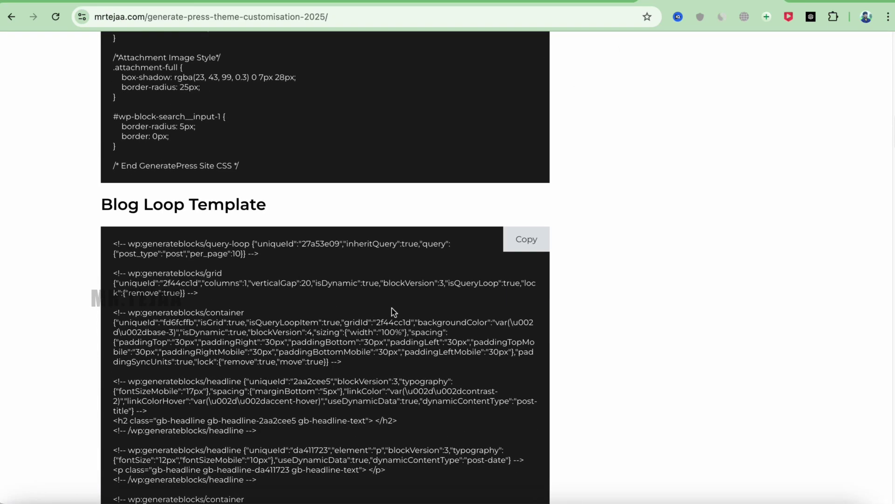
left_click(524, 240)
left_click(144, 3)
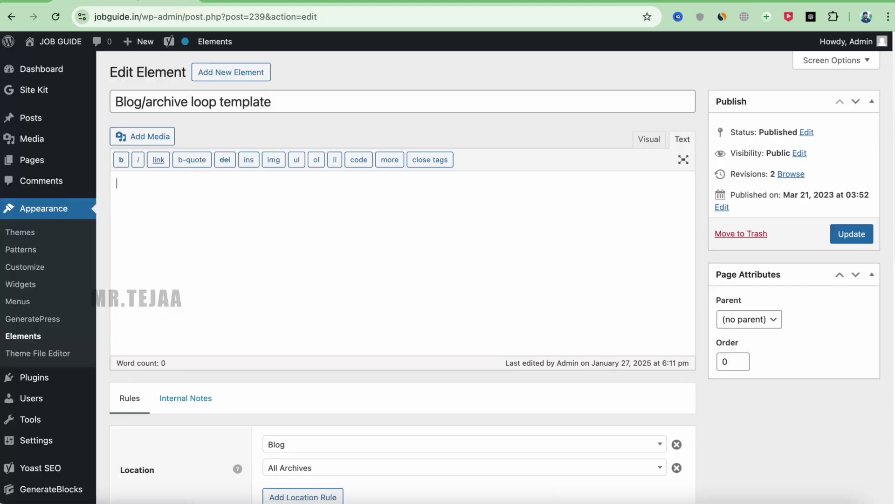
key("super+v")
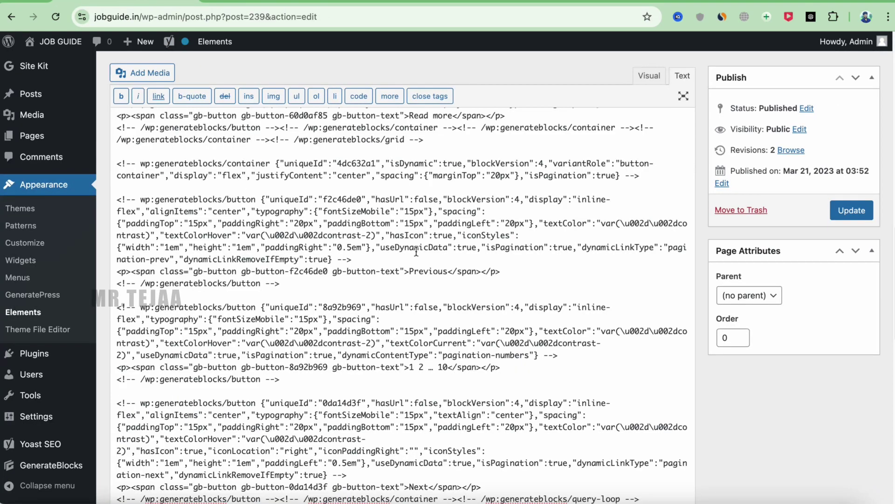
left_click(851, 217)
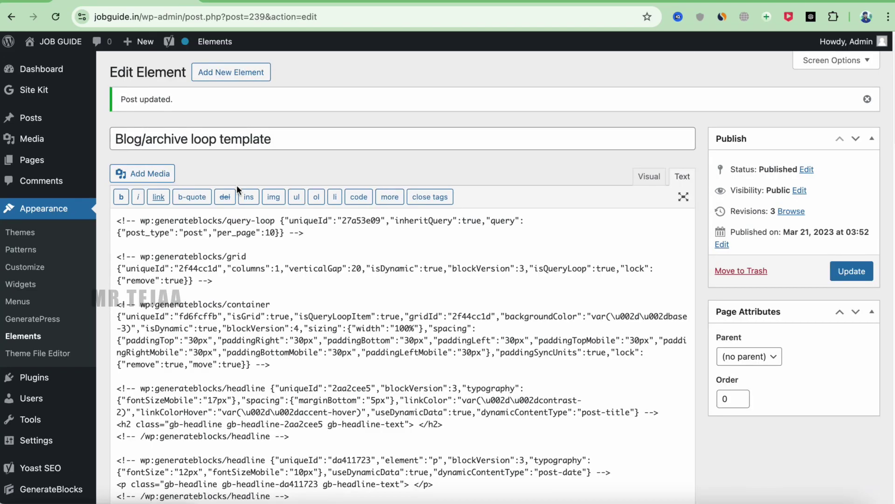
- Open the Sidebar element for editing and delete all its existing code
left_click(52, 342)
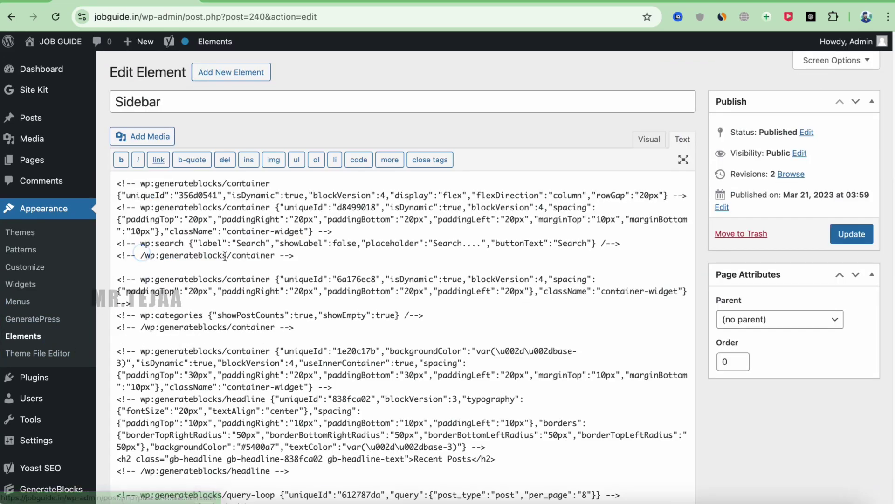
left_click(377, 280)
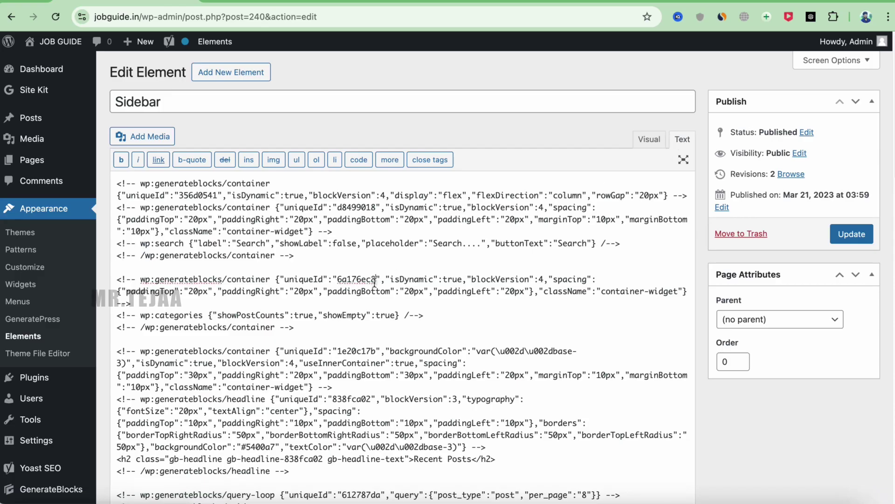
key("super+a")
key("BackSpace")
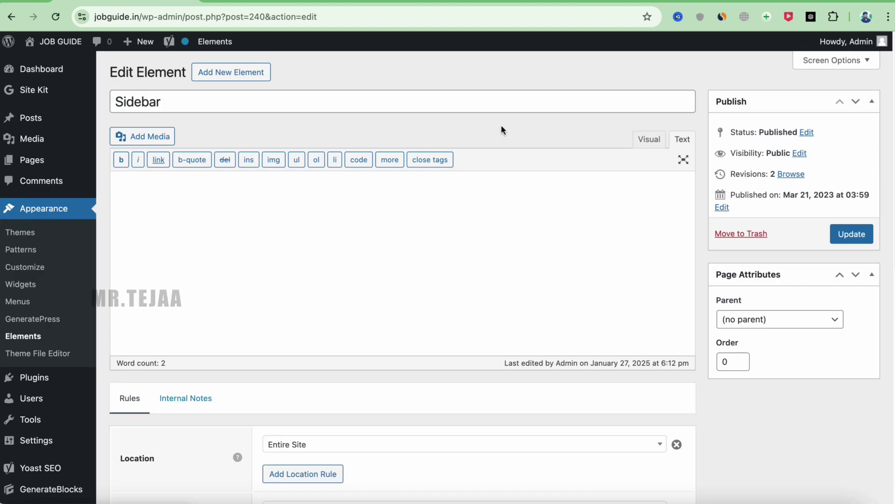
- Copy the Sidebar code from the mrtejaa.com post, paste it into the emptied Sidebar element and update it
left_click(713, 2)
scroll(522, 258, "down", 20)
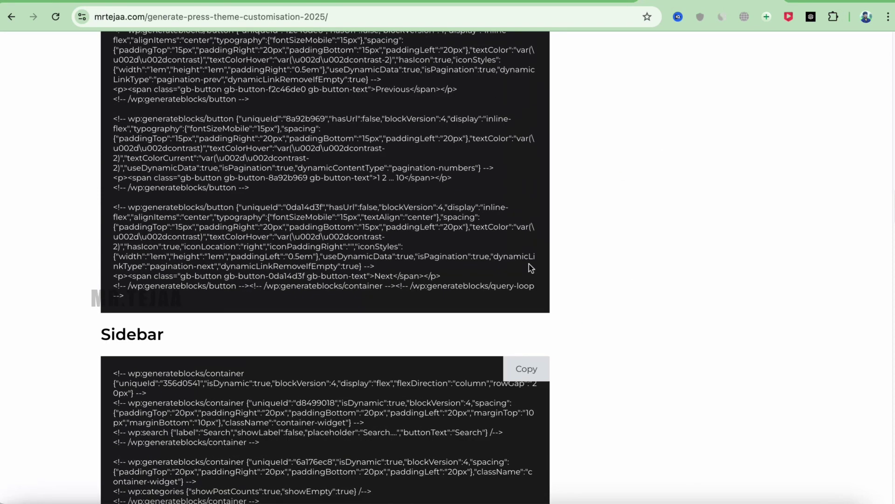
scroll(531, 268, "down", 3)
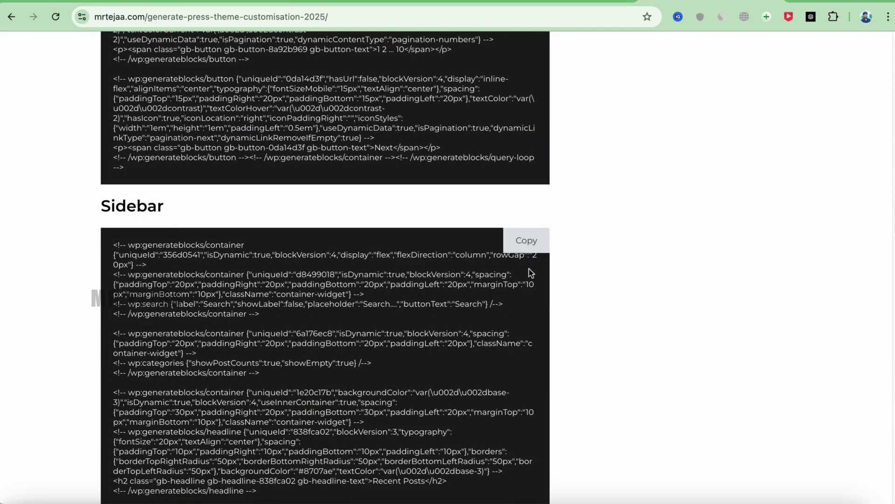
left_click(526, 241)
left_click(186, 3)
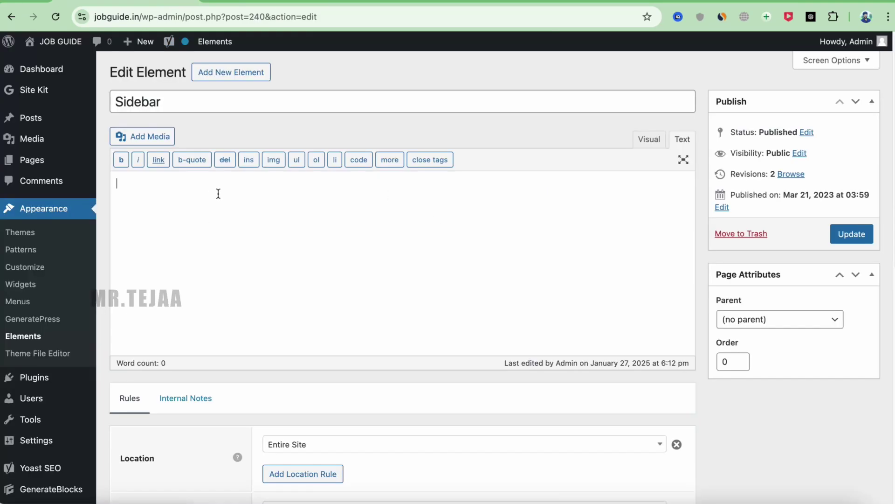
key("super+v")
left_click(844, 216)
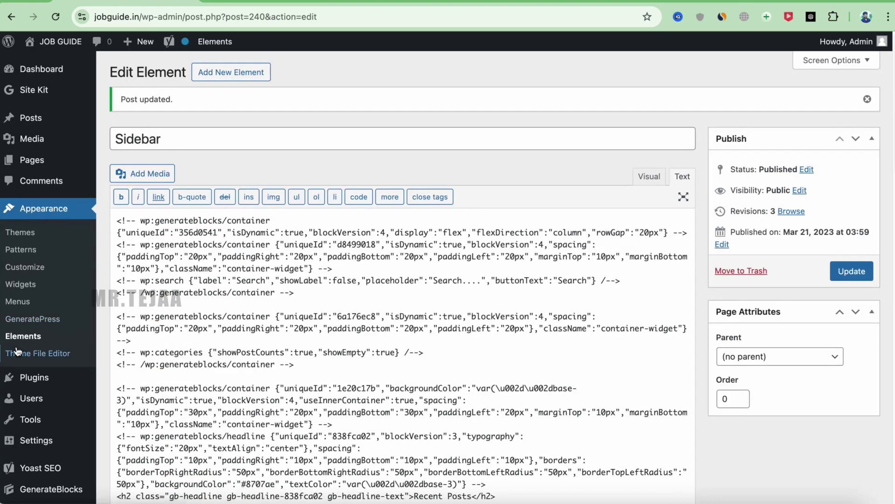
- Open the Site footer element for editing and copy the Site Footer code from the mrtejaa.com post
left_click(21, 336)
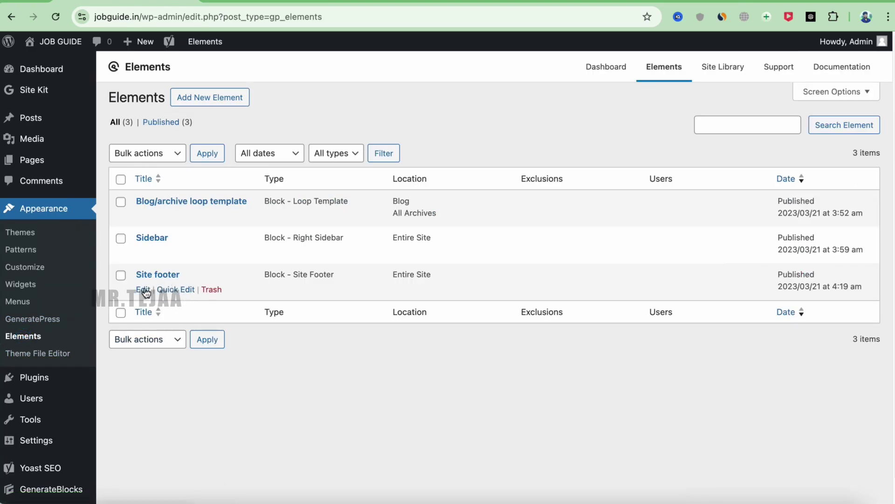
left_click(143, 289)
key("ctrl+shift+Tab")
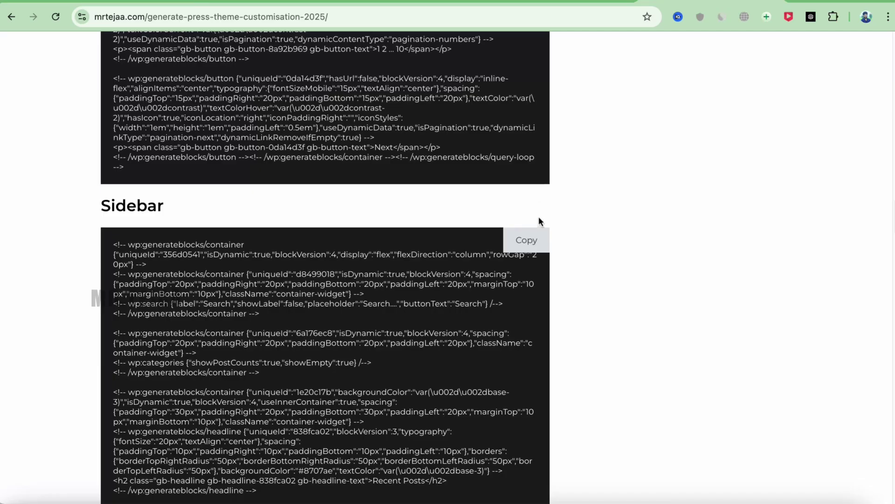
scroll(541, 224, "down", 10)
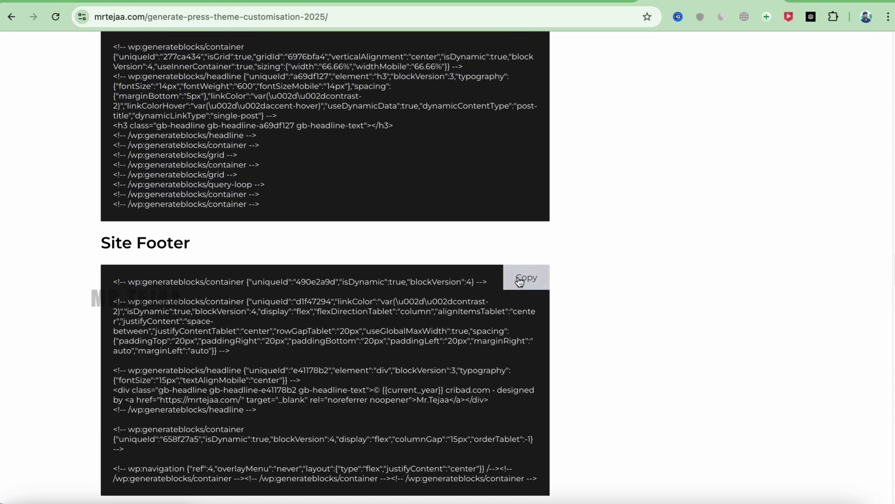
scroll(373, 261, "down", 1)
left_click(530, 256)
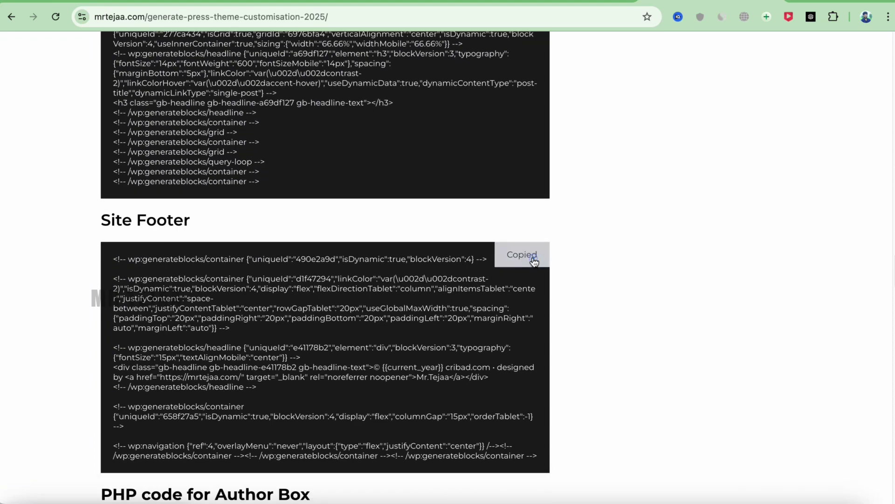
- Replace all the code in the Site footer element with the copied footer code and update the element
key("ctrl+Tab")
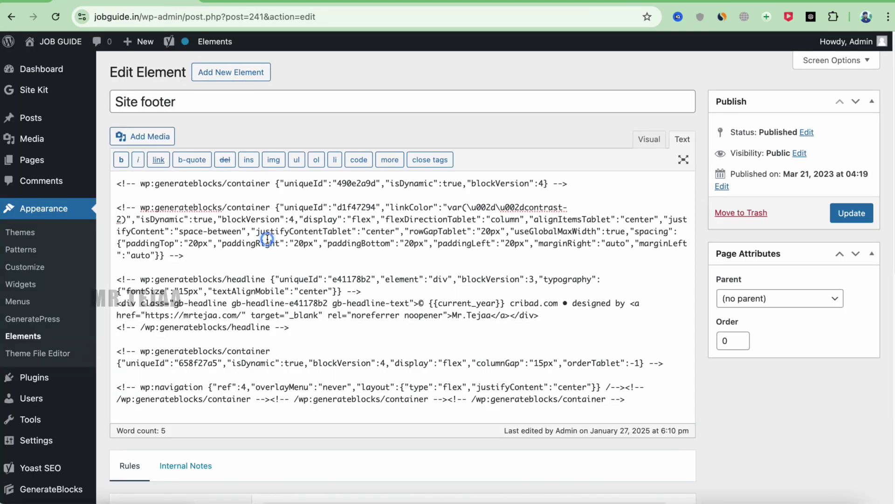
key("super+a")
key("super+v")
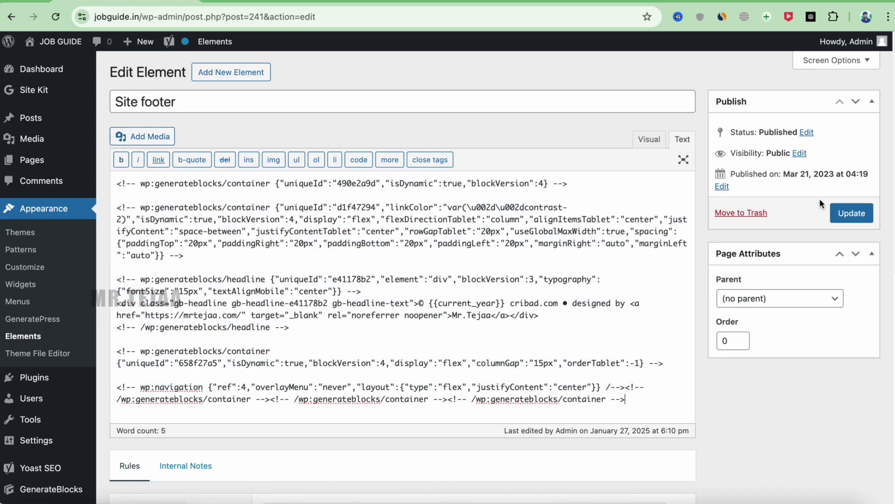
left_click(851, 212)
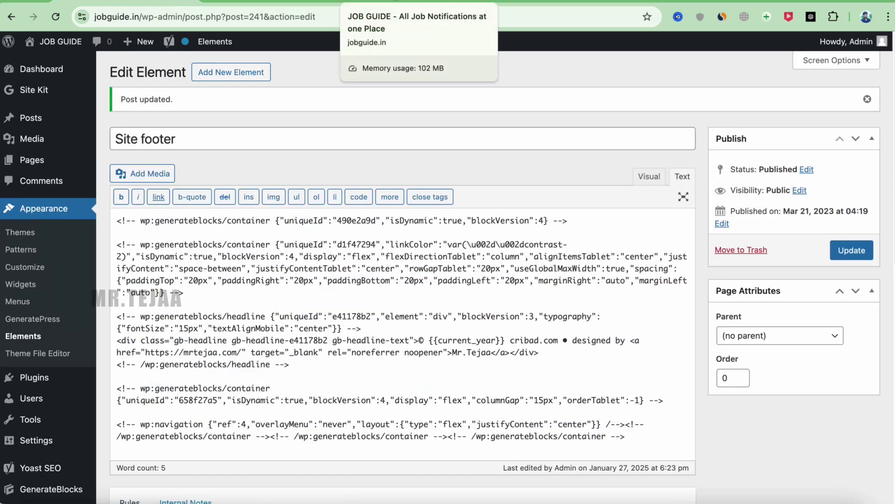
- Check the live homepage and deactivate the Classic Editor plugin
left_click(420, 2)
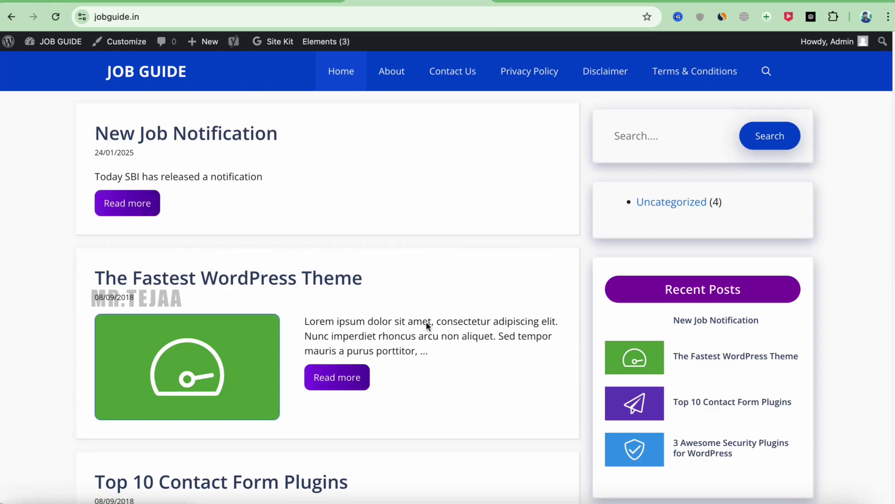
left_click(143, 2)
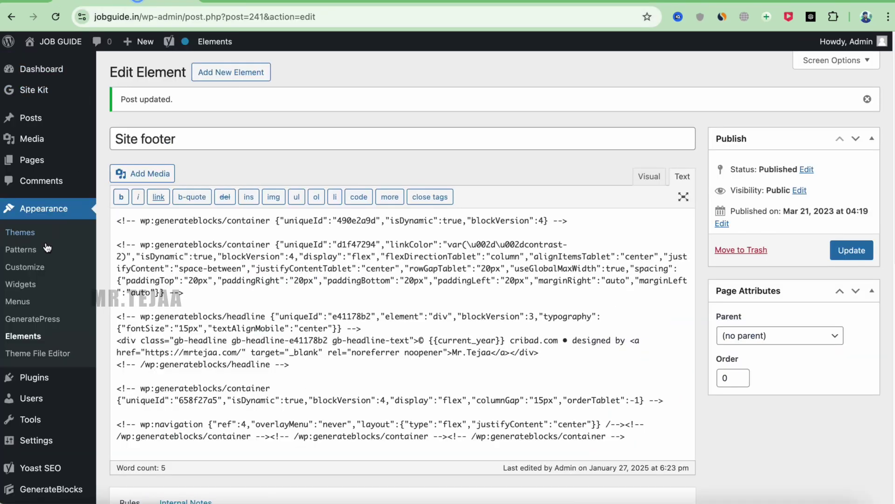
left_click(44, 381)
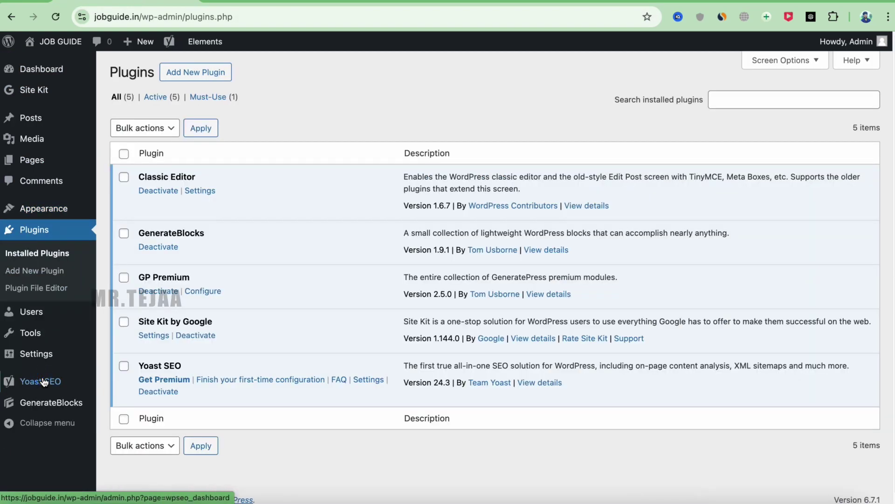
left_click(169, 191)
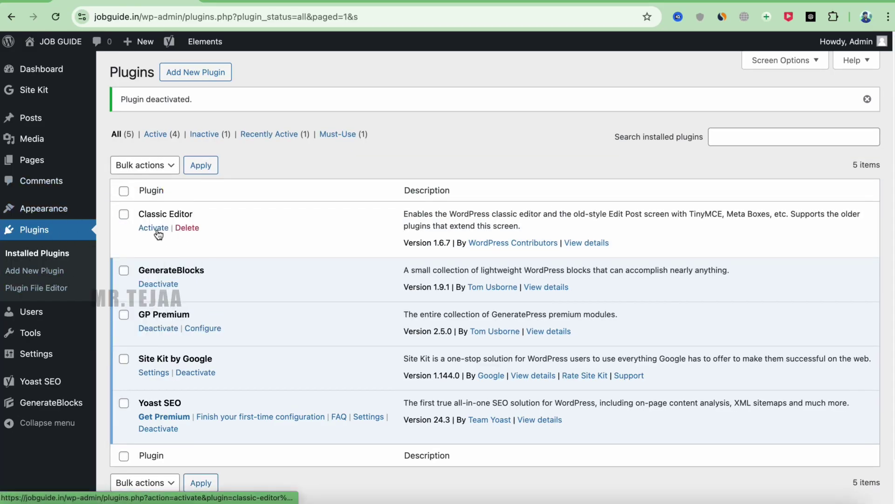
- Open the Blog/archive loop template element for editing and change the Read more button's normal background to #2f05f0
mouse_move(70, 208)
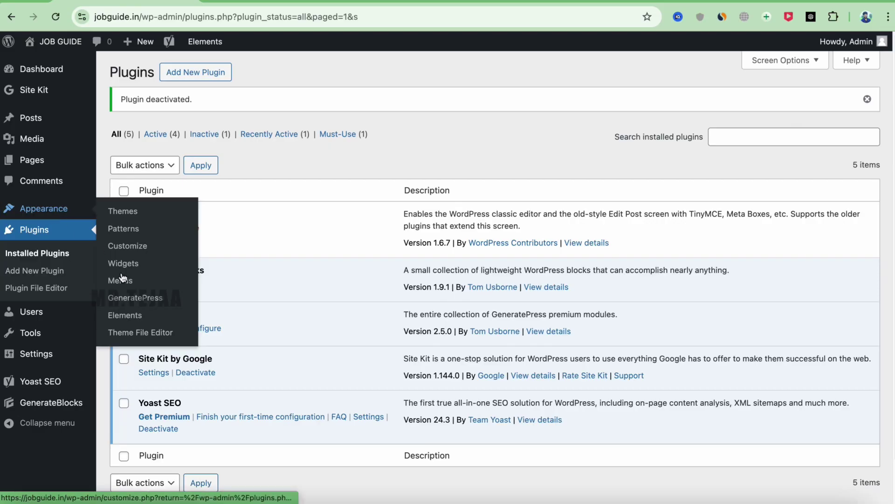
left_click(126, 315)
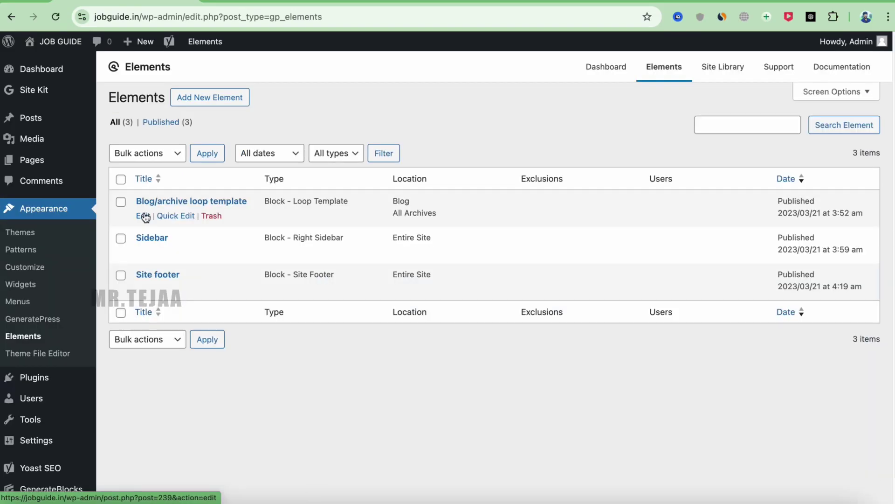
left_click(143, 215)
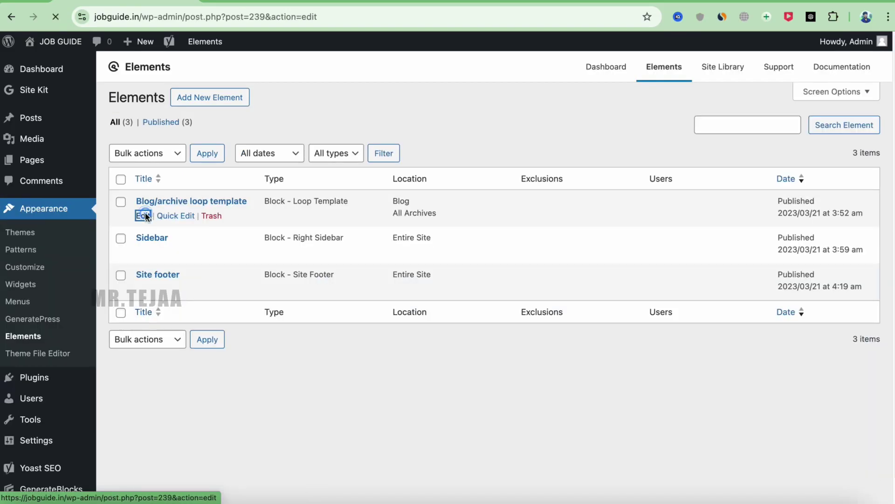
left_click(368, 284)
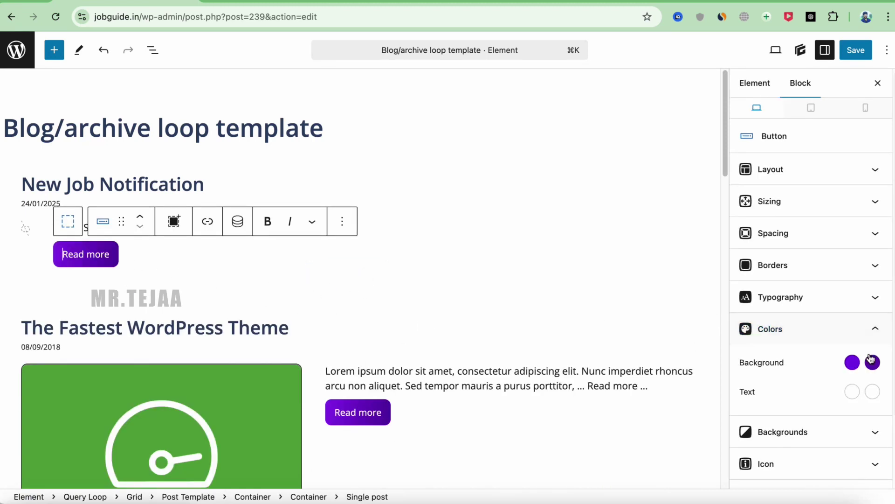
left_click(852, 362)
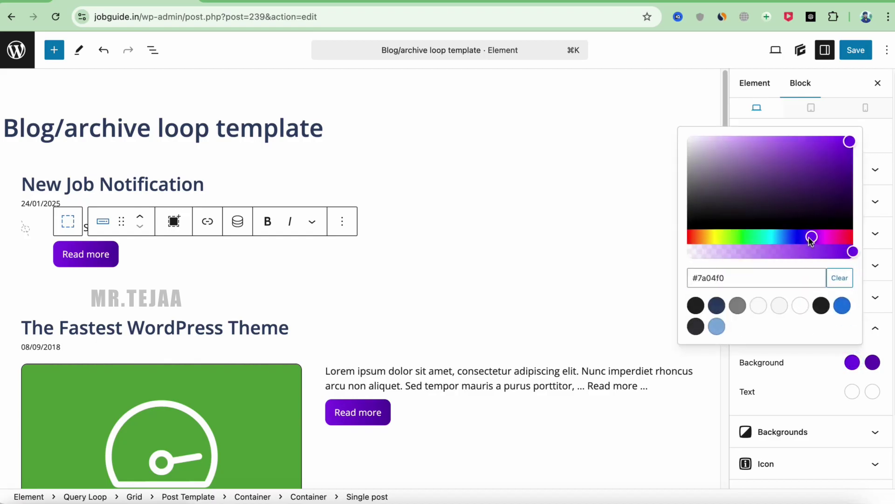
left_click_drag(812, 239, 802, 238)
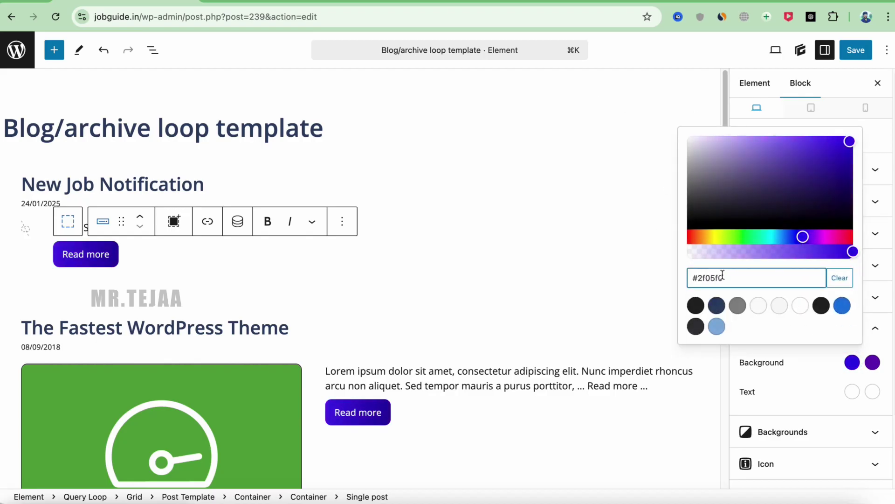
- Copy the primary navigation's background colour code from the site's Customizer colour settings
left_click(415, 2)
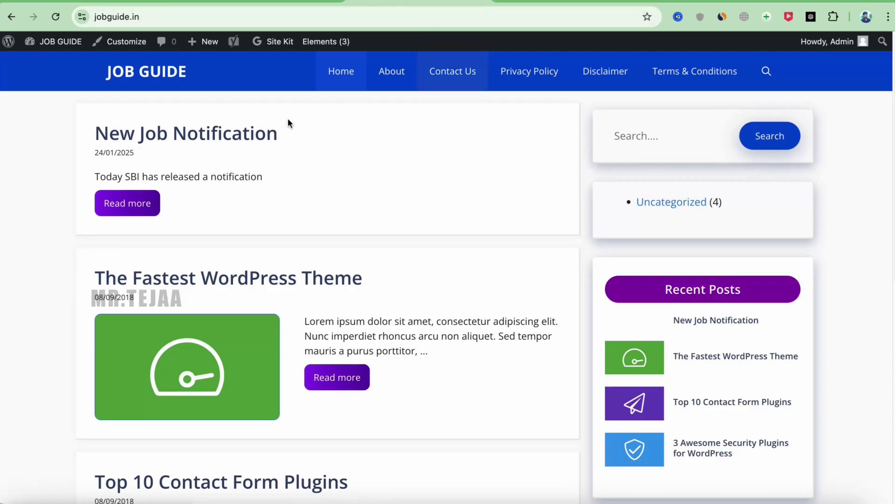
left_click(127, 43)
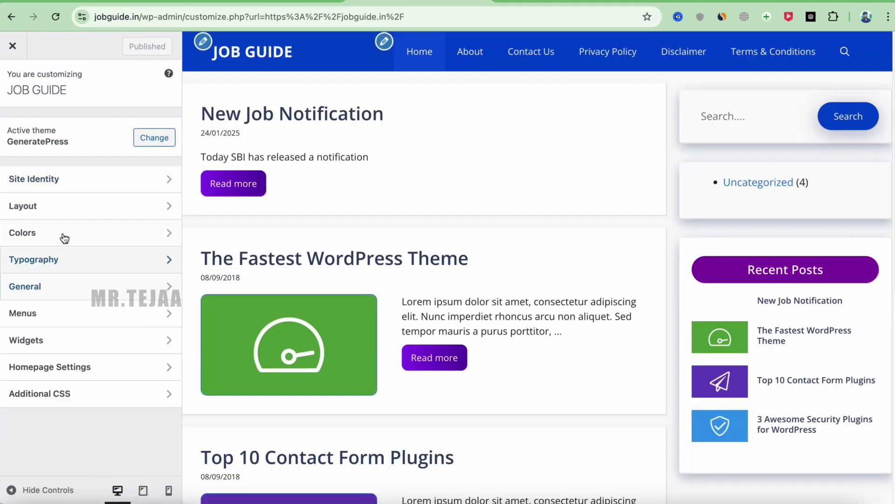
left_click(66, 231)
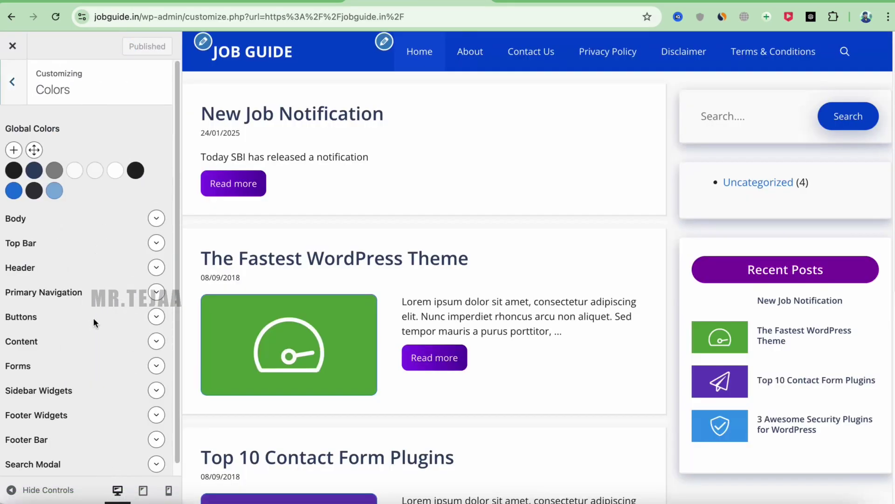
left_click(157, 293)
left_click(116, 319)
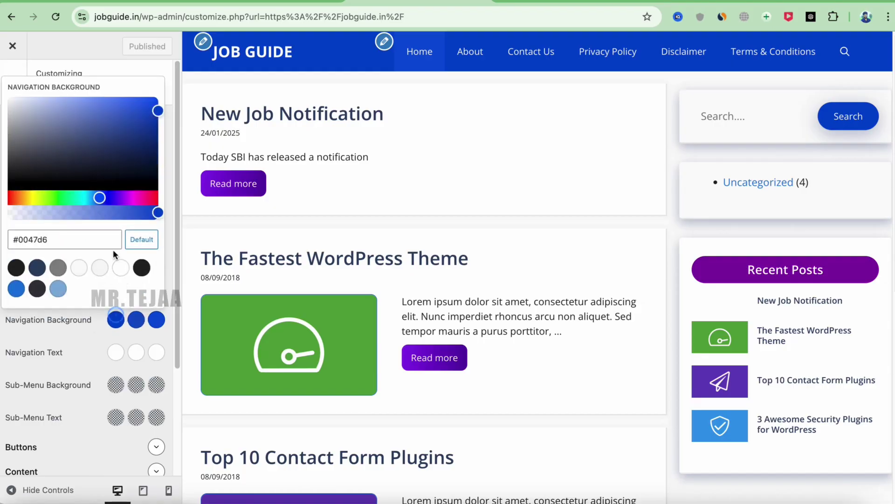
left_click(93, 234)
triple_click(101, 232)
key("ctrl+c")
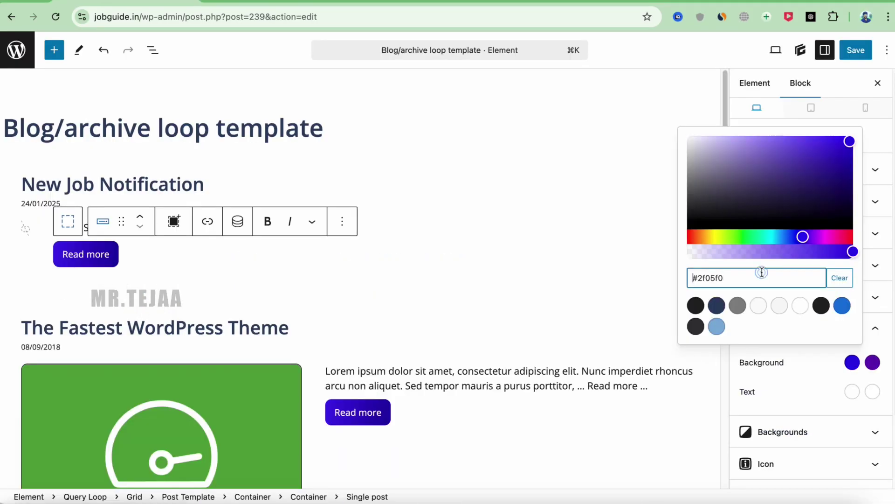
- Set both the normal and hover background of the Read more button to #0047d6 and save the loop template
triple_click(762, 273)
key("ctrl+v")
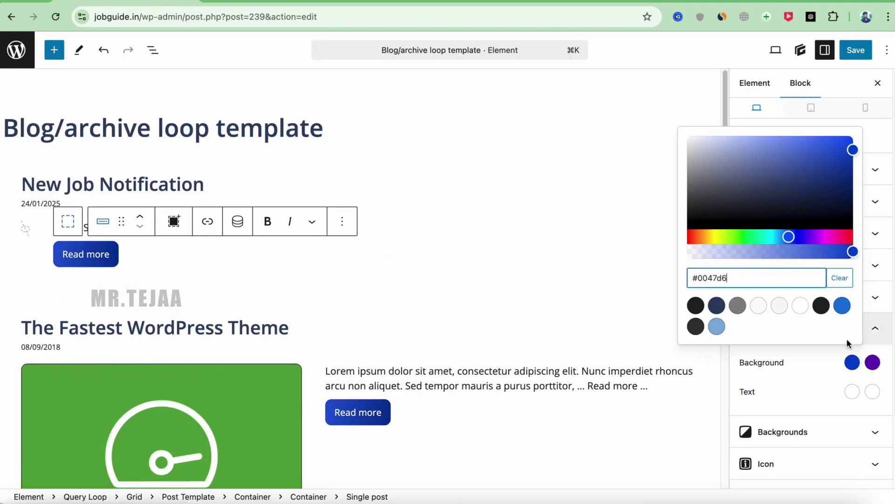
left_click(868, 363)
left_click(763, 276)
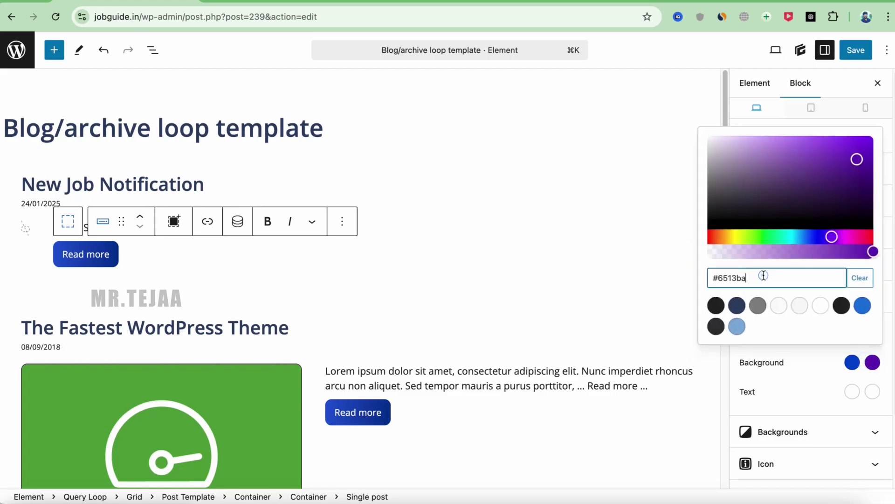
triple_click(763, 275)
key("ctrl+v")
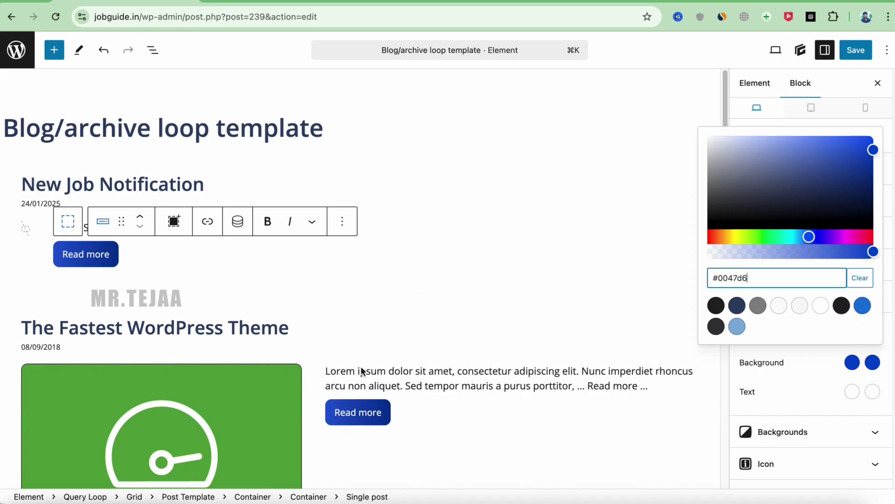
scroll(382, 380, "down", 3)
left_click(636, 216)
left_click(865, 54)
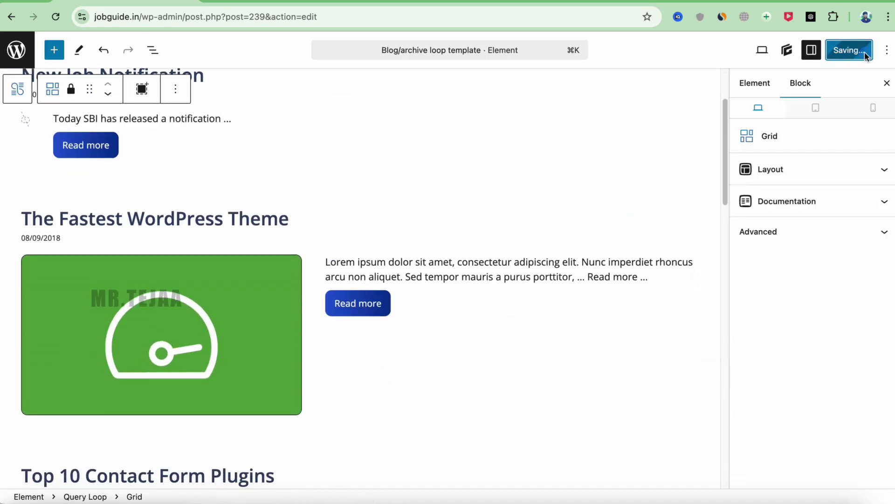
- Open the Sidebar element for editing, set the Recent Posts headline's background to #0047d6 and save
left_click(12, 27)
left_click(146, 251)
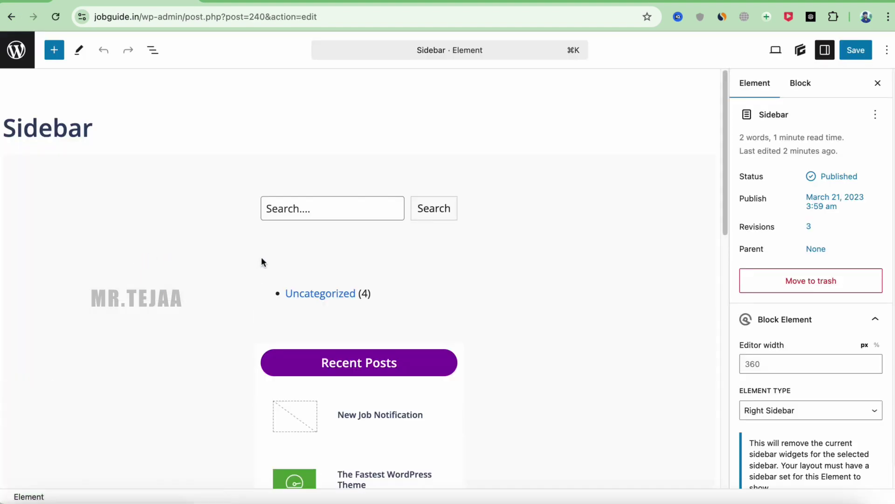
left_click(413, 370)
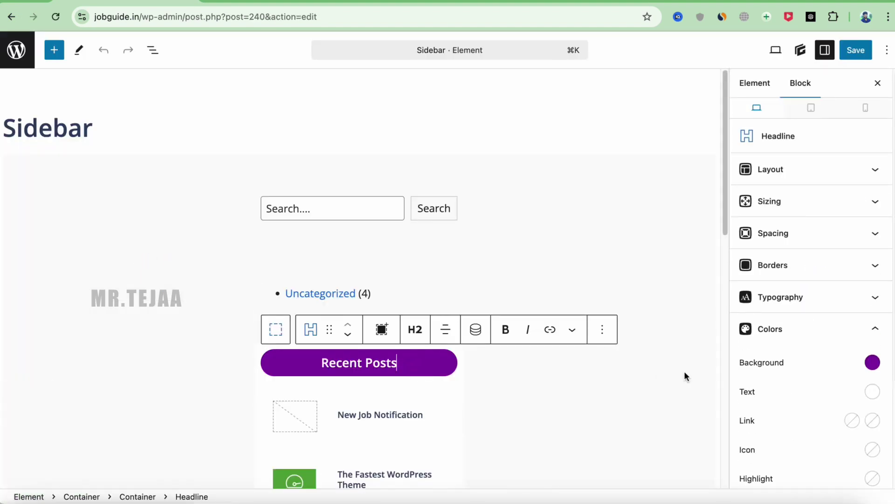
left_click(871, 365)
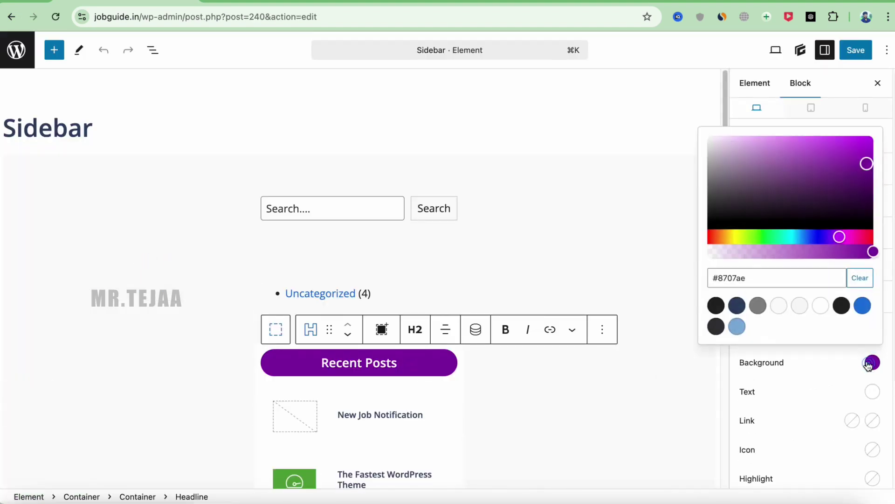
left_click(776, 278)
key("super+a")
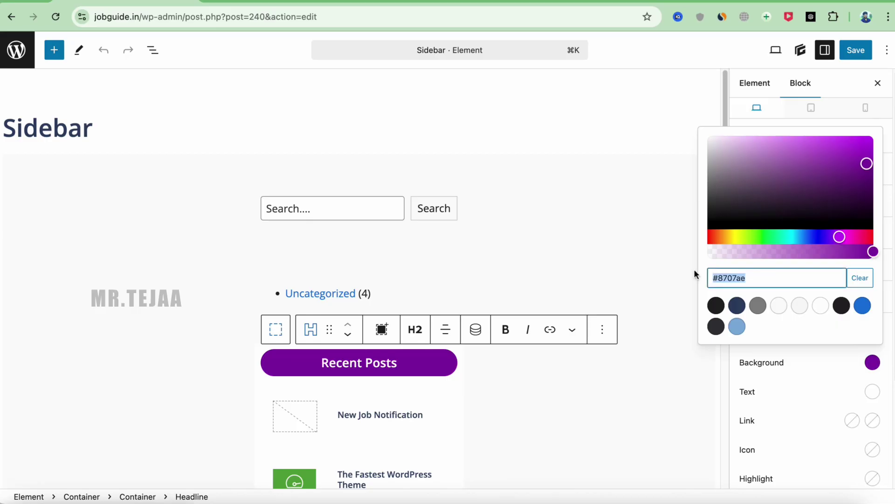
key("super+v")
left_click(828, 353)
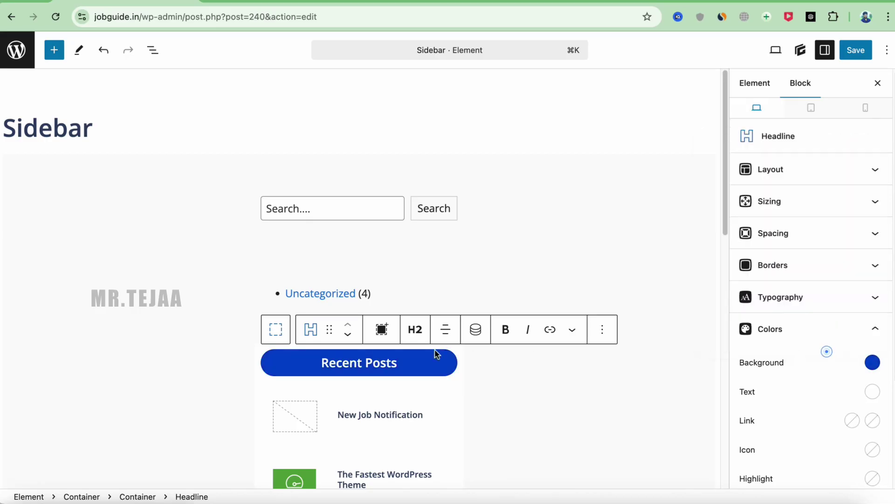
left_click(789, 339)
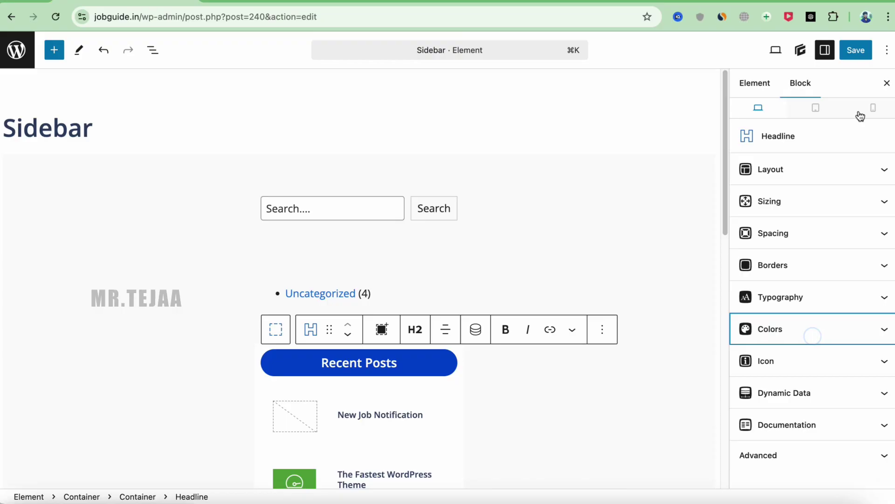
left_click(855, 51)
- Leave the Sidebar editor and review the recoloured homepage from its header down to its footer
left_click(12, 17)
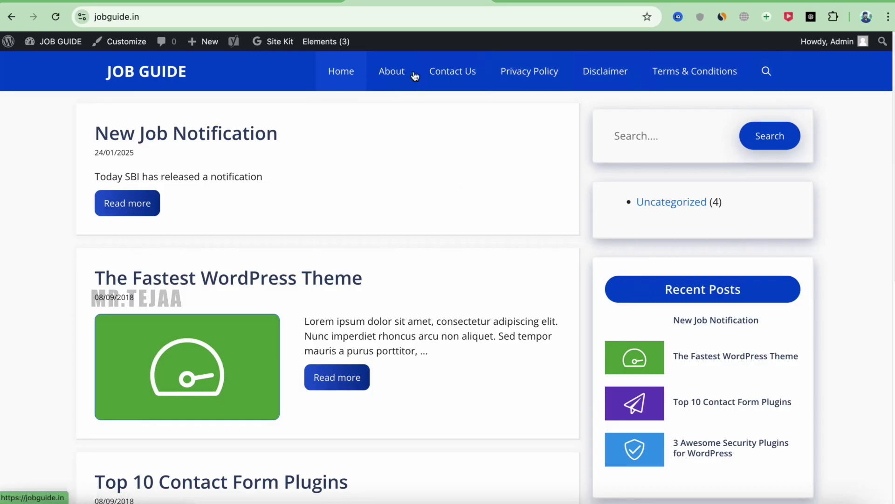
scroll(471, 174, "down", 9)
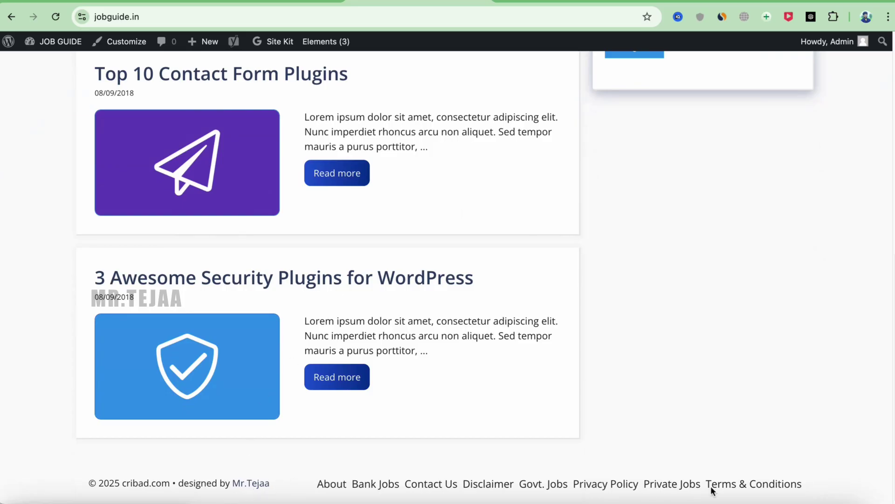
scroll(565, 292, "up", 9)
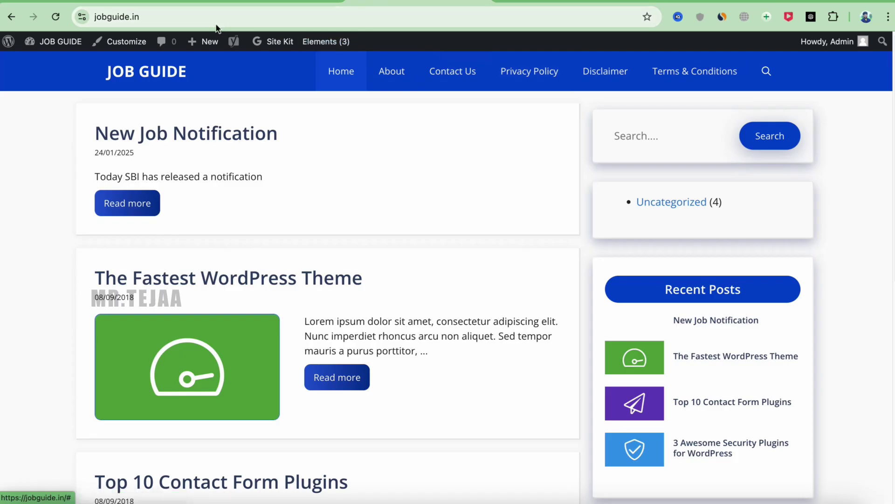
left_click(127, 42)
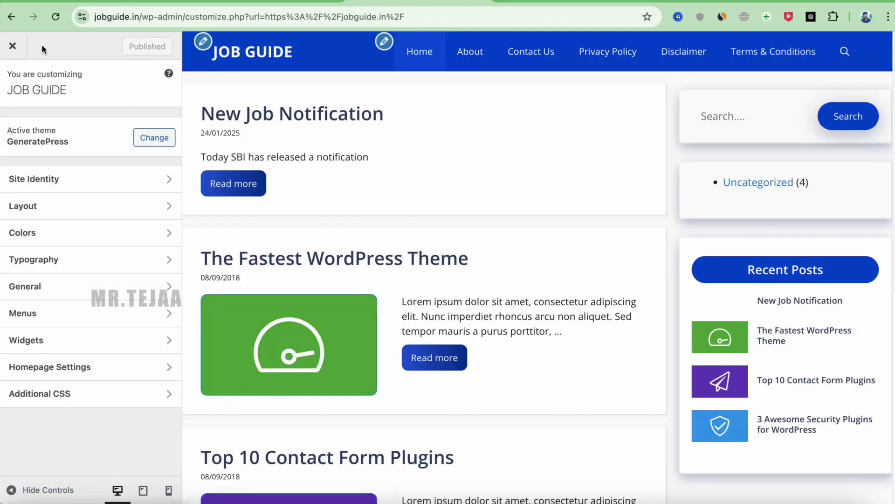
left_click(12, 45)
left_click(103, 1)
key("Escape")
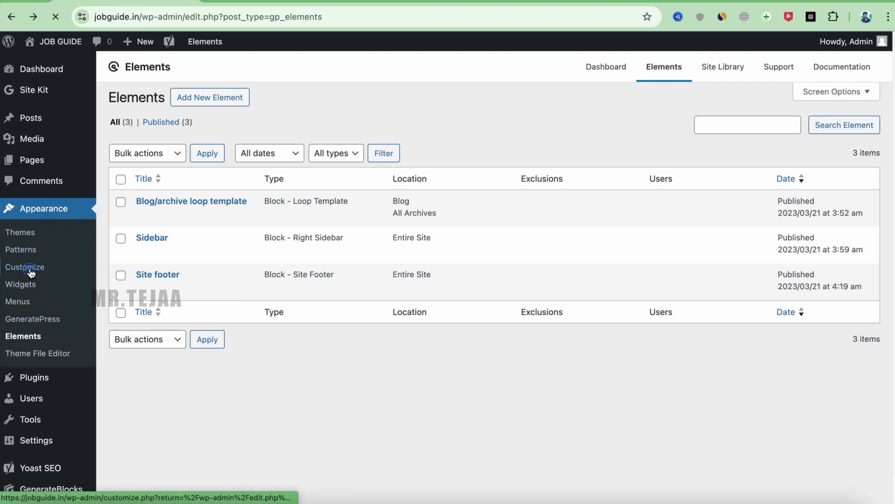
- Examine the Header menu's items in the Customizer, including the About item's settings and the pages available to add
left_click(27, 268)
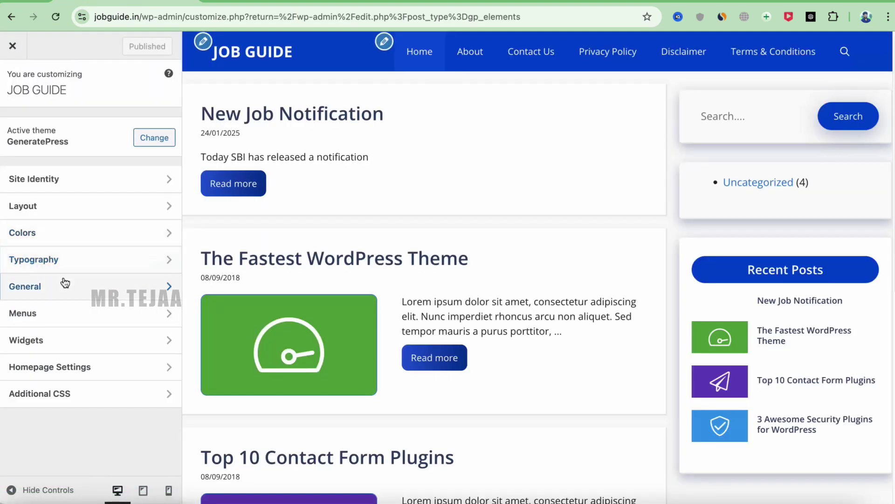
left_click(55, 318)
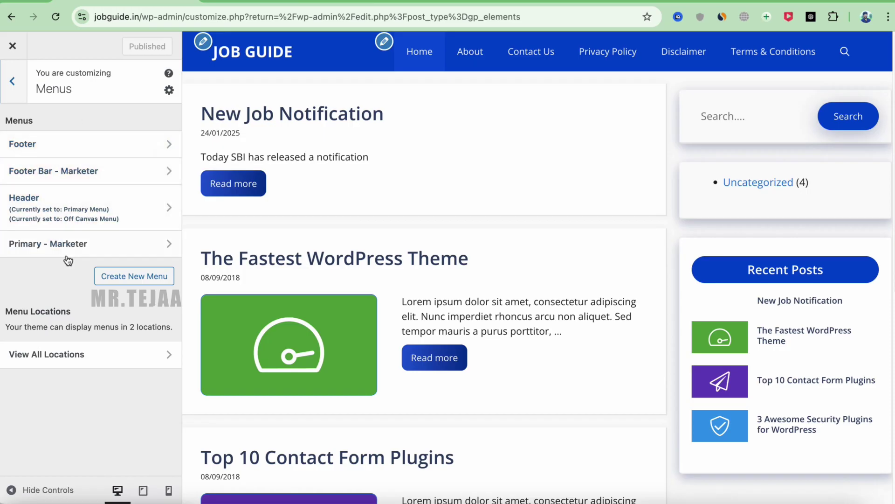
left_click(106, 221)
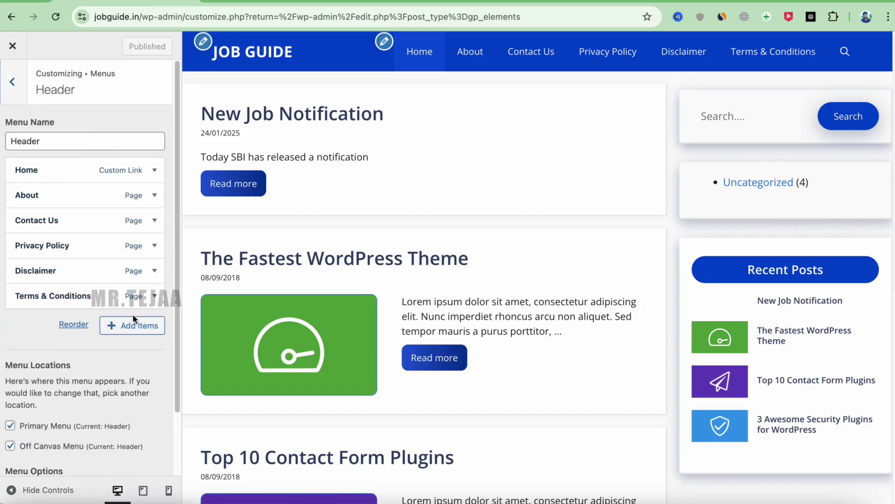
left_click(140, 193)
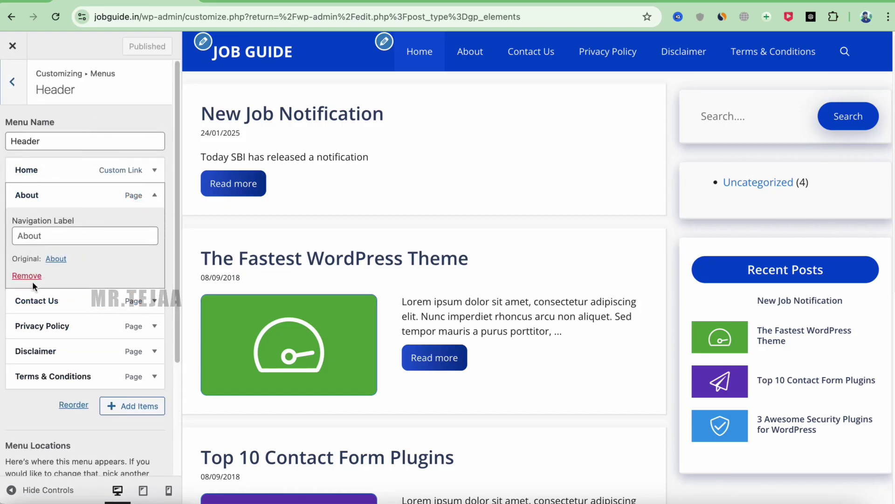
left_click(141, 194)
left_click(124, 325)
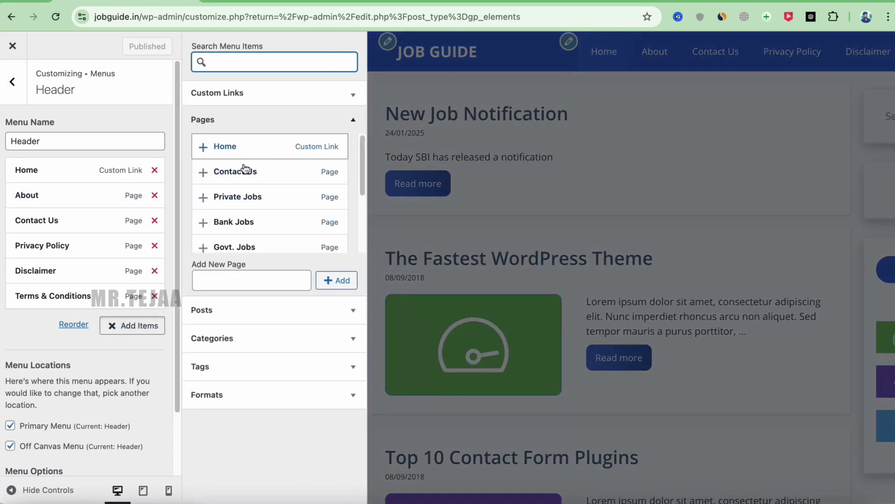
scroll(247, 194, "down", 2)
scroll(247, 194, "down", 2)
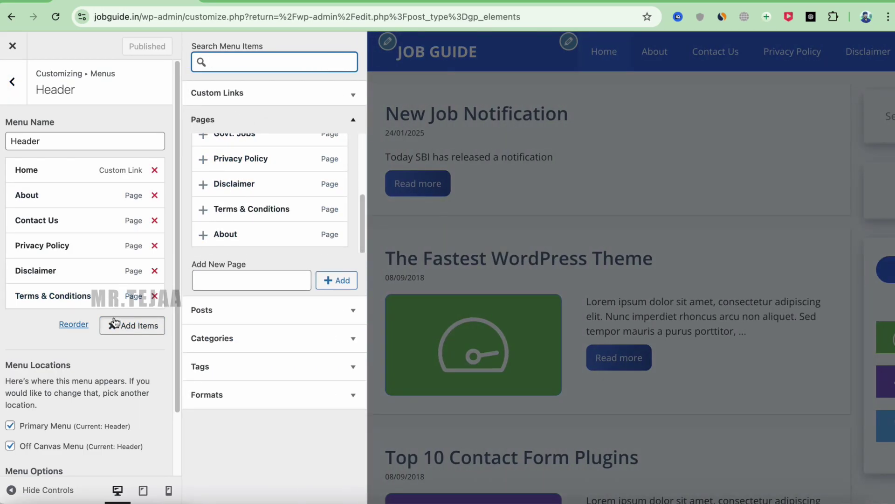
left_click(117, 334)
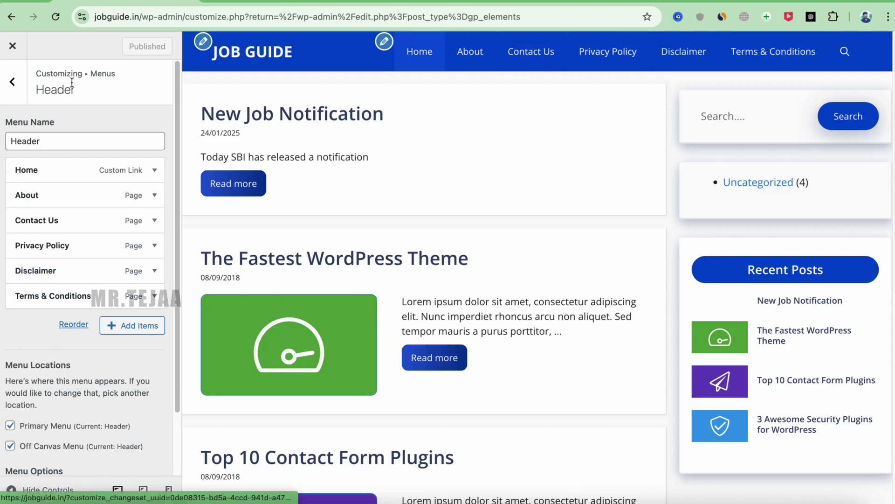
- Clear the Mobile Menu Label in the Customizer's Primary Navigation layout settings
left_click(16, 93)
left_click(21, 93)
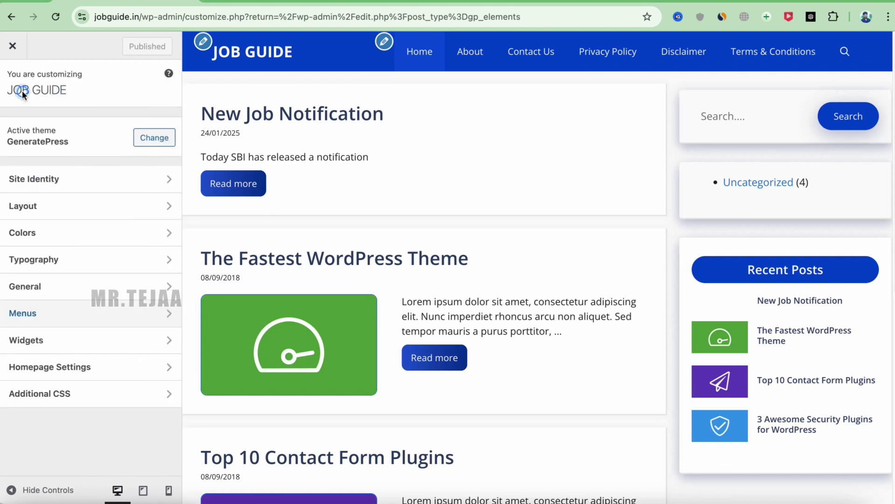
left_click(64, 209)
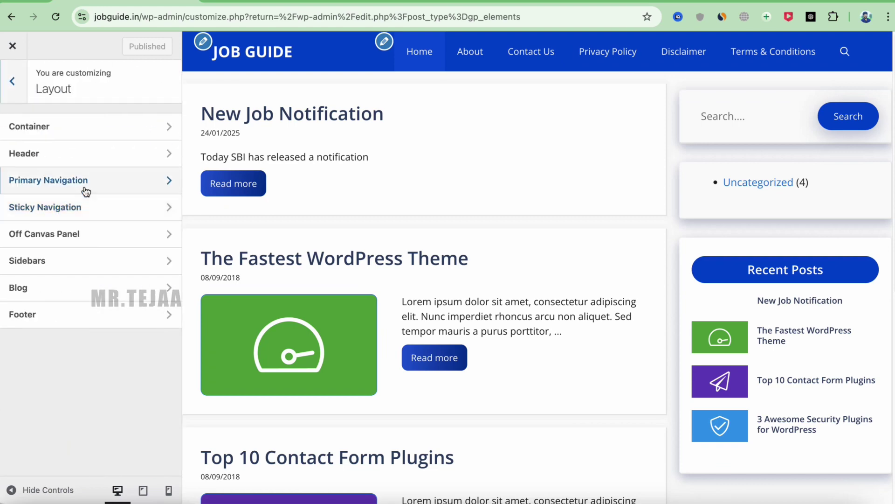
left_click(86, 186)
double_click(66, 182)
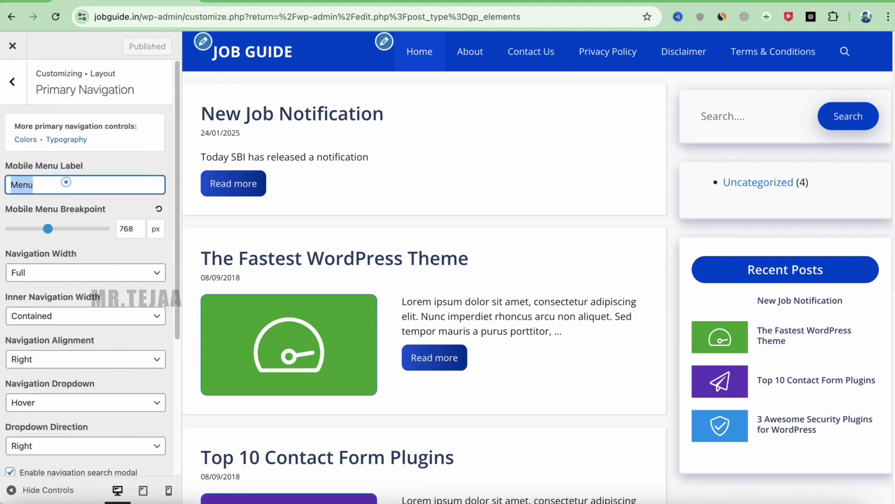
key("BackSpace")
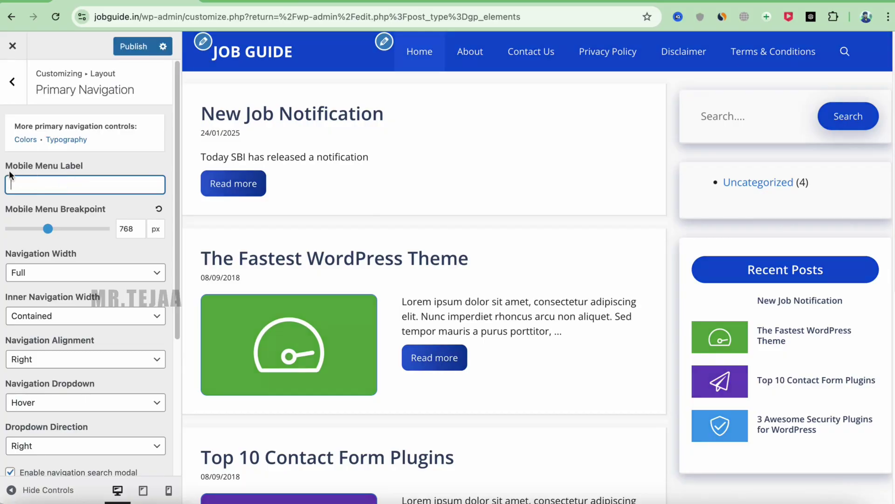
left_click(19, 99)
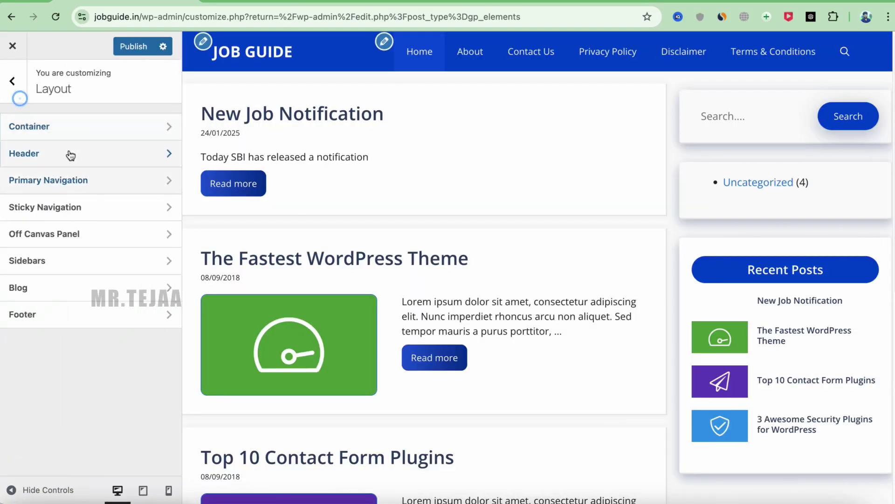
- Set the Off Canvas Panel to Mobile only and open the slide-out menu in the mobile preview
left_click(62, 231)
left_click(85, 186)
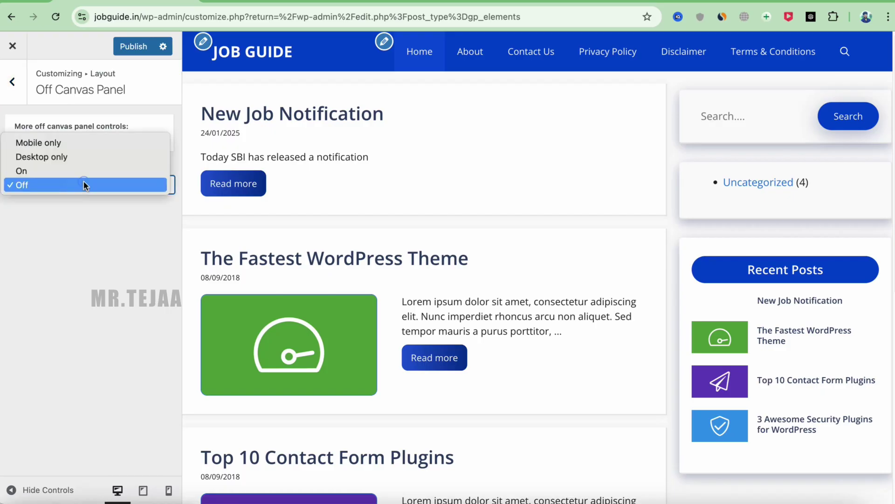
left_click(81, 148)
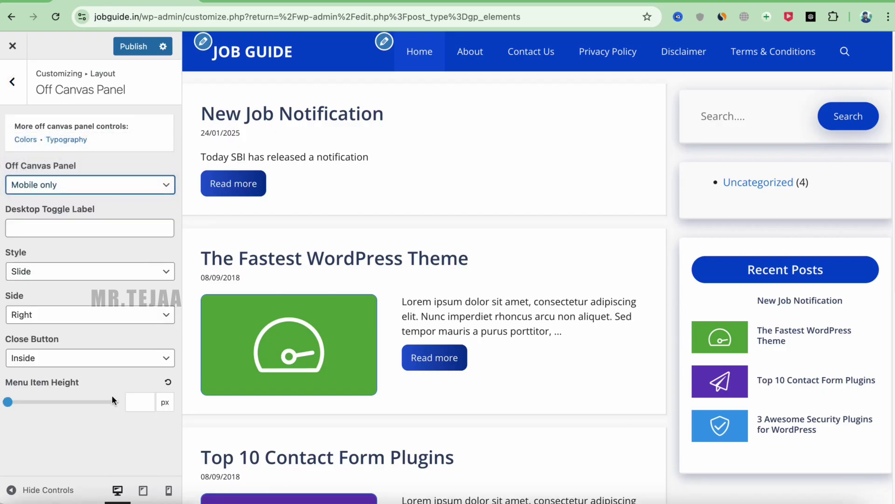
left_click(168, 491)
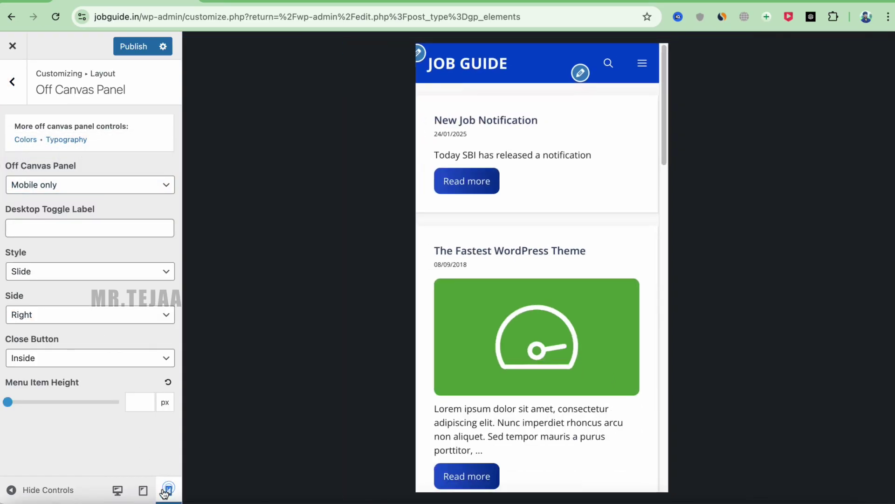
left_click(642, 76)
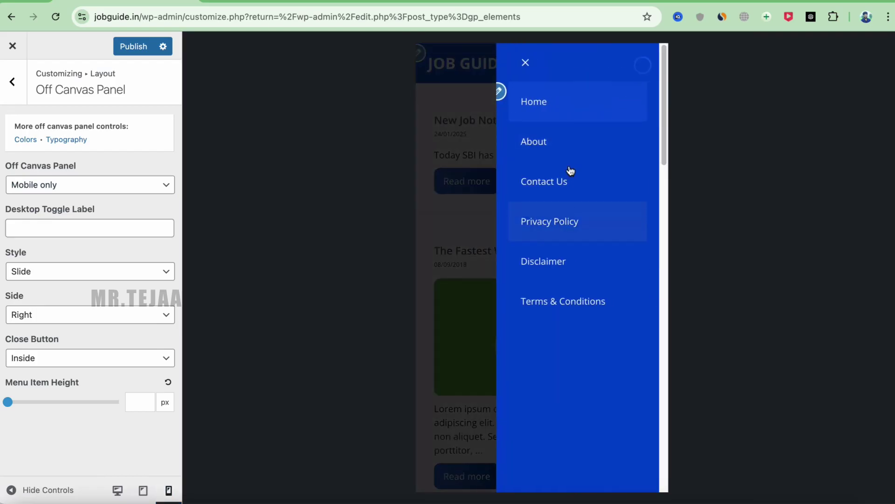
- Keep the off-canvas panel's side on Right and close button on Inside, then publish and leave the Customizer
left_click(72, 318)
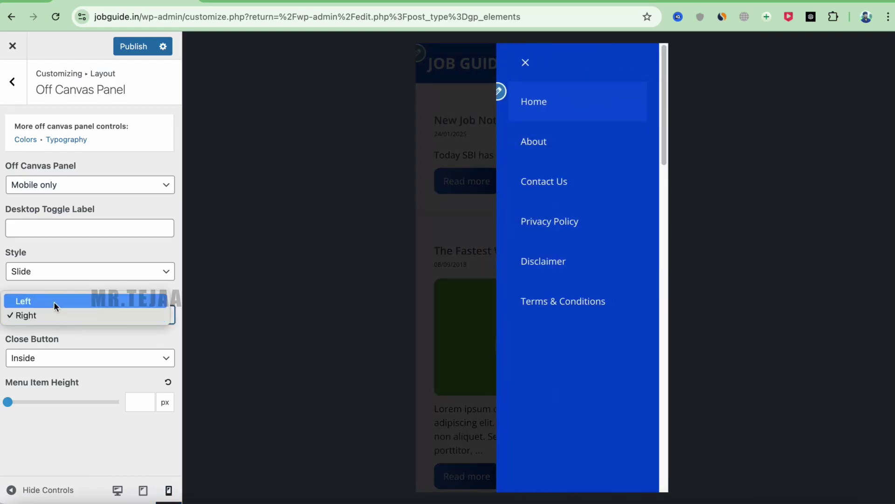
left_click(88, 349)
left_click(74, 366)
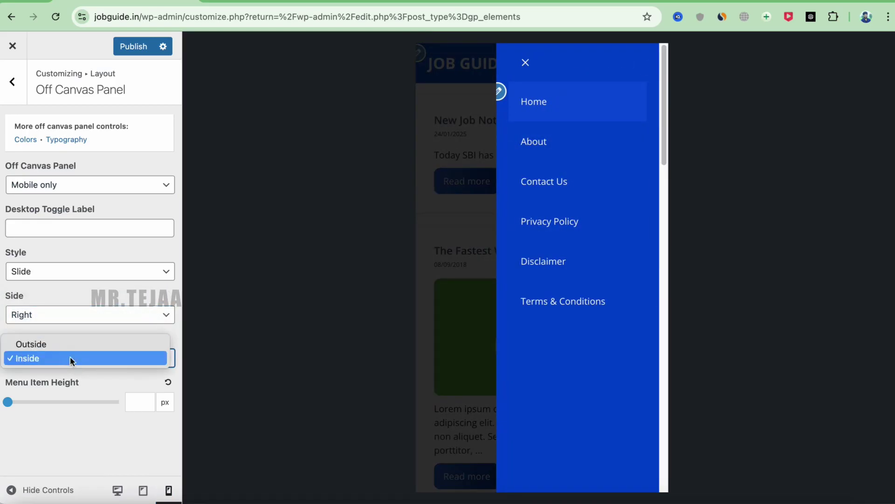
left_click(74, 368)
left_click(140, 46)
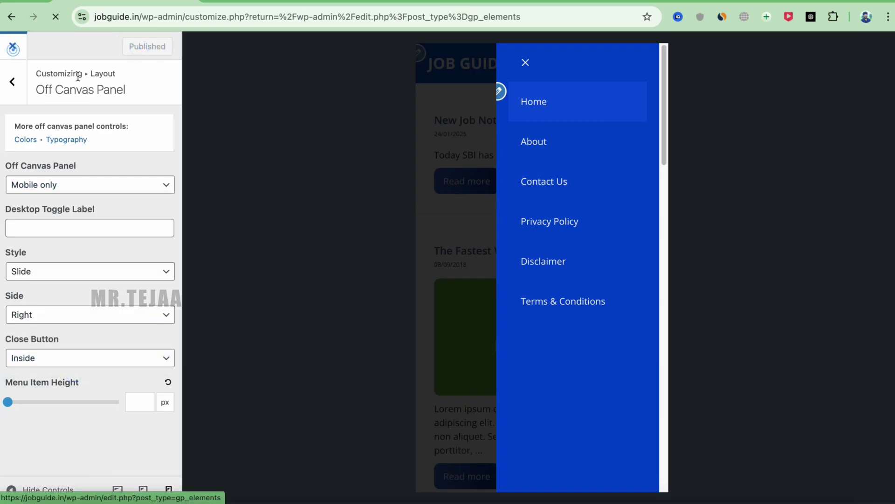
left_click(13, 46)
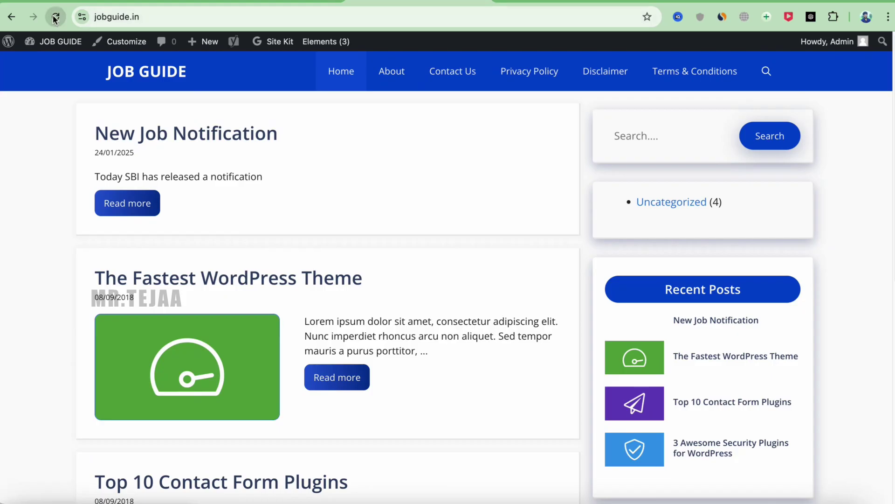
- Open the Site footer element for editing and replace cribad.com with Jobguide.in in its copyright line
scroll(519, 219, "down", 8)
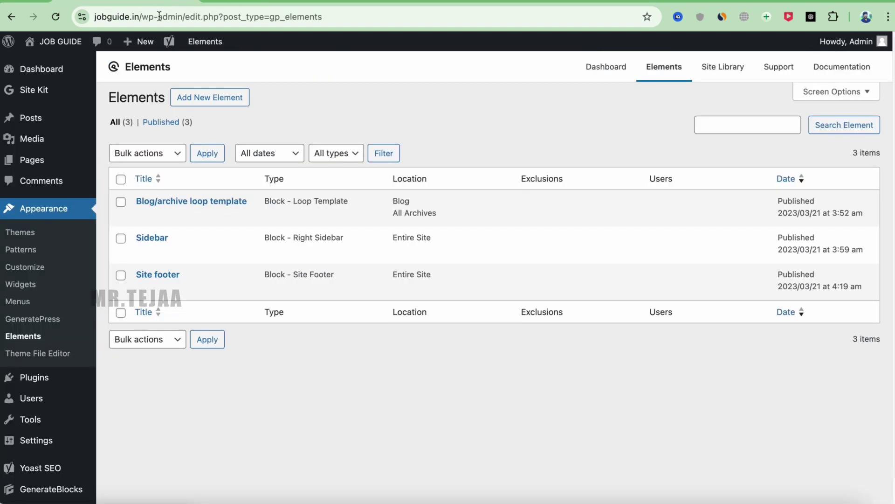
left_click(143, 289)
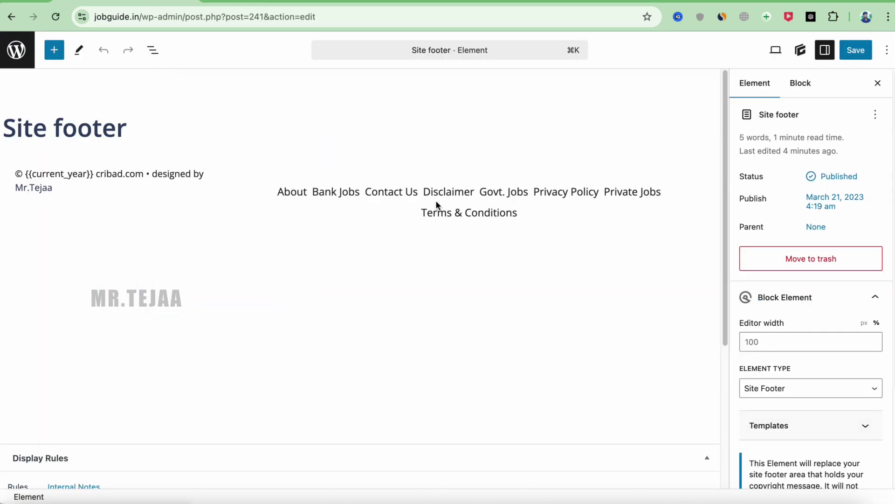
key("ctrl+alt+o")
left_click(333, 174)
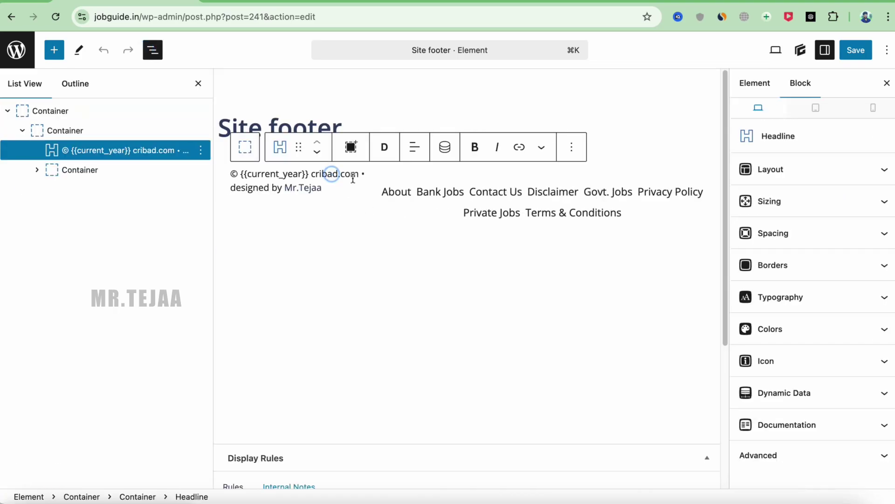
left_click_drag(316, 174, 356, 177)
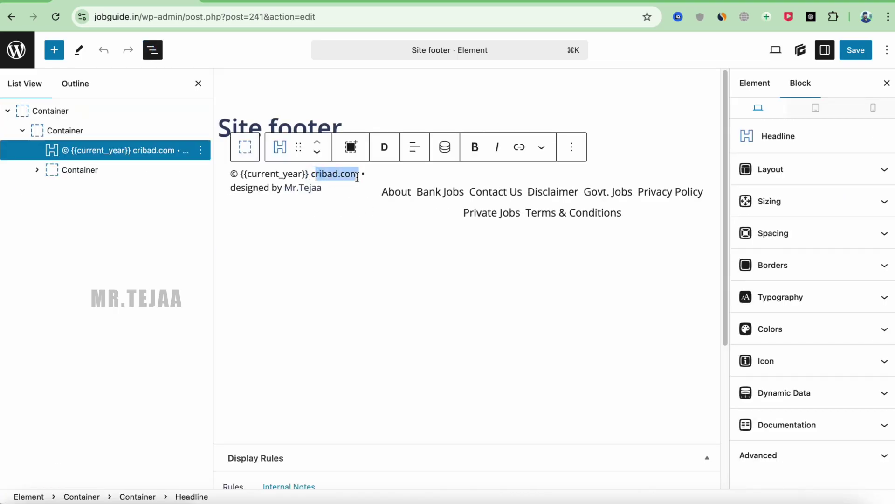
key("BackSpace")
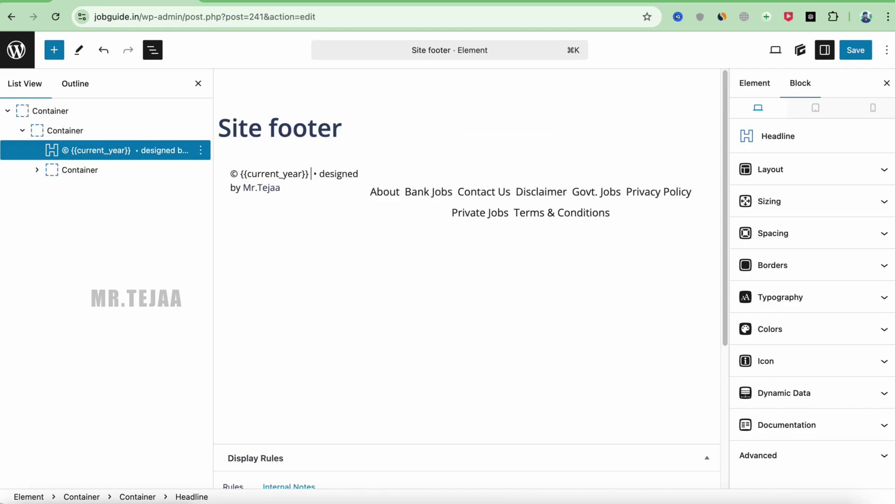
type("Jobguide.in")
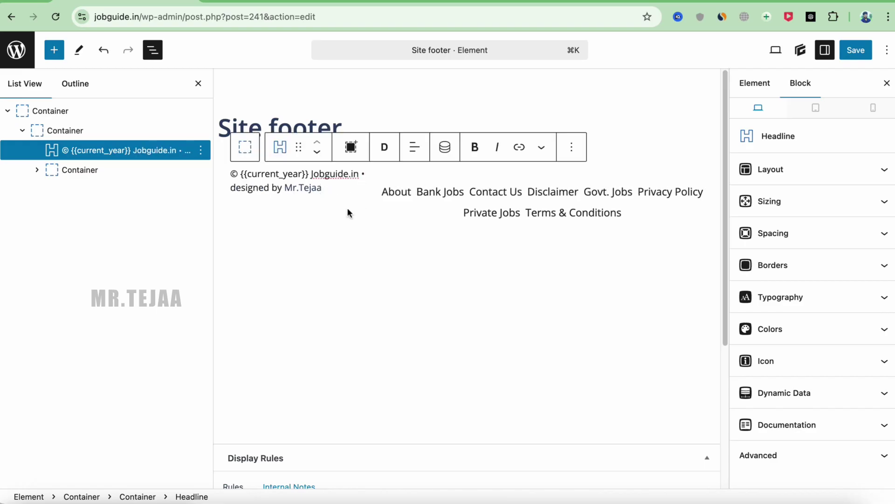
- Delete the Bank Jobs page link from the footer's navigation
left_click(566, 205)
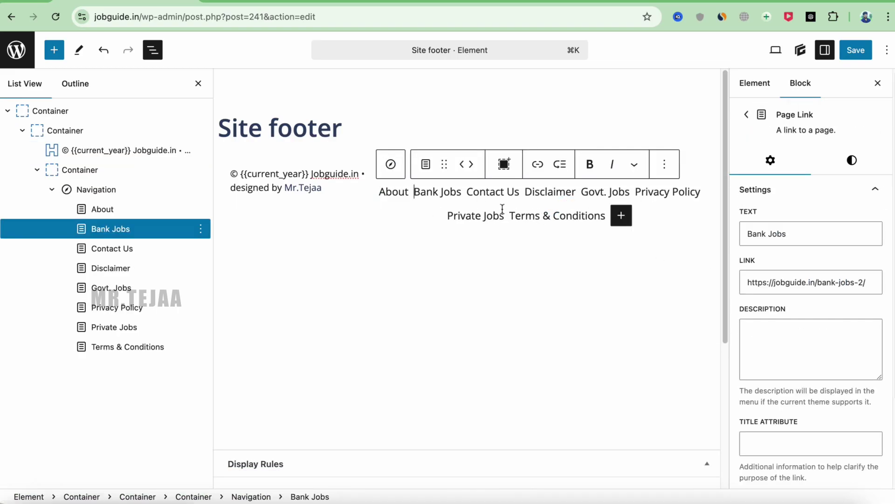
left_click(501, 211)
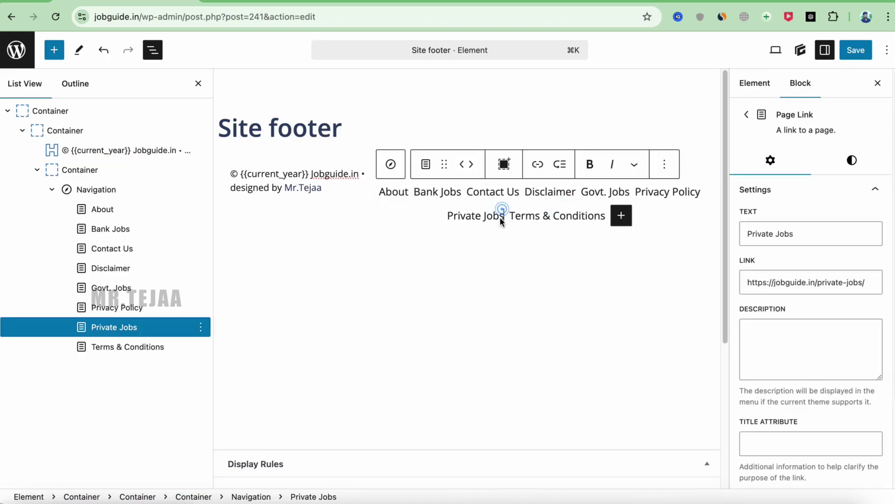
left_click(106, 230)
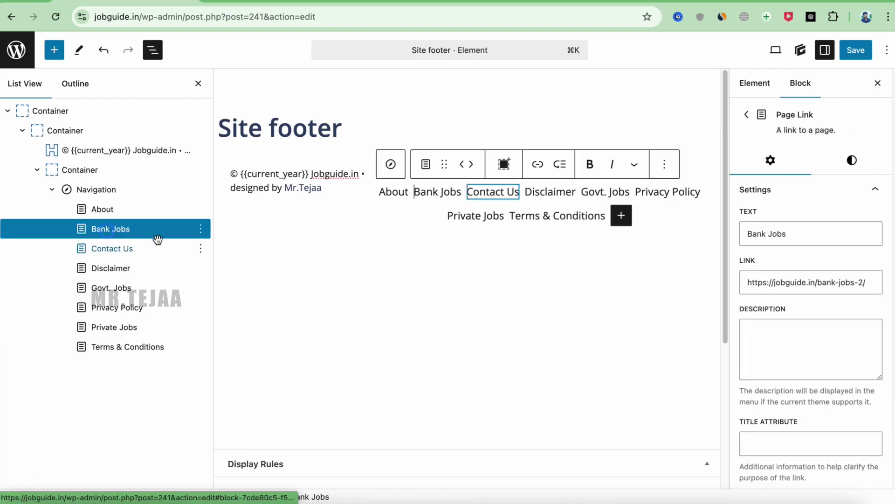
left_click(201, 232)
left_click(238, 461)
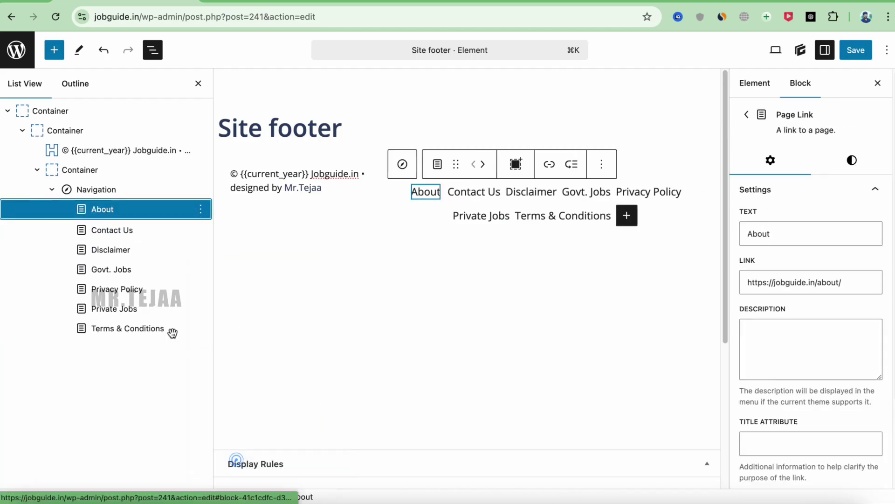
- Delete the Govt. Jobs page link from the footer's navigation
left_click(139, 267)
left_click(201, 269)
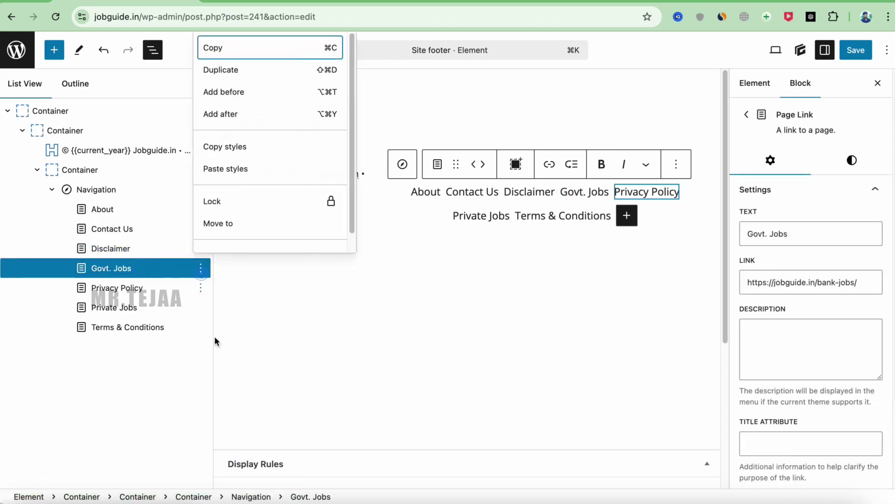
scroll(226, 238, "down", 1)
left_click(226, 238)
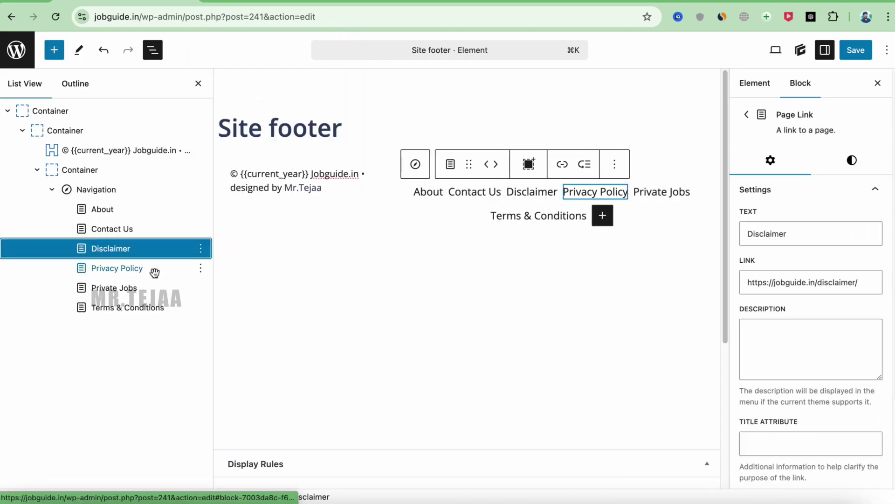
- Delete the Private Jobs page link from the footer's navigation
left_click(144, 289)
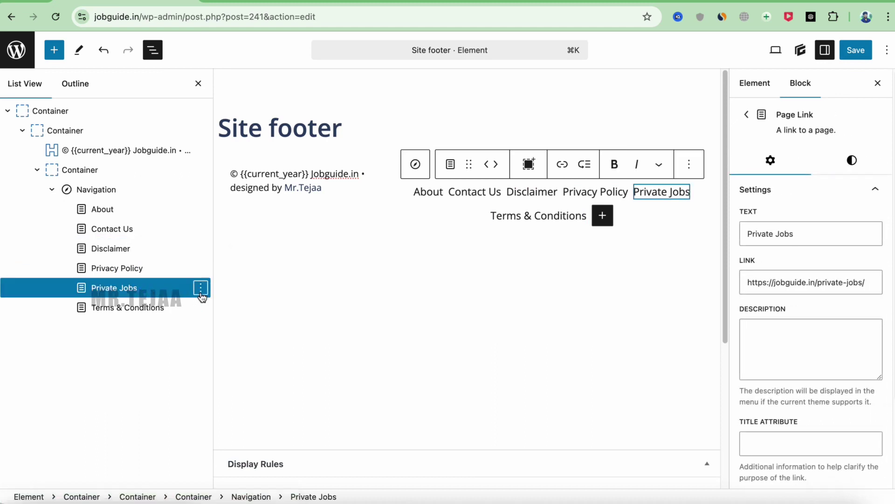
left_click(201, 288)
left_click(221, 260)
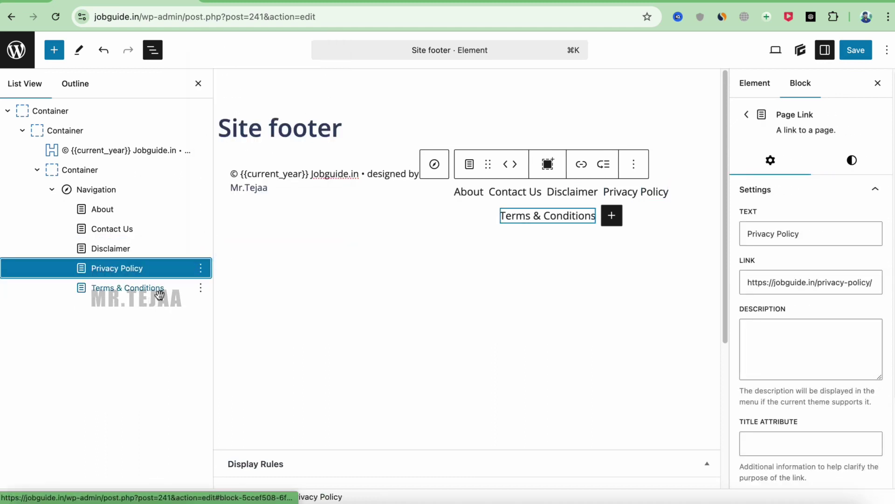
scroll(819, 237, "down", 2)
scroll(816, 238, "up", 2)
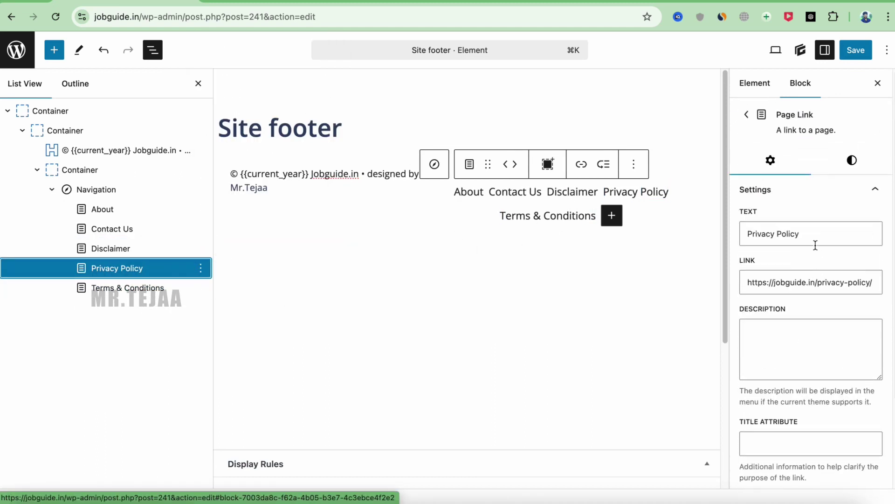
- Try the Mobile overlay menu option on the footer's Navigation block and switch it back to Off
scroll(816, 238, "down", 2)
scroll(815, 238, "up", 2)
scroll(793, 219, "up", 1)
left_click(746, 115)
left_click(816, 171)
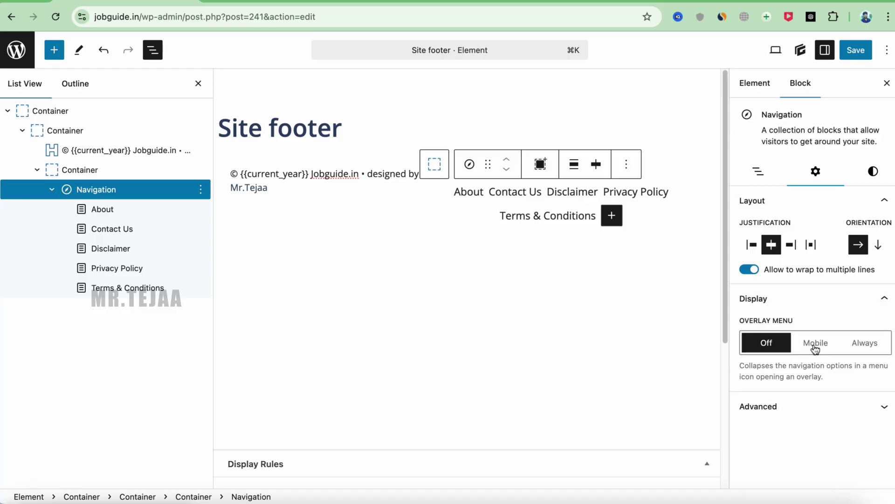
left_click(814, 346)
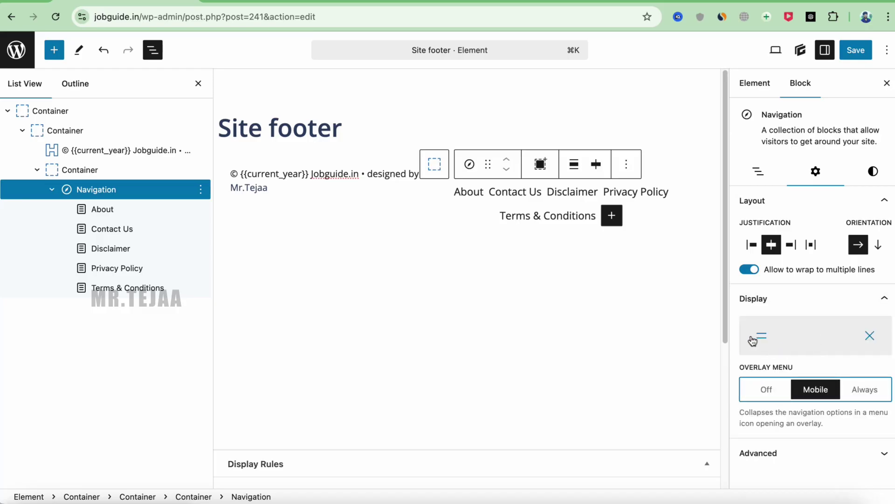
left_click(774, 386)
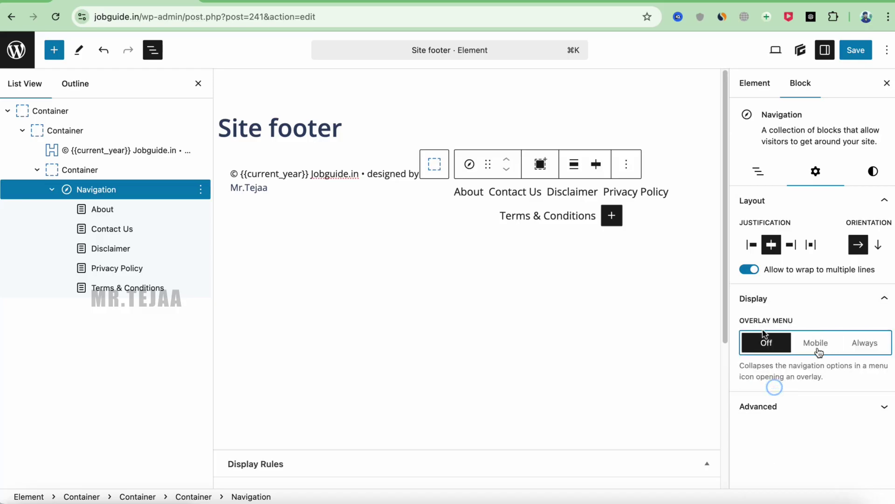
- Save the Navigation and Site footer changes and reload the homepage to check its footer text and links
left_click(855, 54)
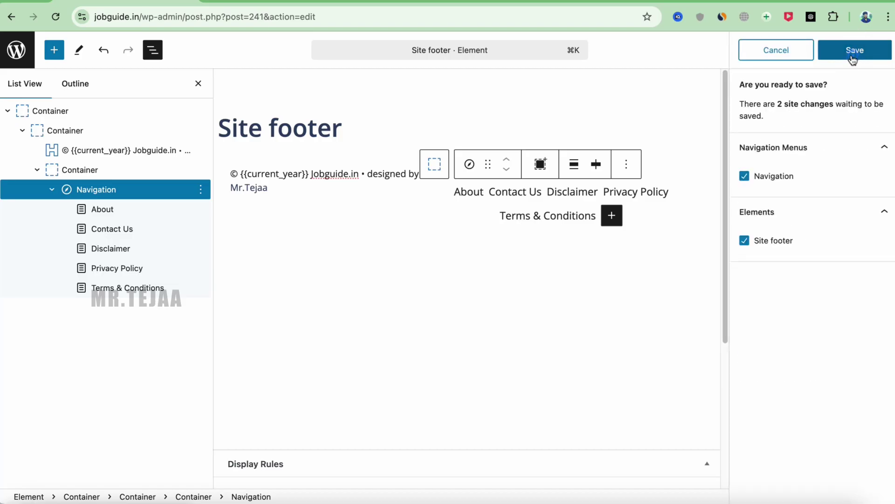
left_click(856, 51)
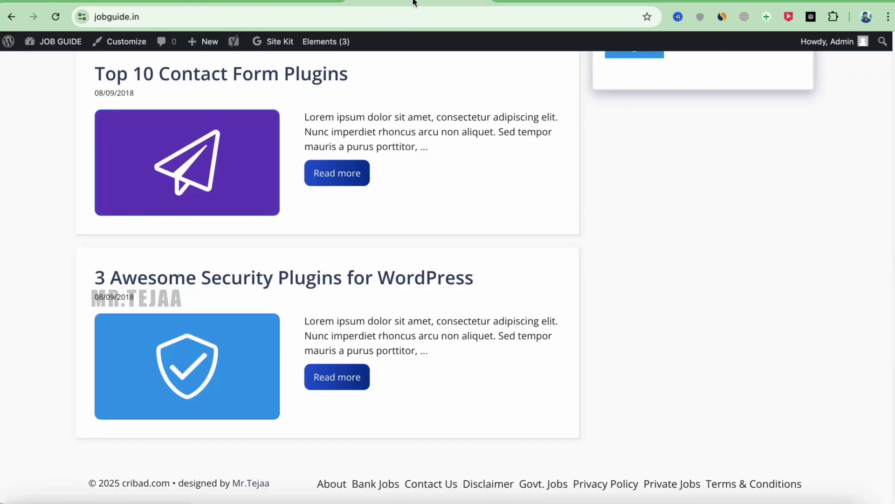
left_click(57, 16)
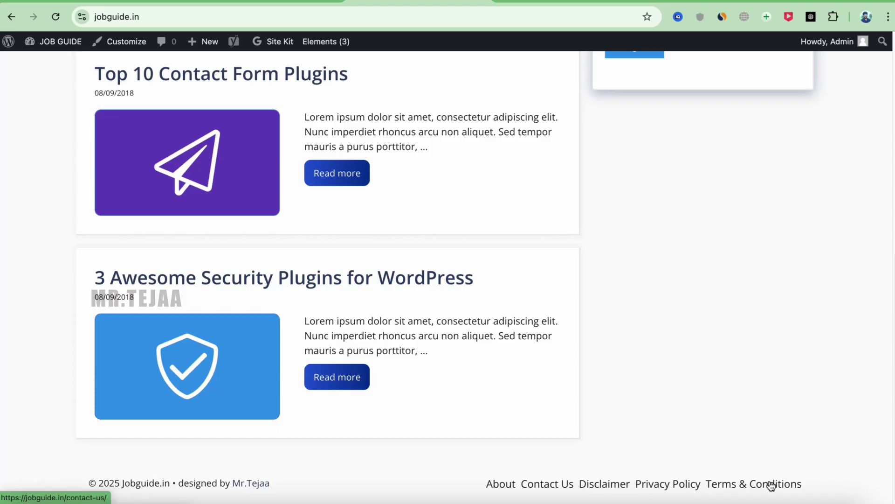
scroll(324, 301, "up", 5)
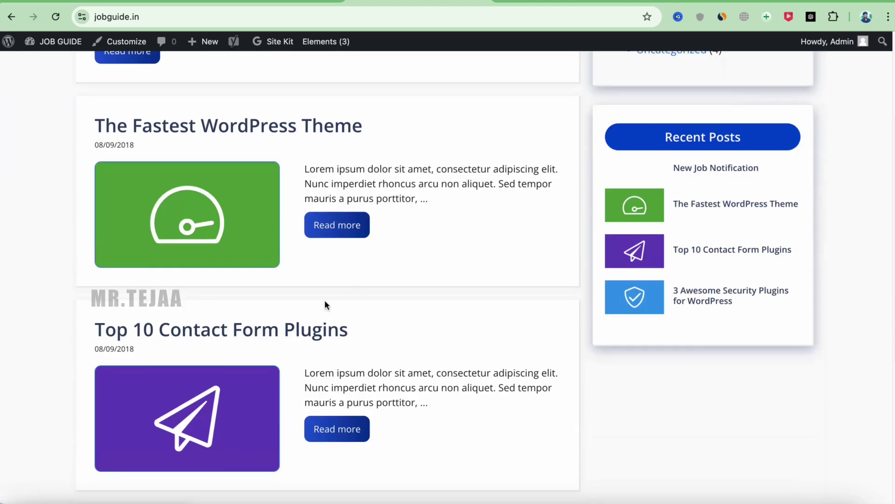
scroll(335, 335, "down", 1)
scroll(335, 335, "down", 4)
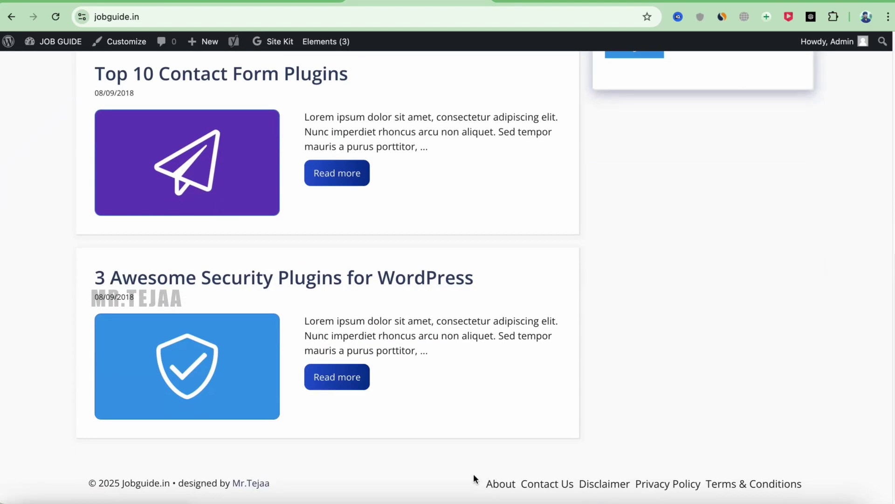
scroll(345, 308, "up", 1)
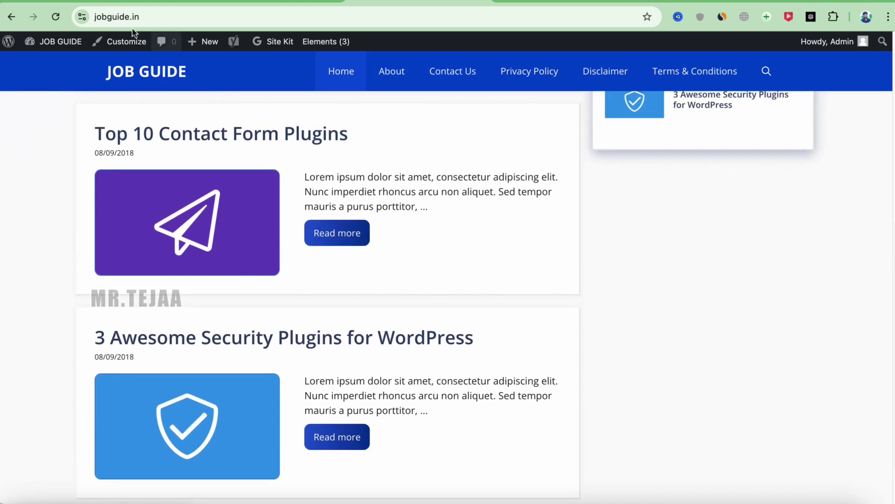
- Set the background color of the Site footer element's outermost container to a bright blue
left_click(114, 2)
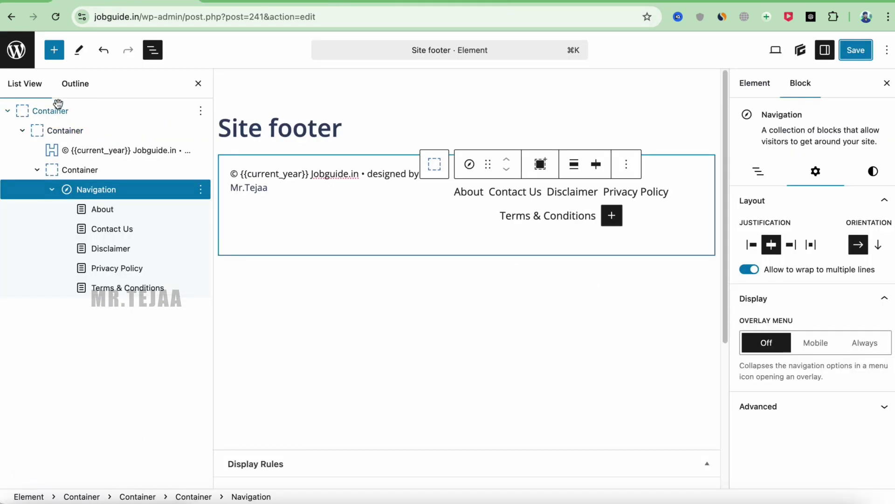
left_click(43, 112)
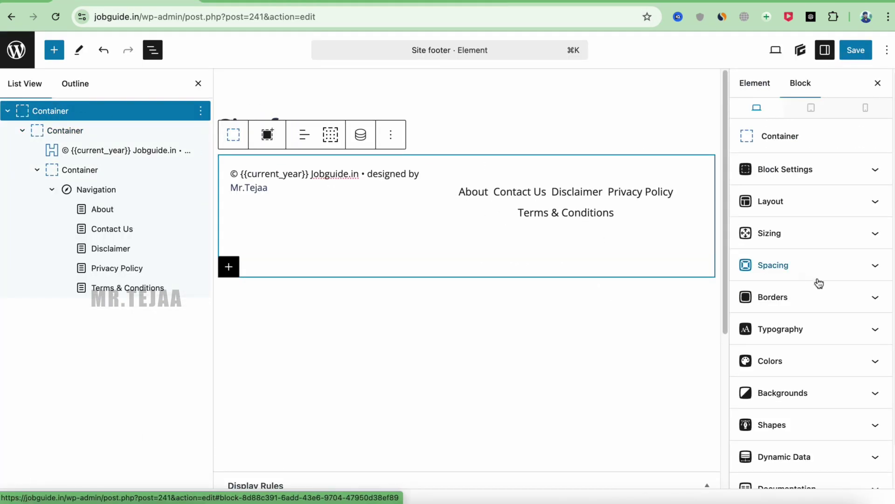
left_click(842, 360)
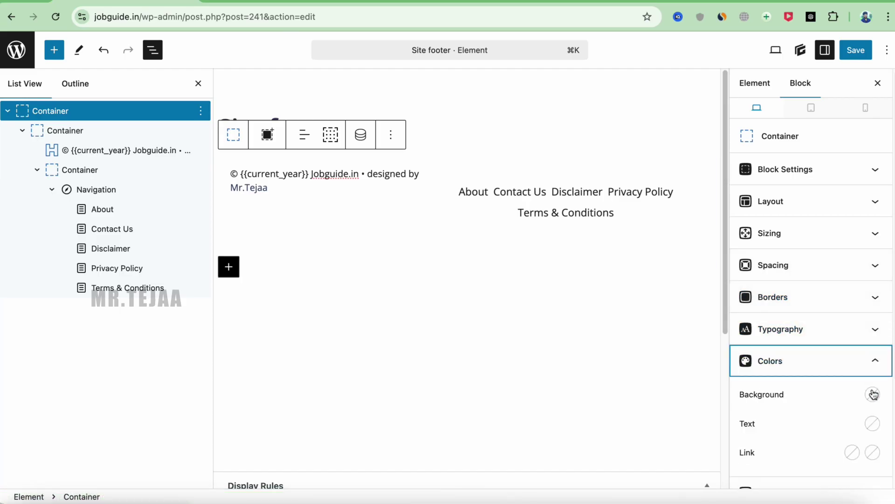
left_click(872, 394)
left_click(812, 268)
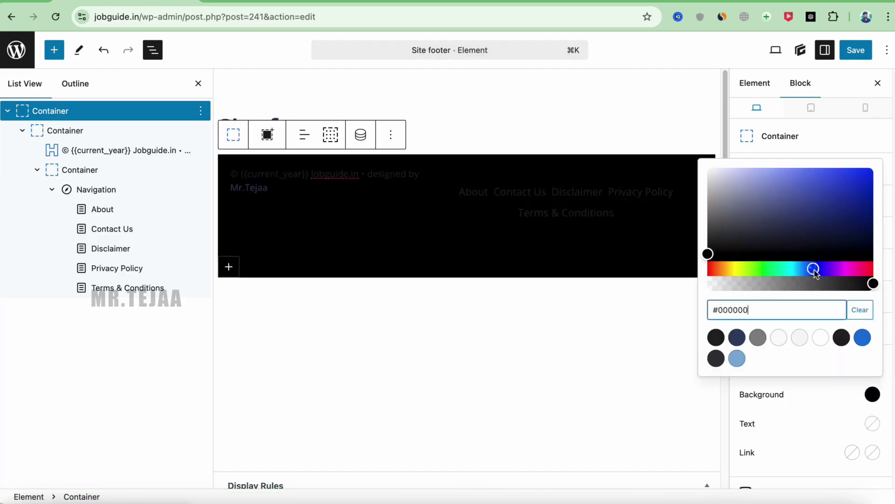
left_click(841, 416)
- Set the outermost footer container's text color to white (#ffffff) and save the element
left_click(869, 426)
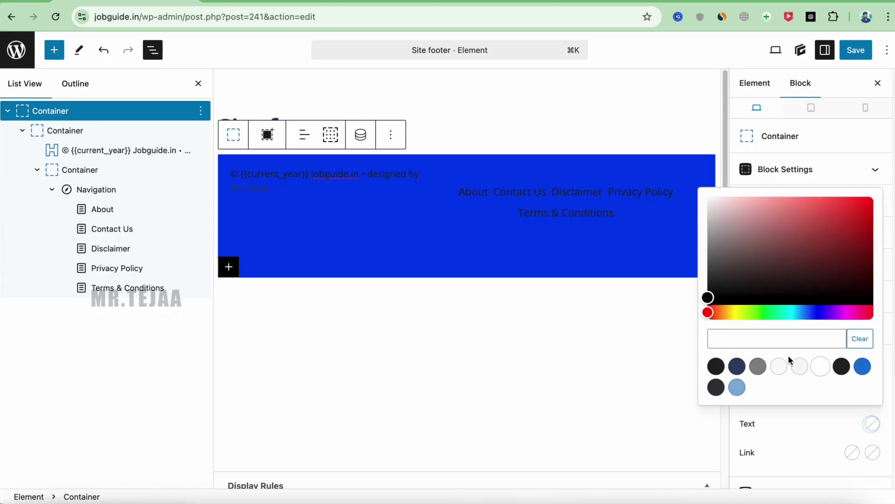
left_click_drag(751, 274, 697, 185)
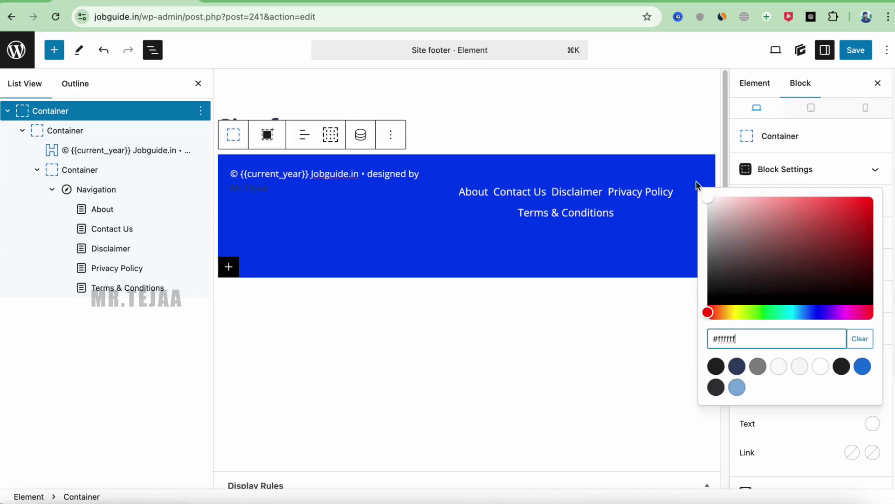
left_click(806, 428)
left_click(856, 50)
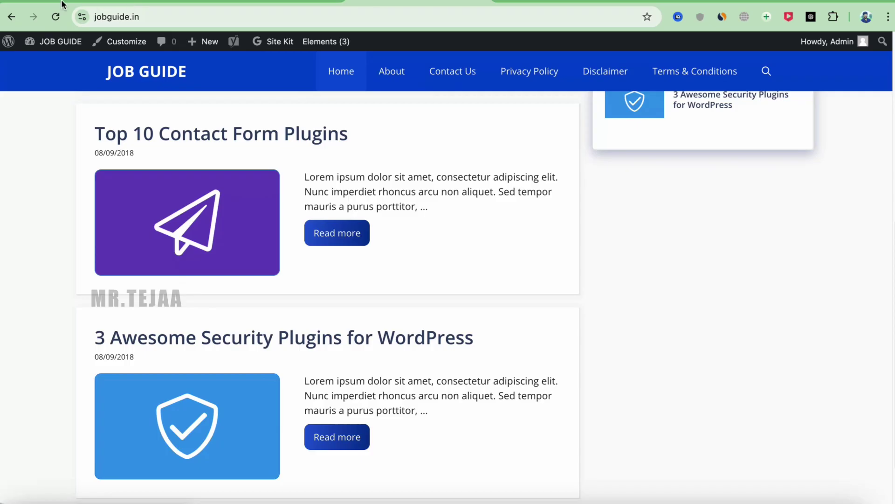
- Check the recolored footer and the overall page design on the homepage
scroll(249, 484, "down", 3)
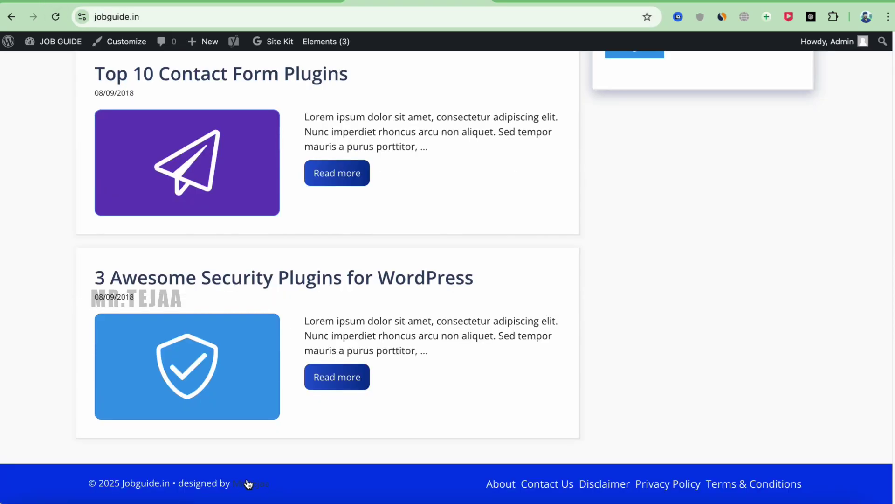
scroll(546, 236, "up", 10)
scroll(439, 256, "down", 9)
scroll(418, 307, "up", 2)
scroll(420, 311, "up", 7)
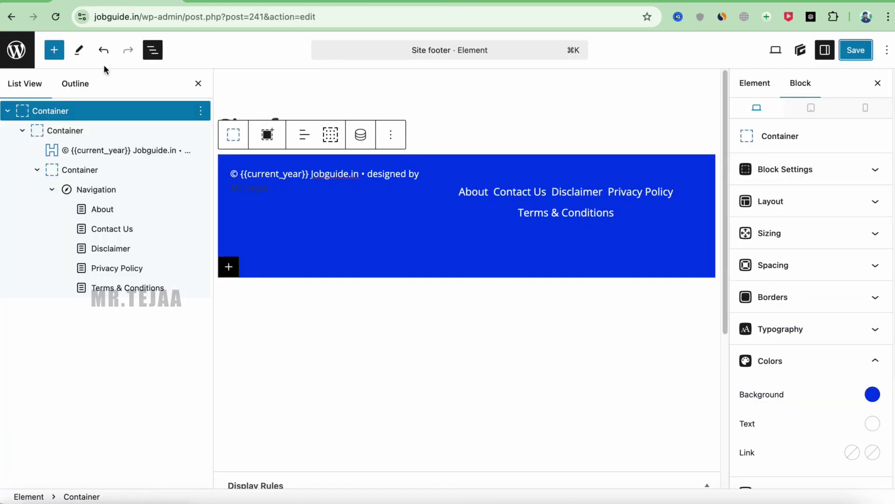
- Open the post categories and rename Uncategorized to Govt Jobs, using the same text for its slug
left_click(12, 21)
mouse_move(44, 124)
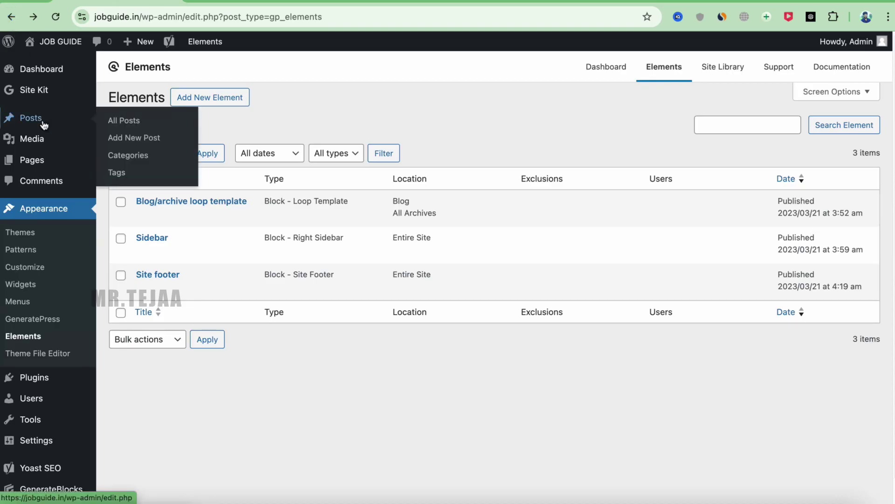
left_click(125, 156)
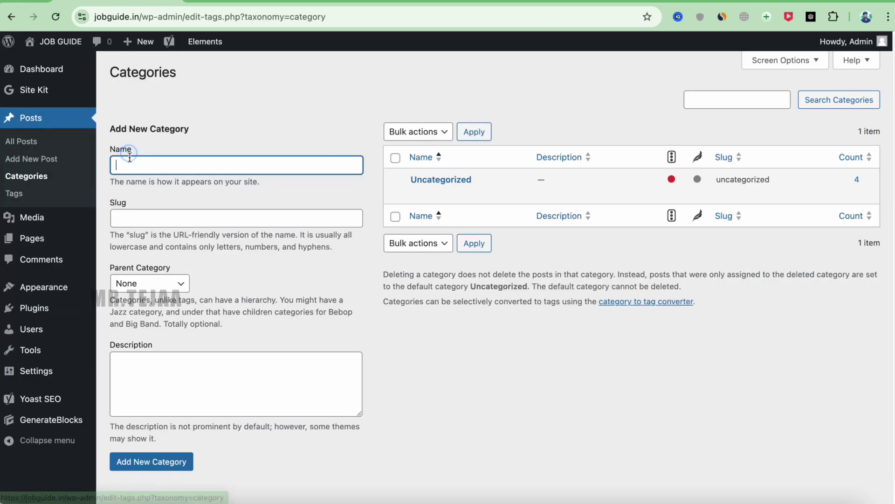
left_click(448, 194)
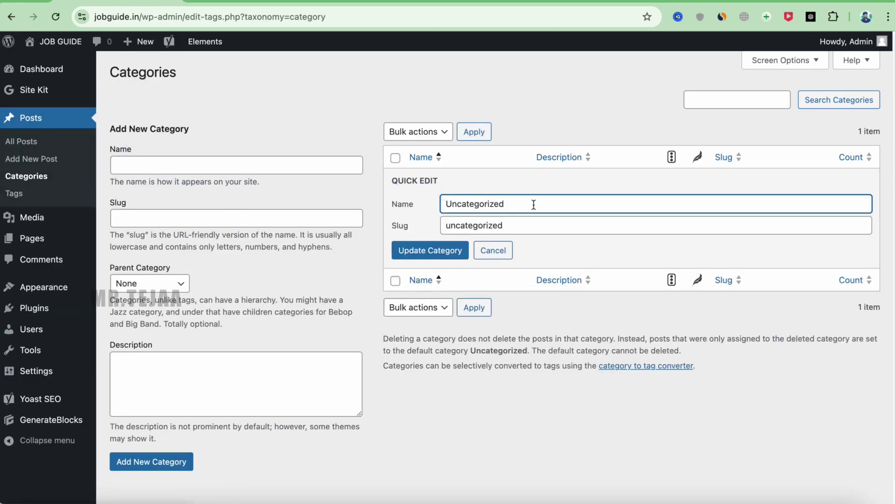
left_click_drag(534, 204, 439, 189)
type("Govt Jobs")
key("super+a")
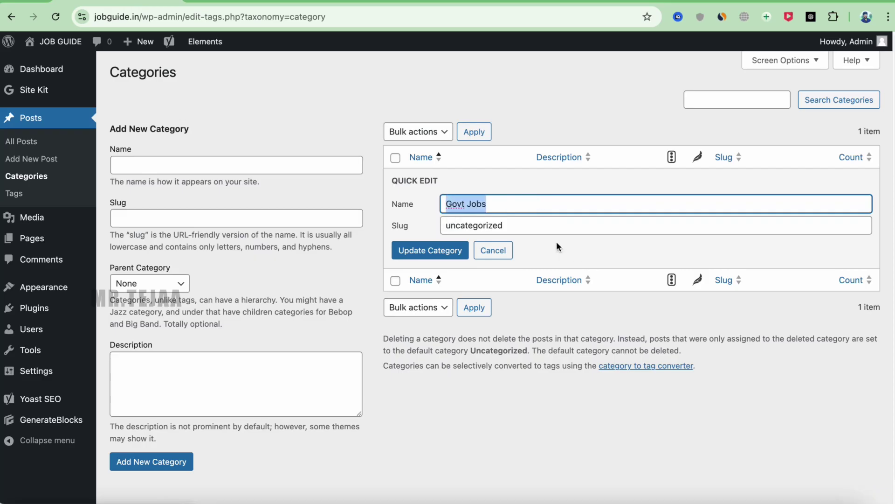
key("super+c")
key("Tab")
key("super+v")
left_click(441, 254)
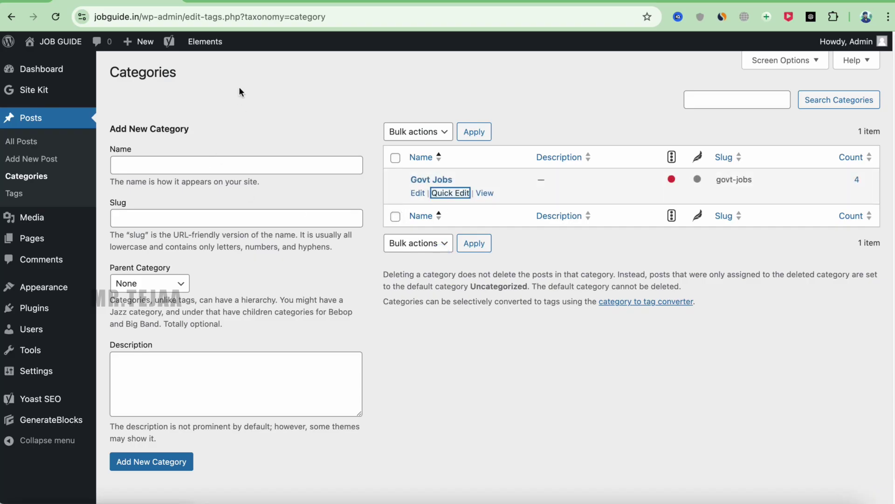
- Add a new post category named Private Jobs with the same text as its slug and no parent
left_click(164, 165)
type("Private ")
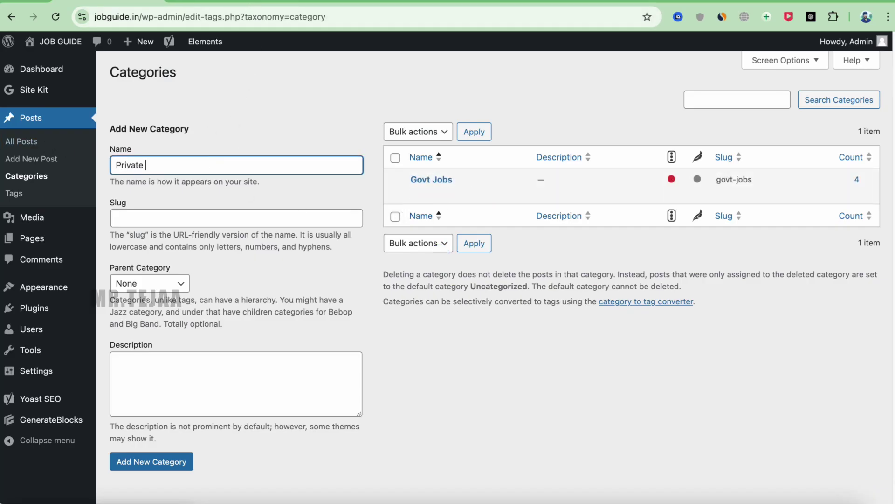
type("Jobs")
key("super+a")
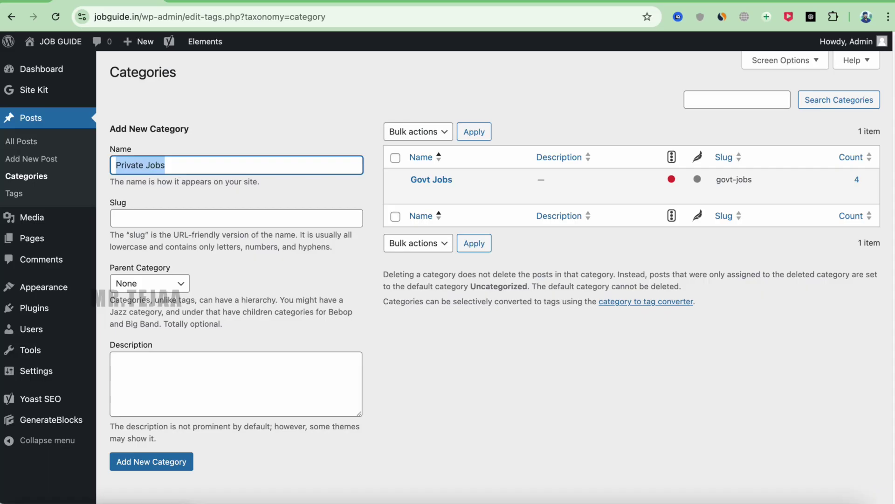
left_click(164, 210)
key("super+v")
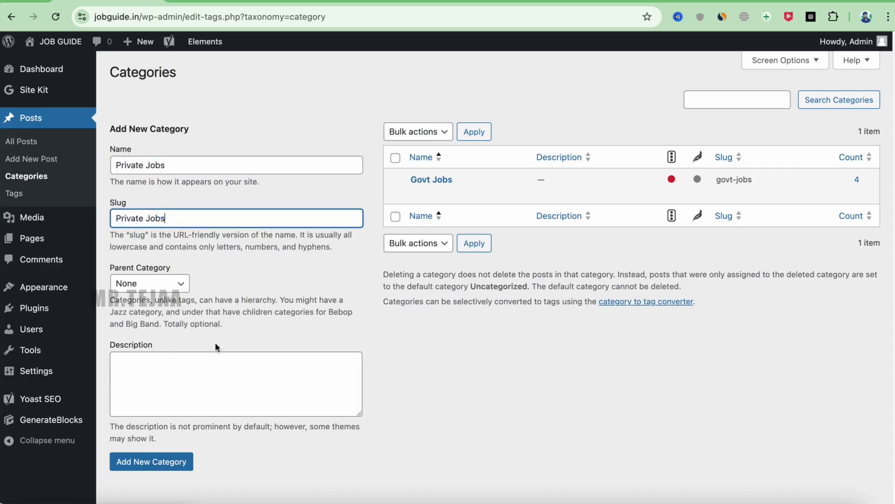
left_click(177, 464)
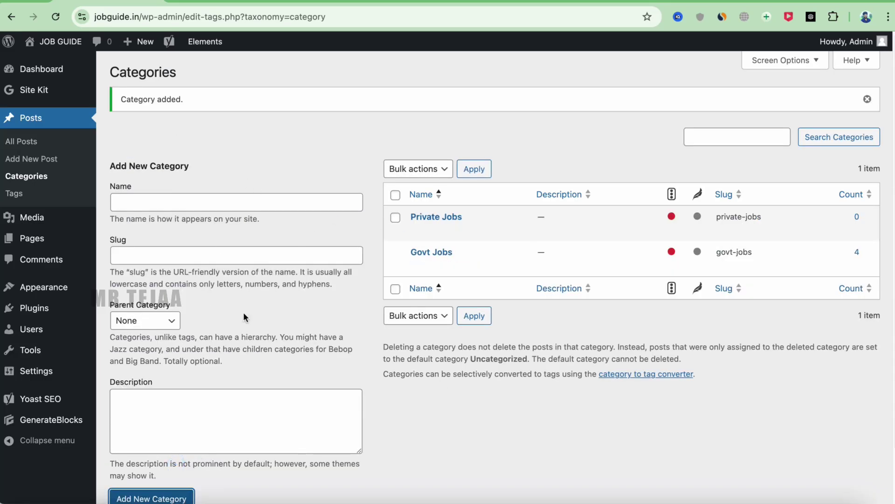
- Reload the homepage and check the category list in its sidebar
left_click(460, 1)
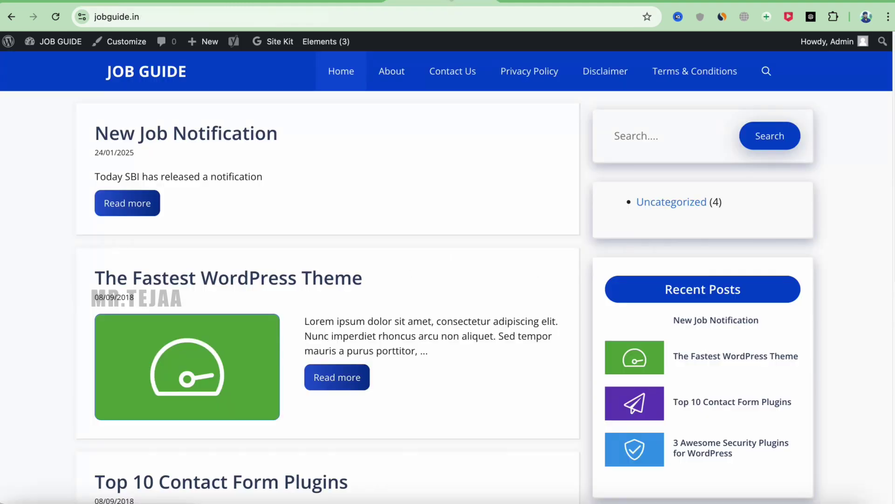
left_click(48, 17)
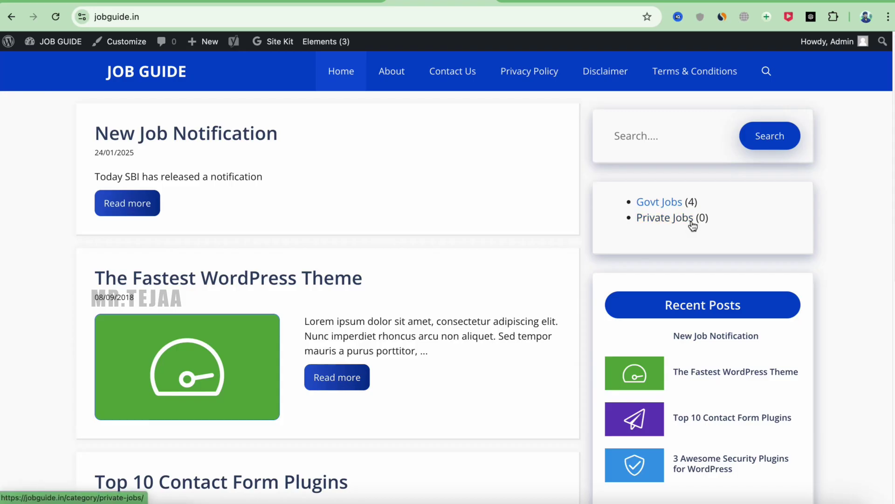
scroll(544, 219, "down", 10)
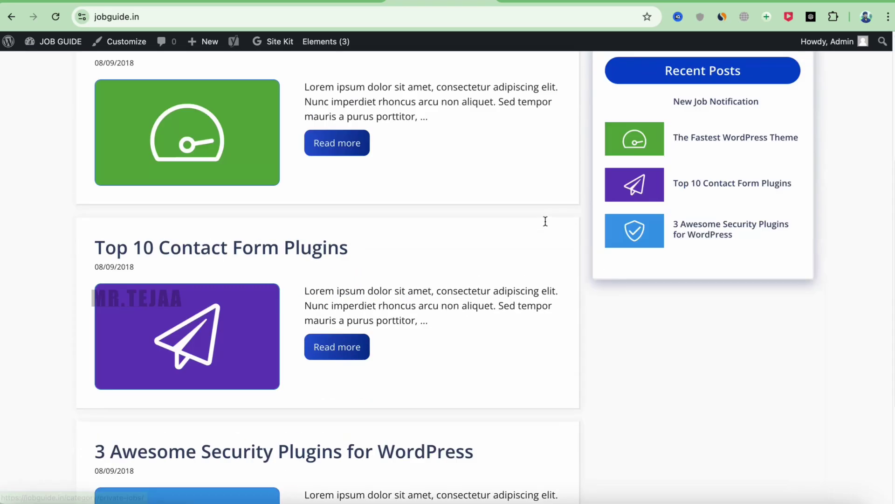
- Compare the earlier blog design with the current homepage and open The Fastest WordPress Theme post
left_click(328, 0)
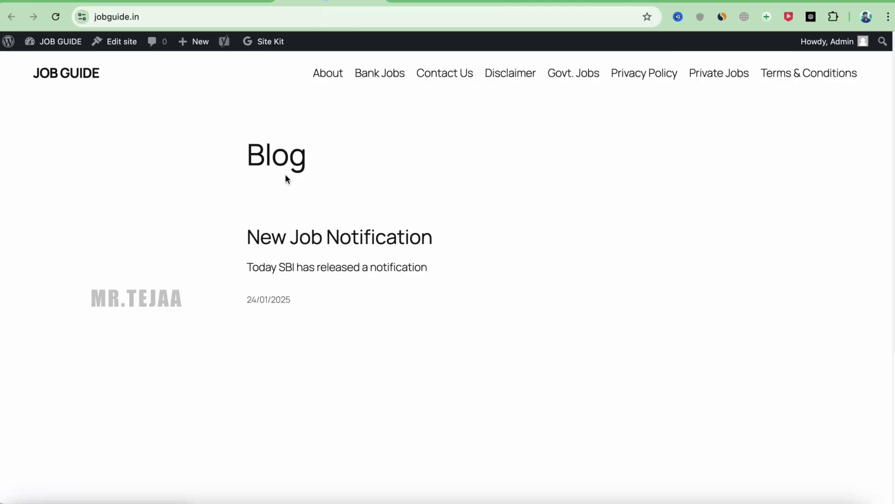
left_click(426, 1)
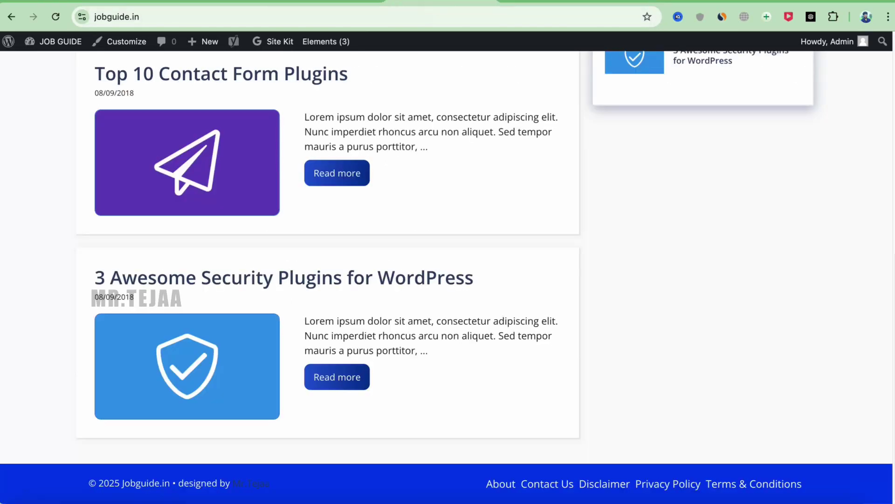
scroll(415, 184, "up", 10)
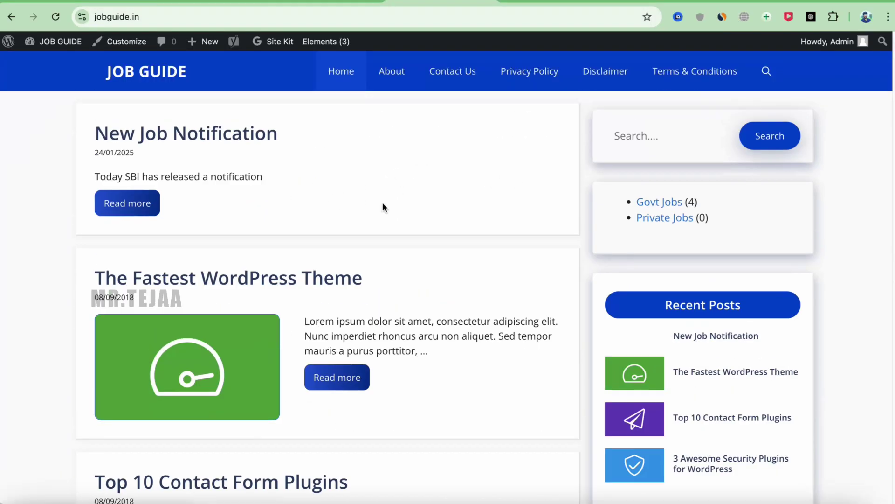
scroll(418, 226, "down", 1)
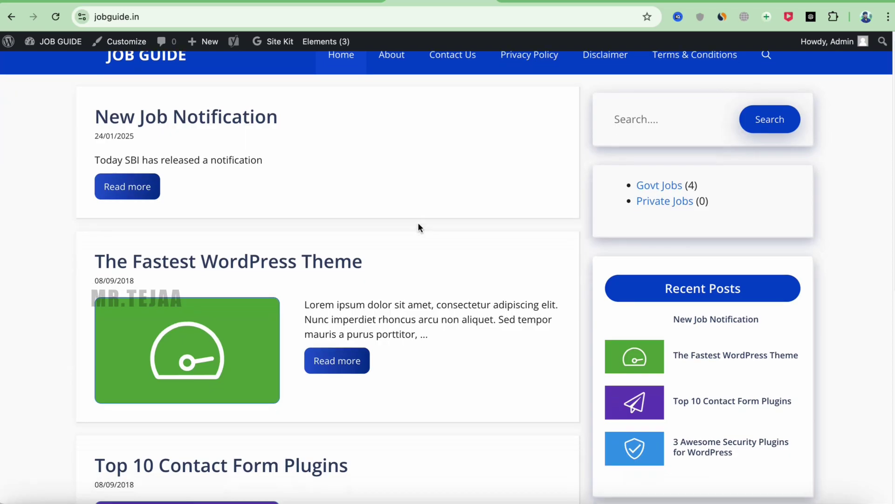
left_click(337, 367)
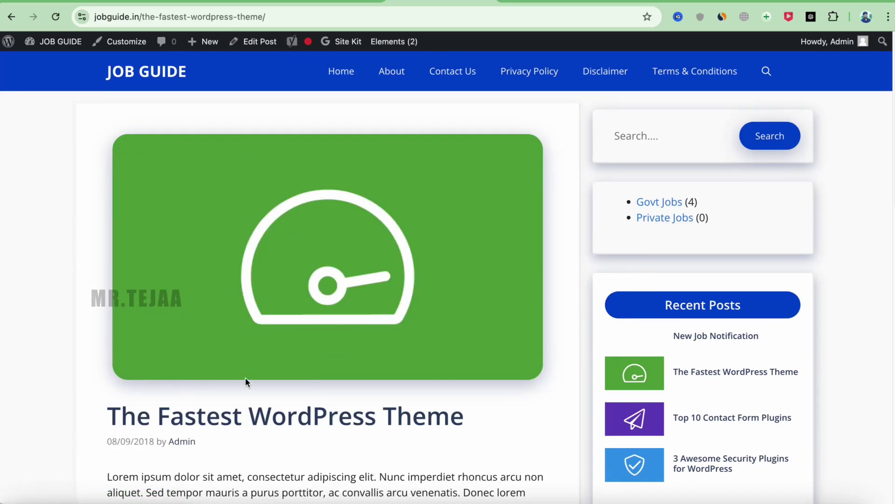
- Review The Fastest WordPress Theme post and the 3 Awesome Security Plugins for WordPress post down to their comment forms
scroll(245, 382, "down", 15)
scroll(342, 343, "up", 1)
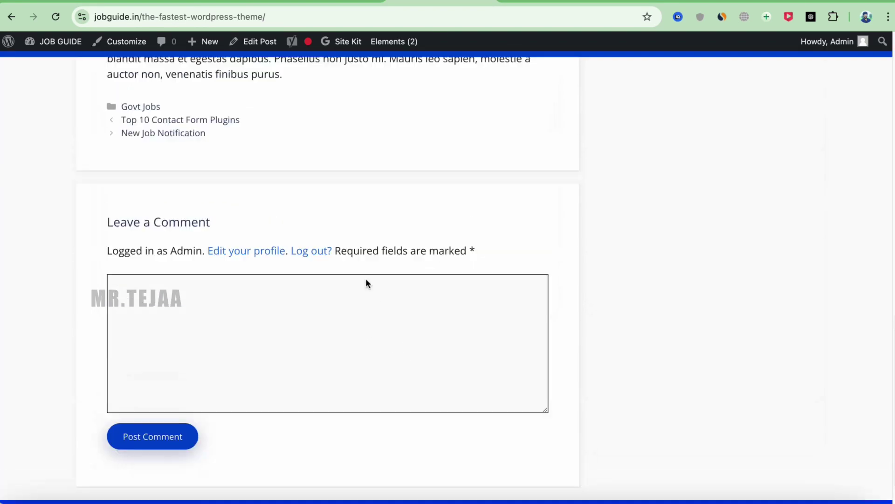
scroll(366, 279, "up", 15)
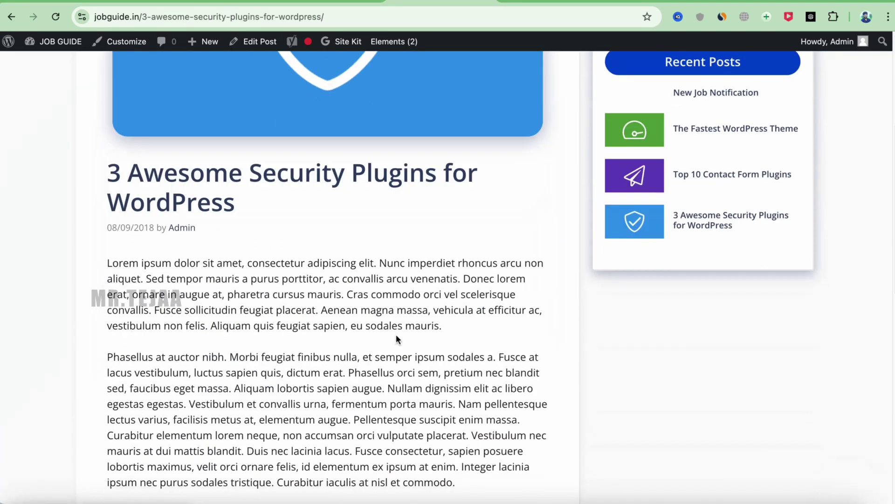
scroll(396, 334, "down", 10)
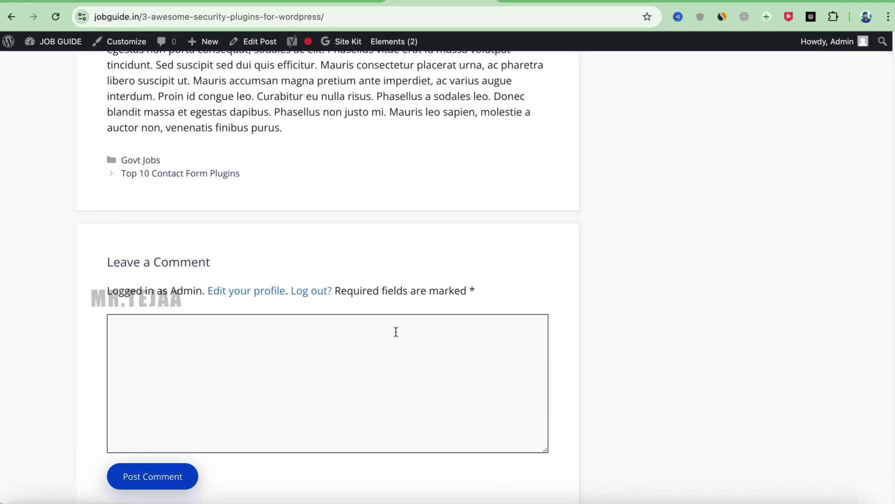
scroll(396, 332, "down", 2)
scroll(395, 329, "up", 10)
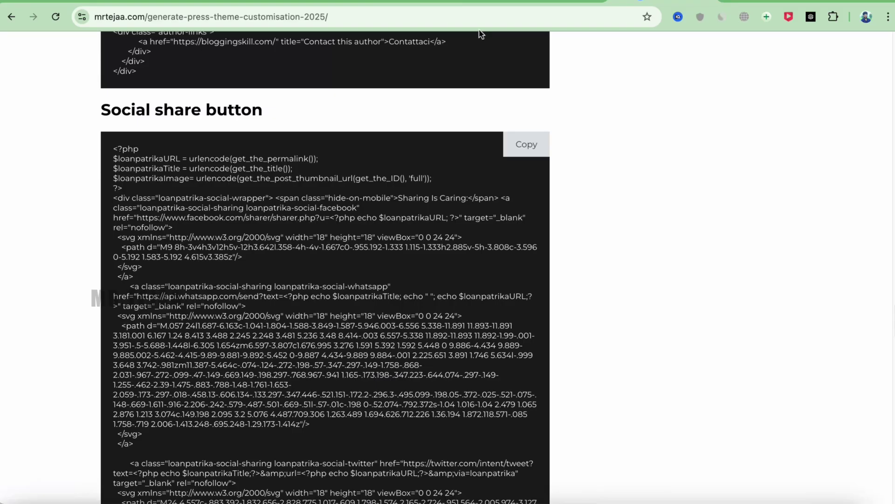
- Switch from the GeneratePress customisation code guide to that site's homepage and look through its offers
scroll(371, 115, "up", 10)
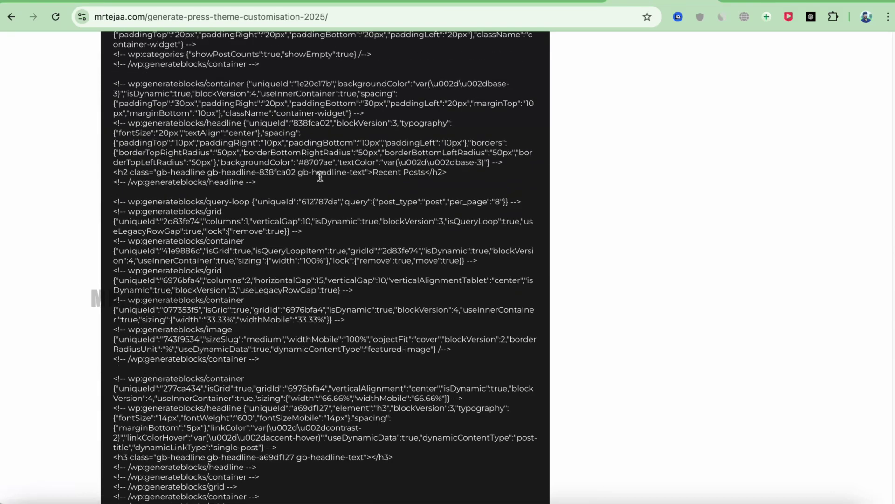
scroll(319, 189, "up", 20)
left_click(143, 52)
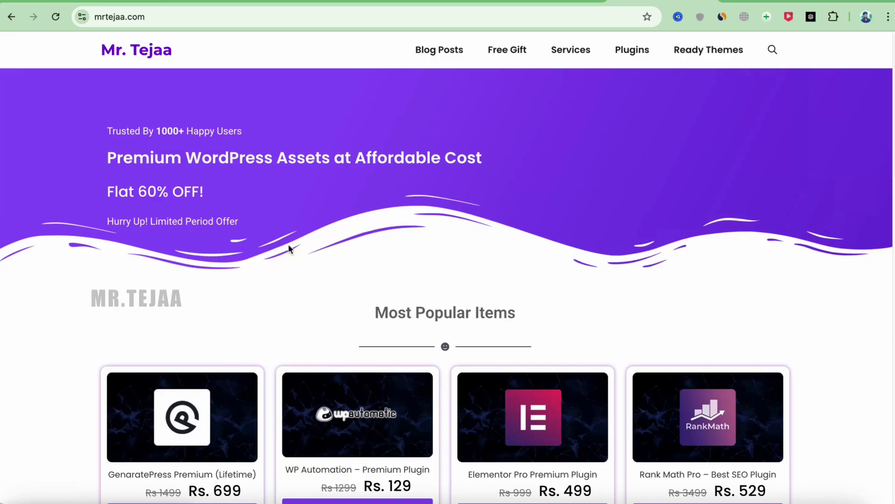
scroll(290, 249, "down", 10)
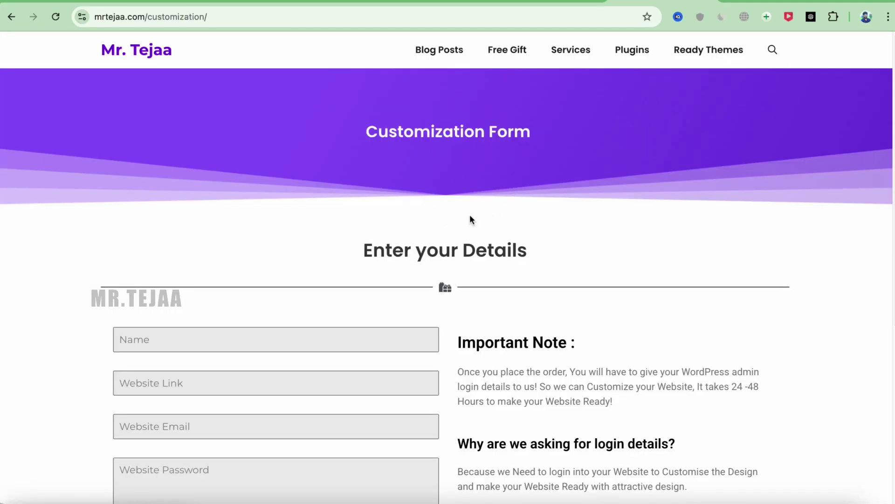
- Examine the Customization Form's input fields and read its Important Note about the website delivery time
scroll(470, 220, "down", 4)
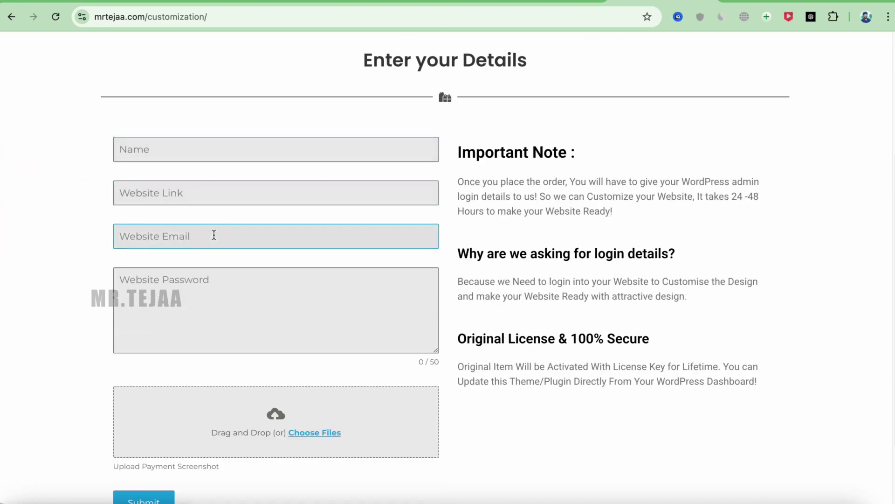
scroll(217, 282, "down", 1)
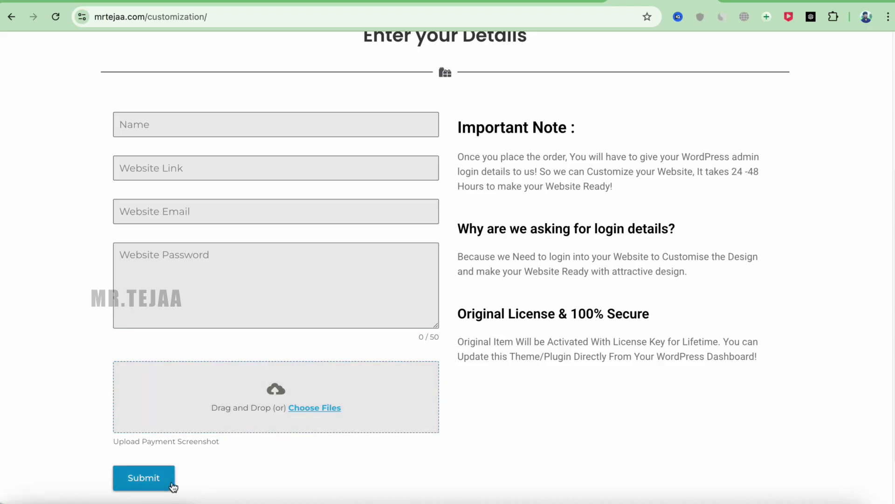
scroll(340, 253, "up", 1)
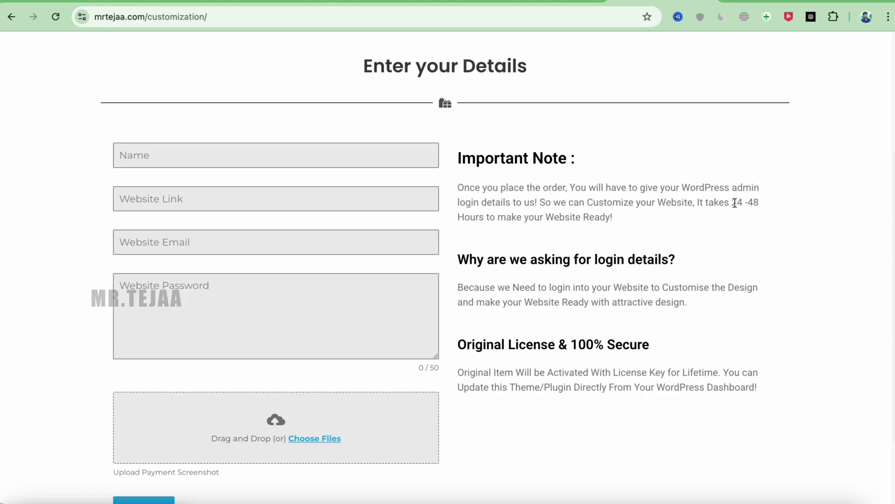
left_click_drag(731, 202, 758, 214)
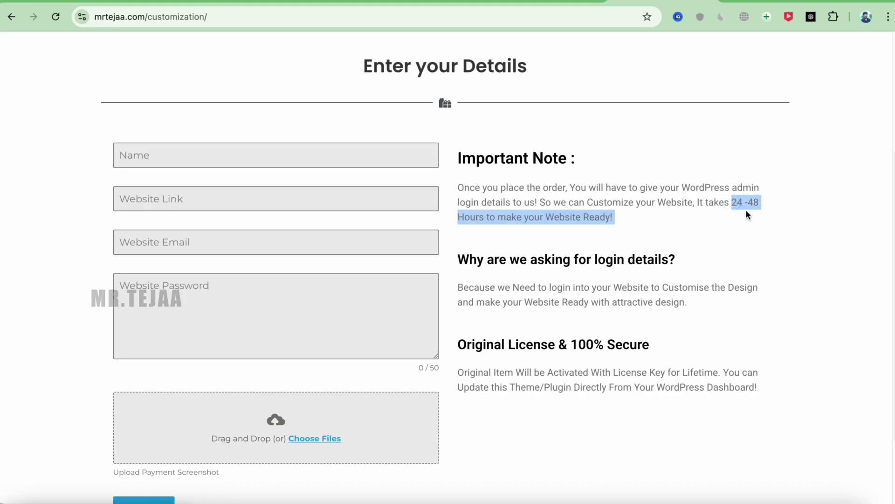
left_click(676, 224)
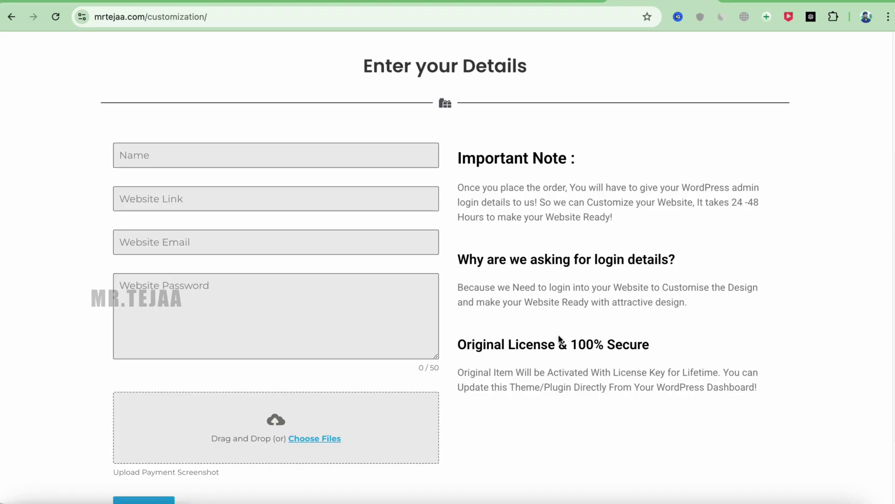
scroll(546, 298, "up", 4)
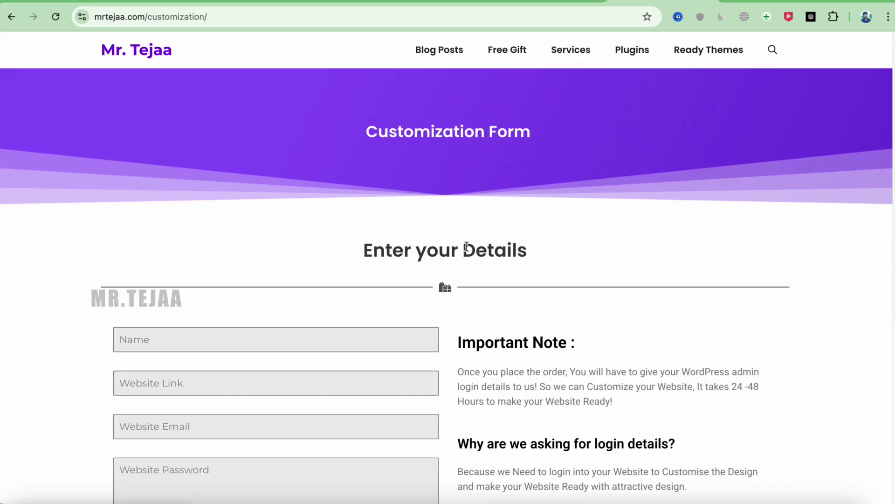
- Return from the Customization Form to the site's homepage and view the Services We Offer section
left_click(169, 51)
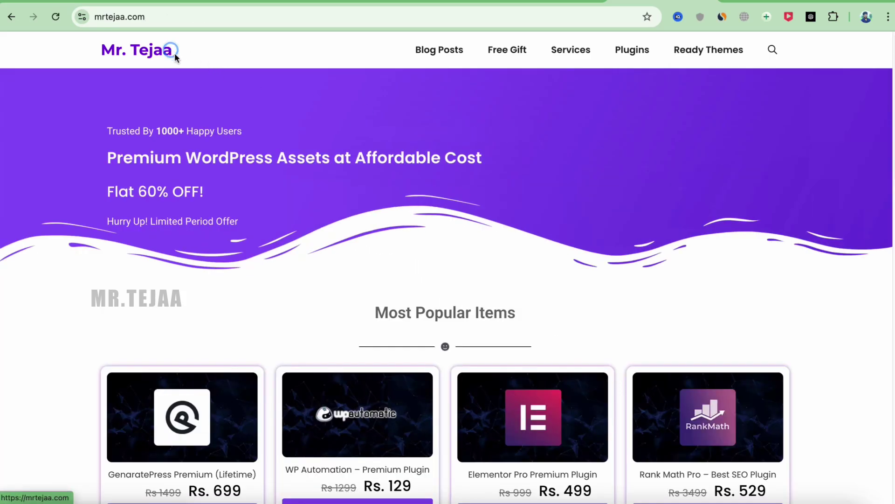
scroll(202, 468, "down", 8)
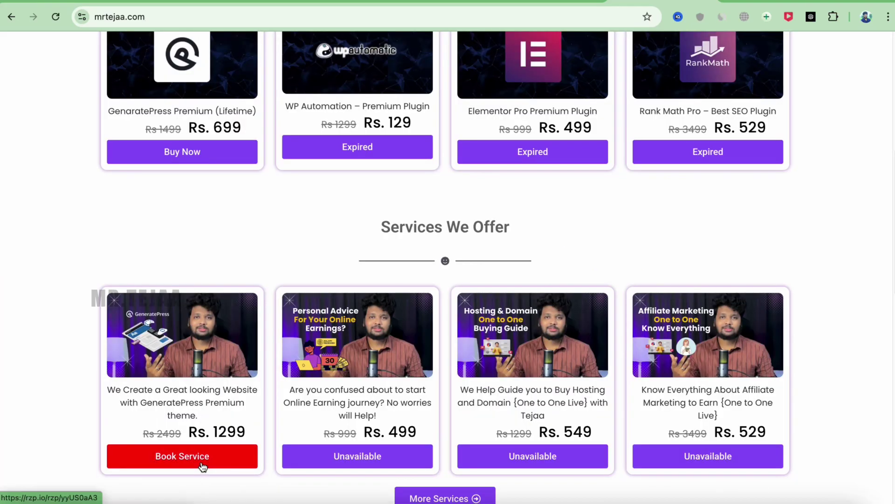